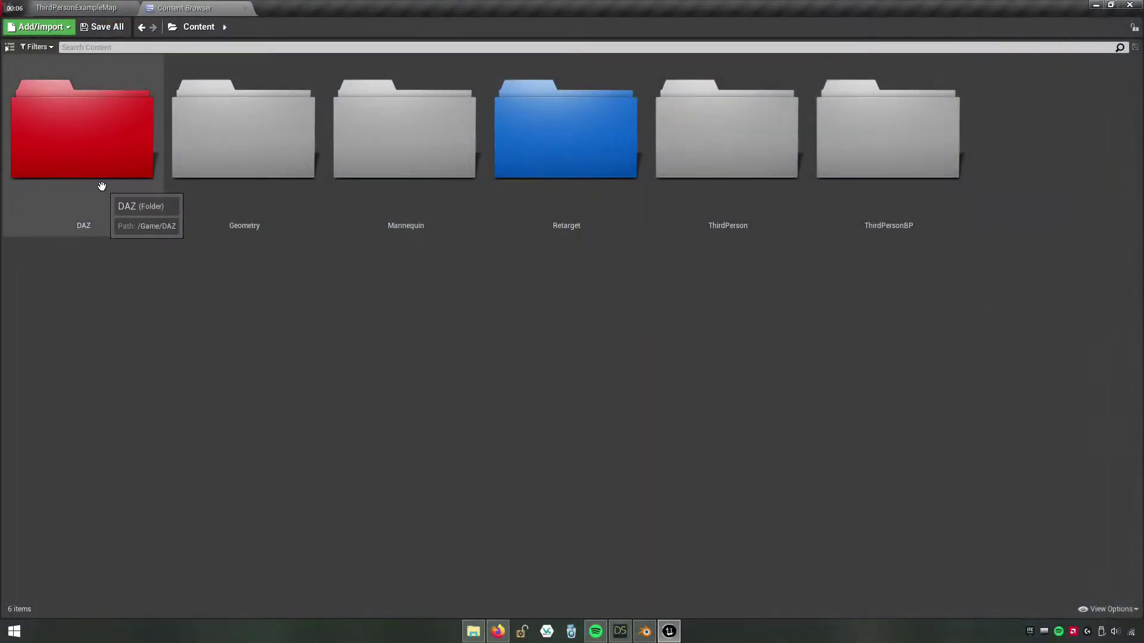
Create a new folder named Animations inside the DAZ folder.
double_click(101, 185)
right_click(363, 323)
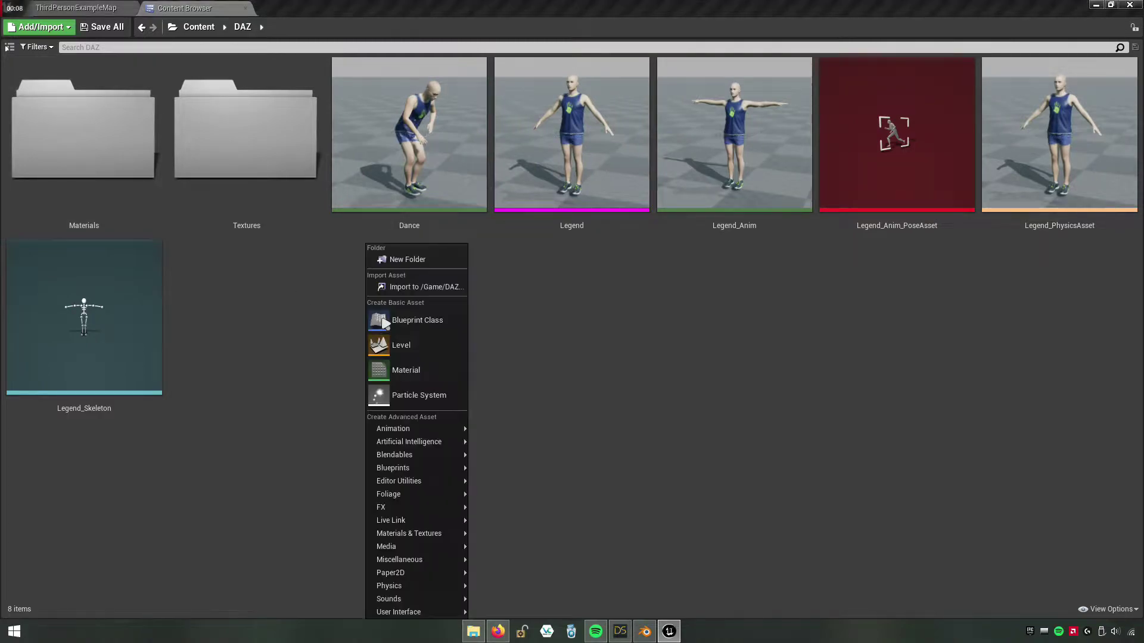
click(408, 262)
text(Animations)
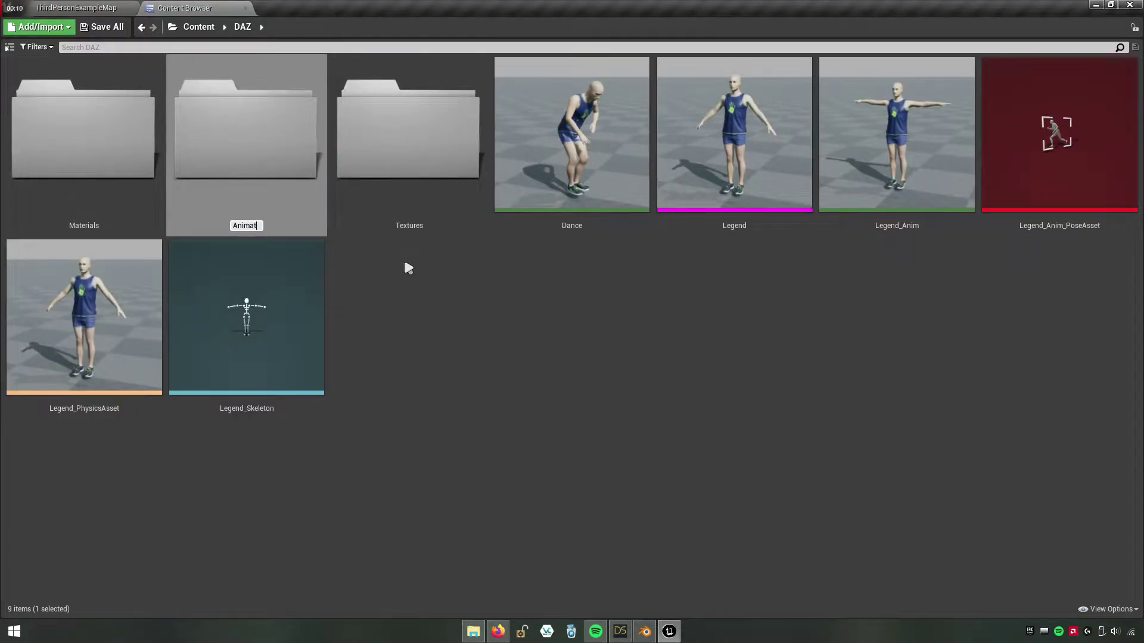
key(Return)
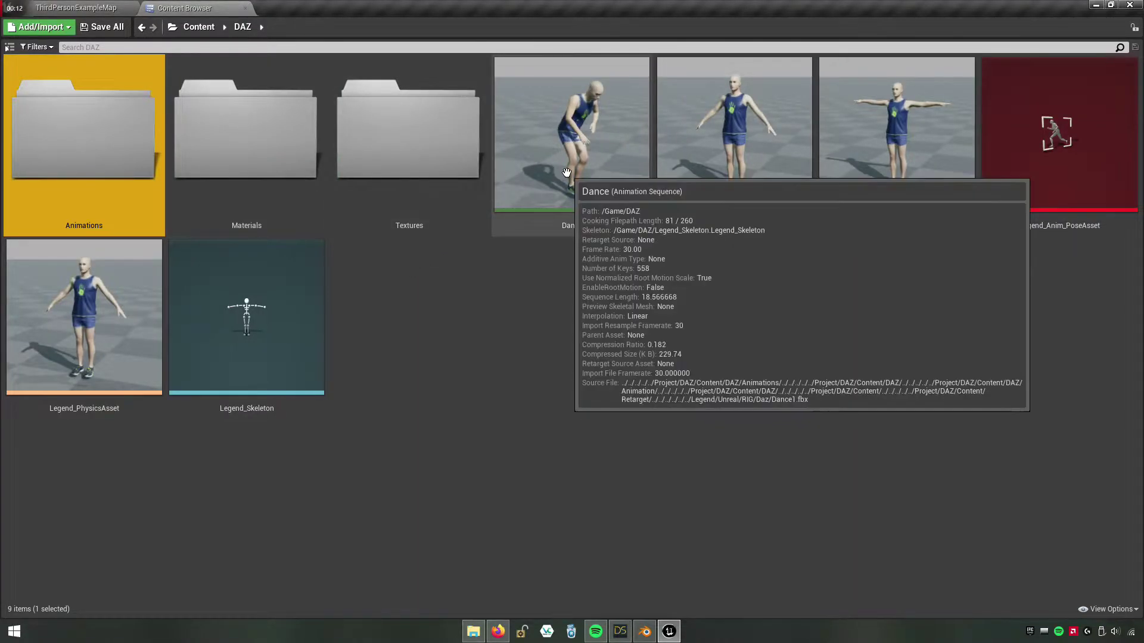
Move the Dance animation into DAZ/Animations and return to the Content folder.
mouse_move(562, 180)
mouse_down()
mouse_move(233, 199)
mouse_move(112, 158)
mouse_up()
click(128, 174)
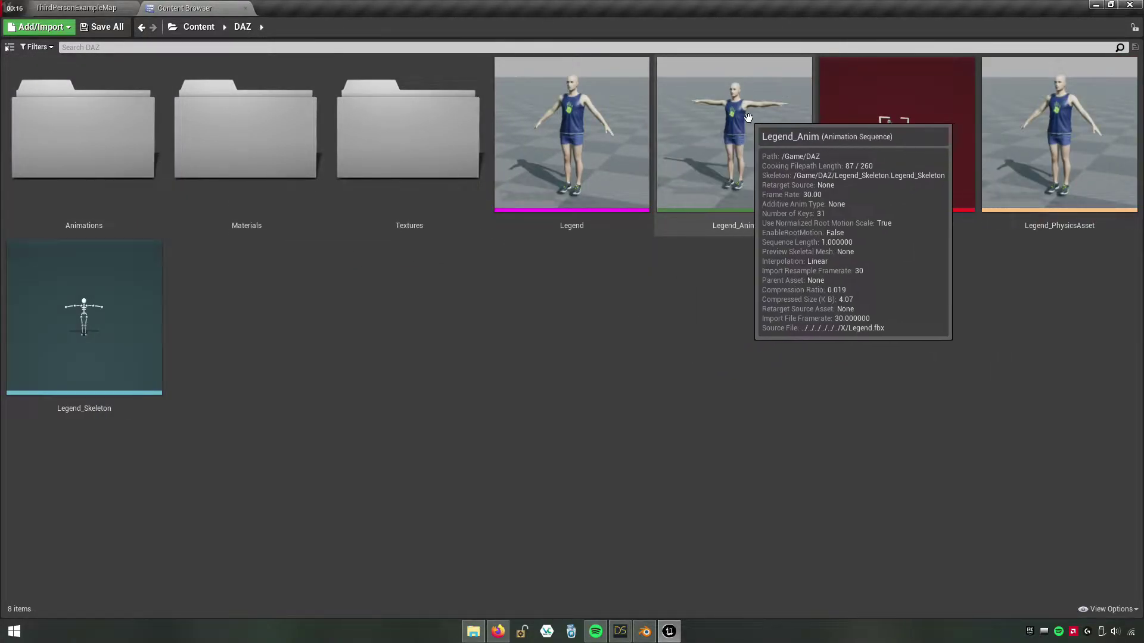
click(199, 27)
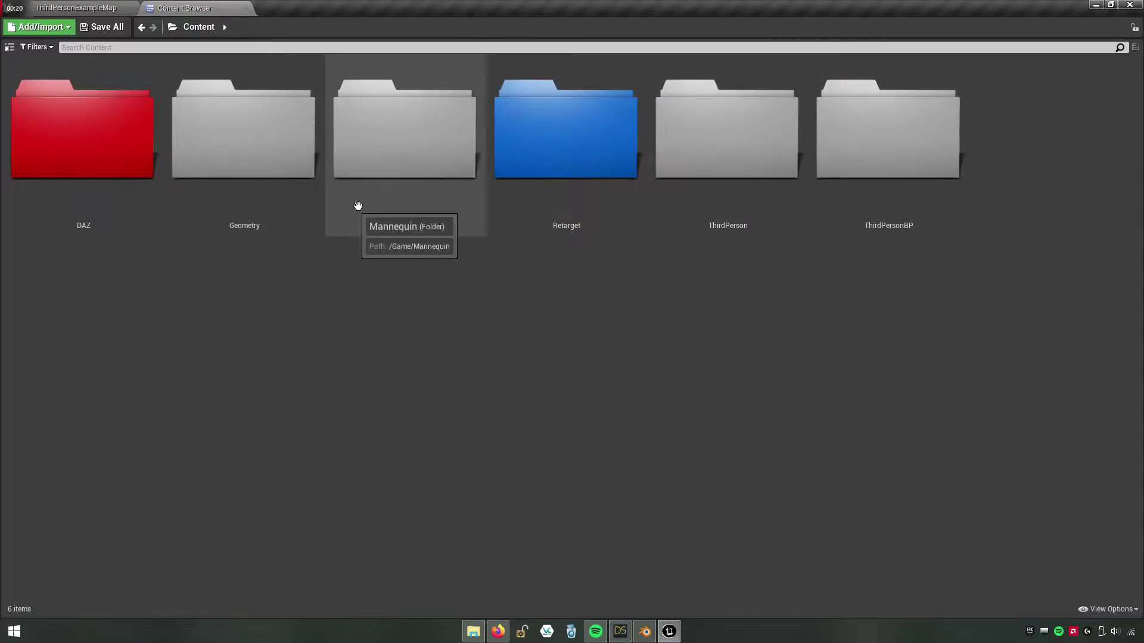
Open the Mannequin > Character > Mesh folder.
click(436, 197)
double_click(454, 186)
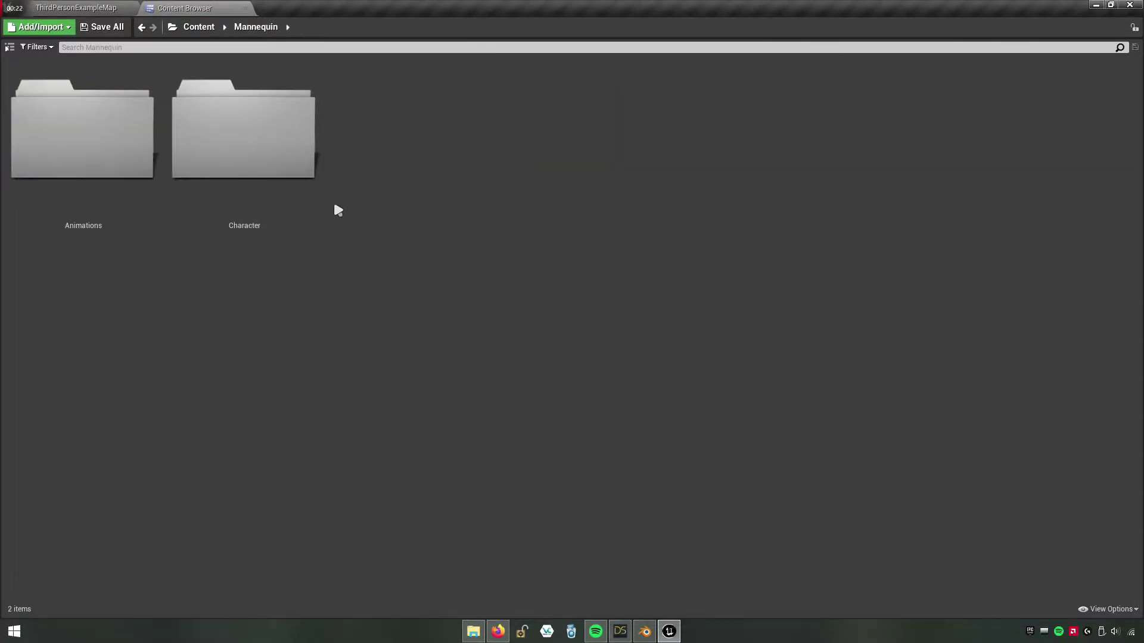
double_click(245, 206)
double_click(286, 223)
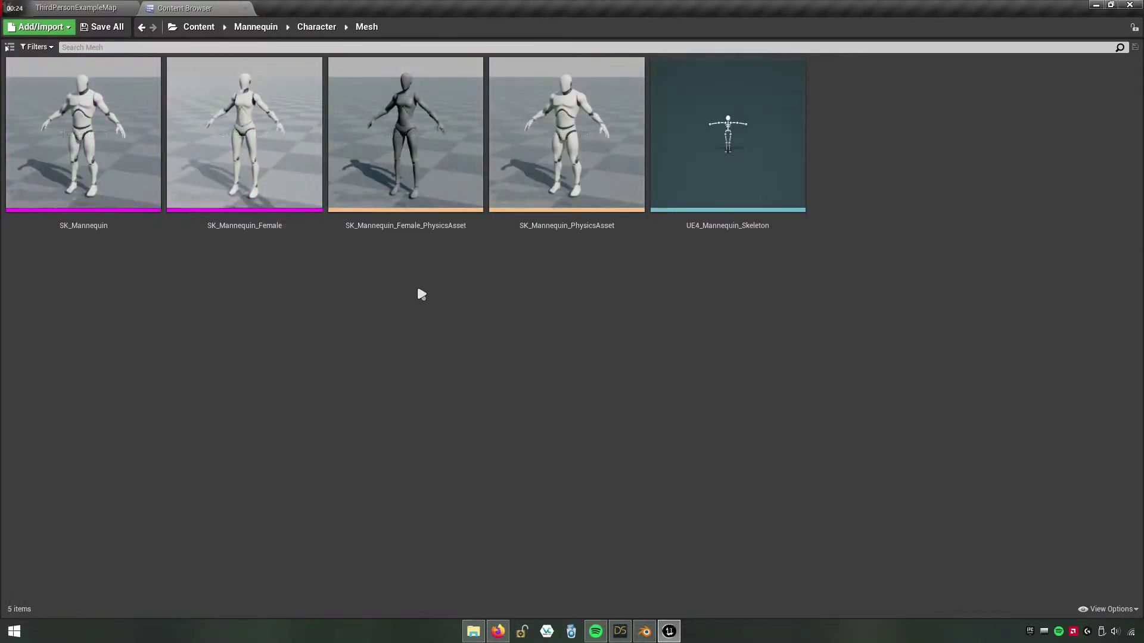
Drag Unreal_V2.fbx from the Legend files in File Explorer into the Mesh folder.
click(474, 631)
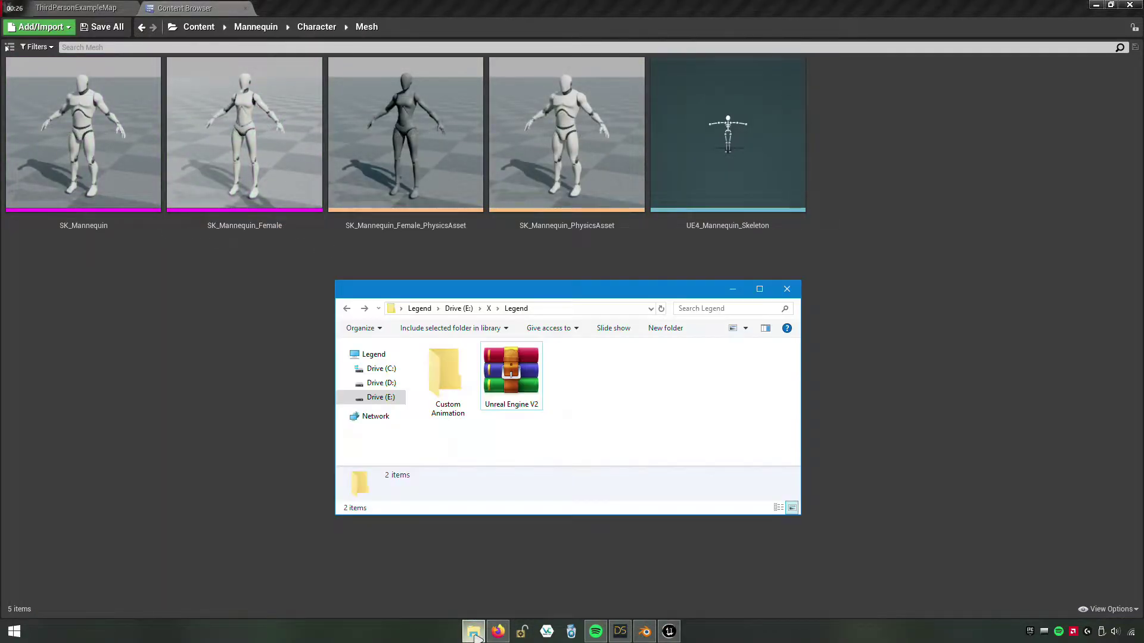
right_click(512, 385)
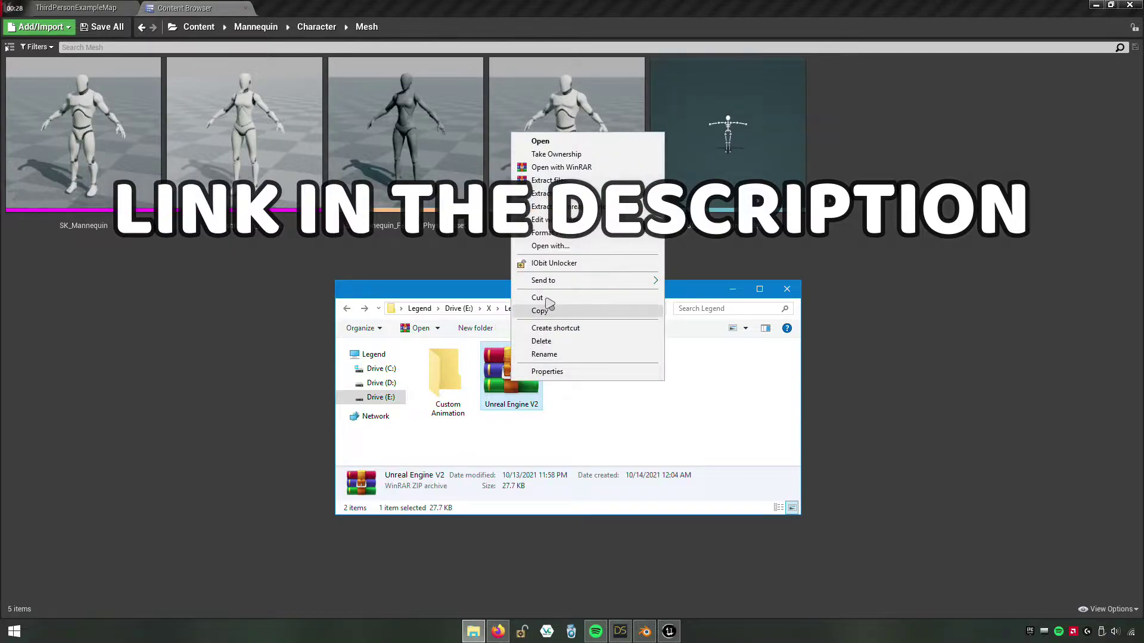
key(Escape)
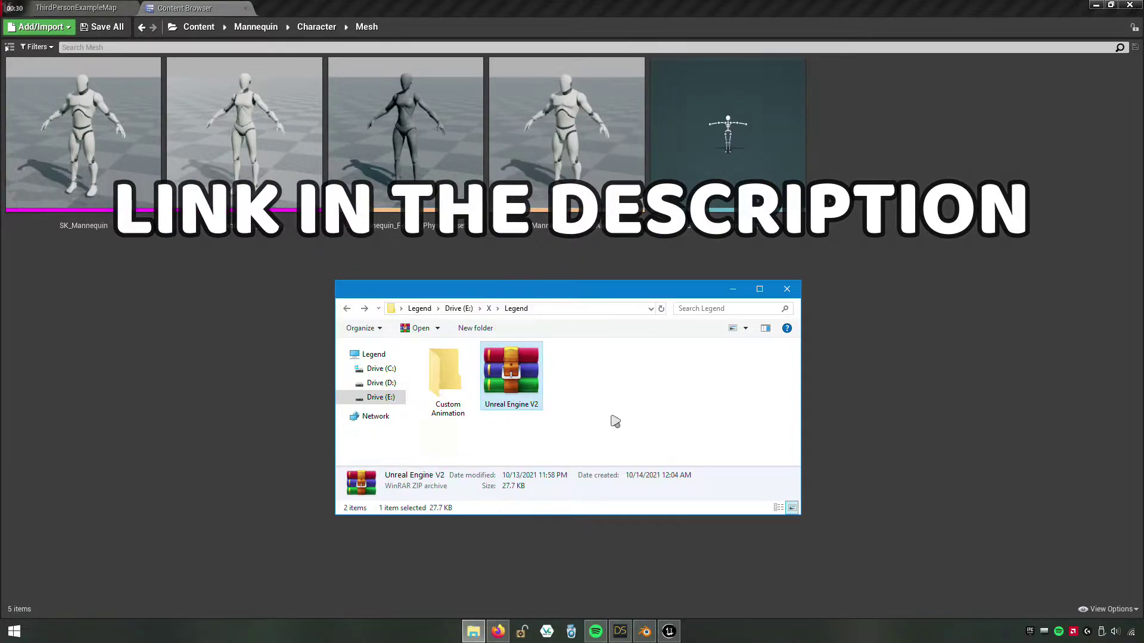
click(582, 384)
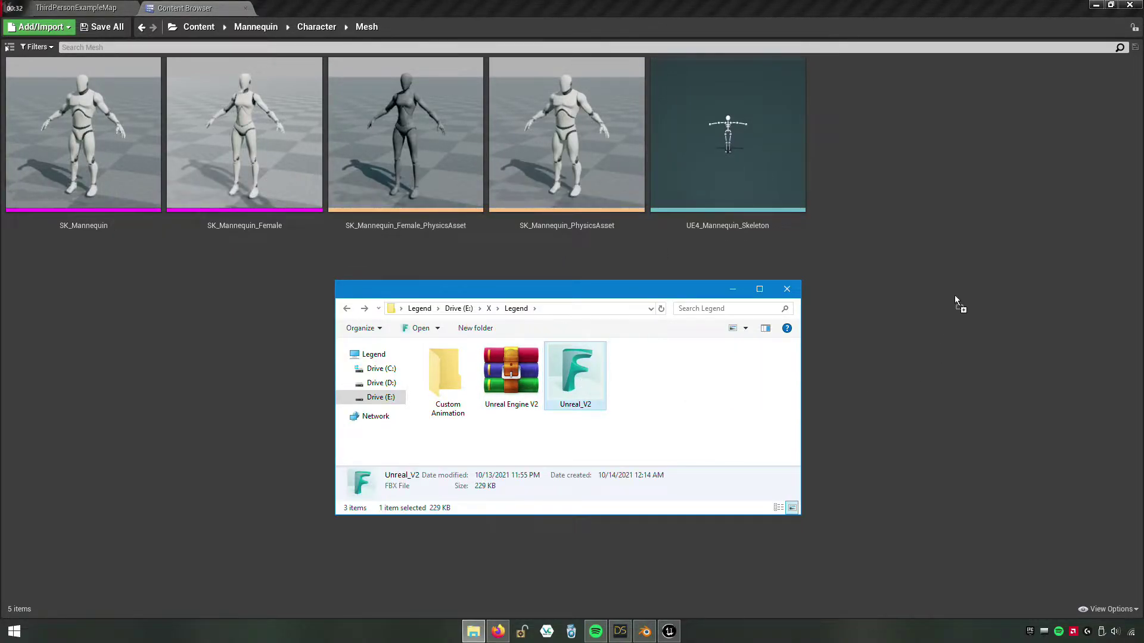
drag(610, 98, 988, 83)
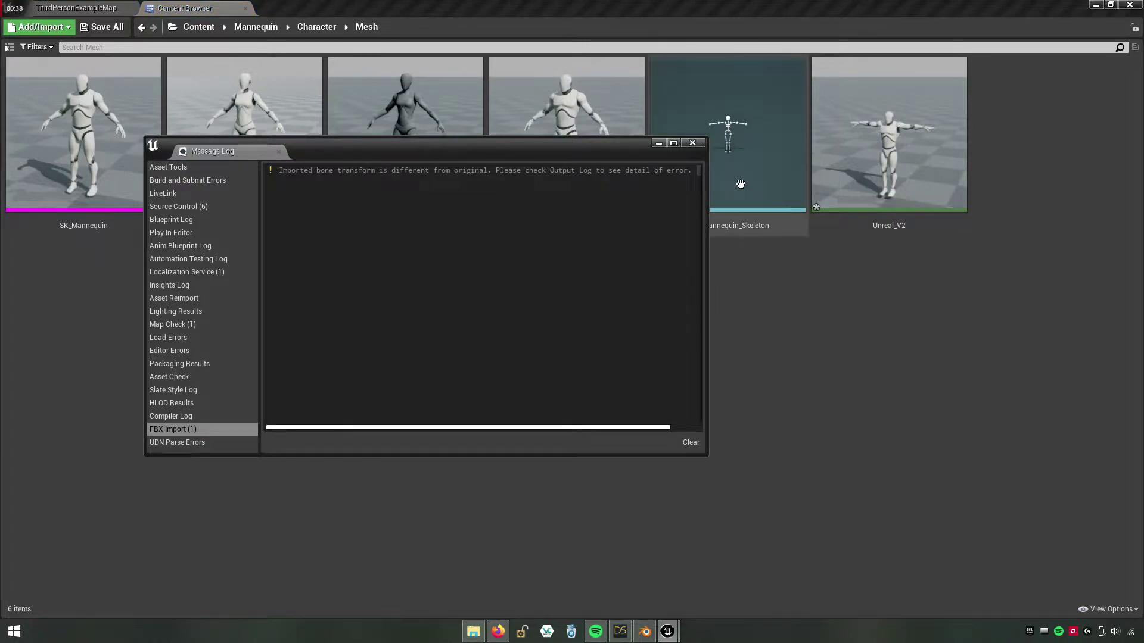
Create a pose asset from the Unreal_V2 animation.
click(694, 146)
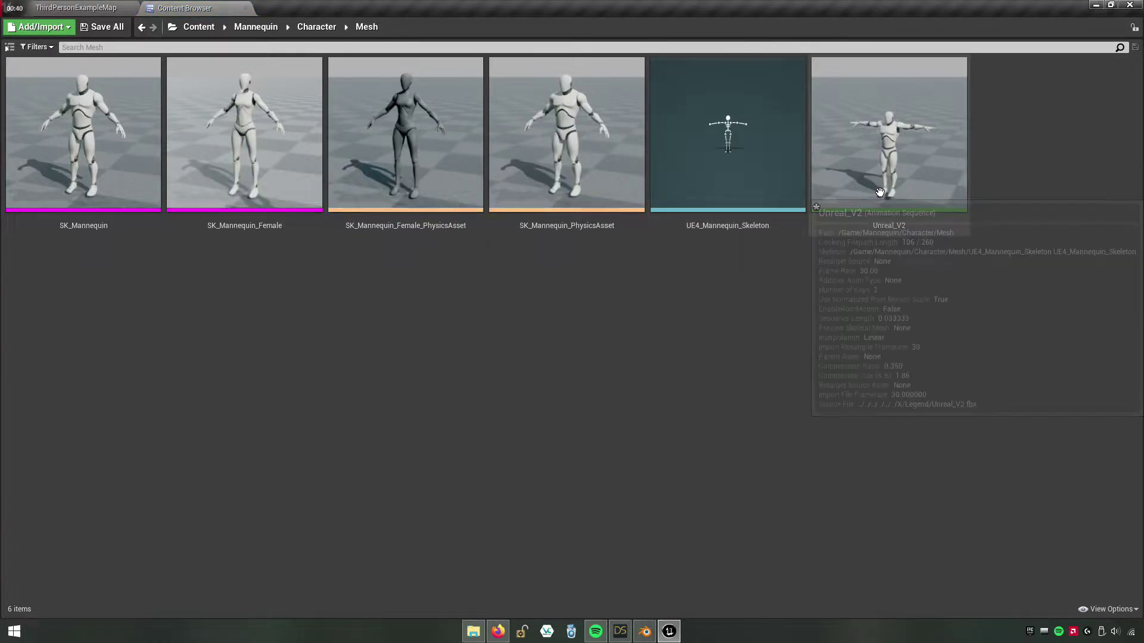
right_click(884, 193)
mouse_move(913, 206)
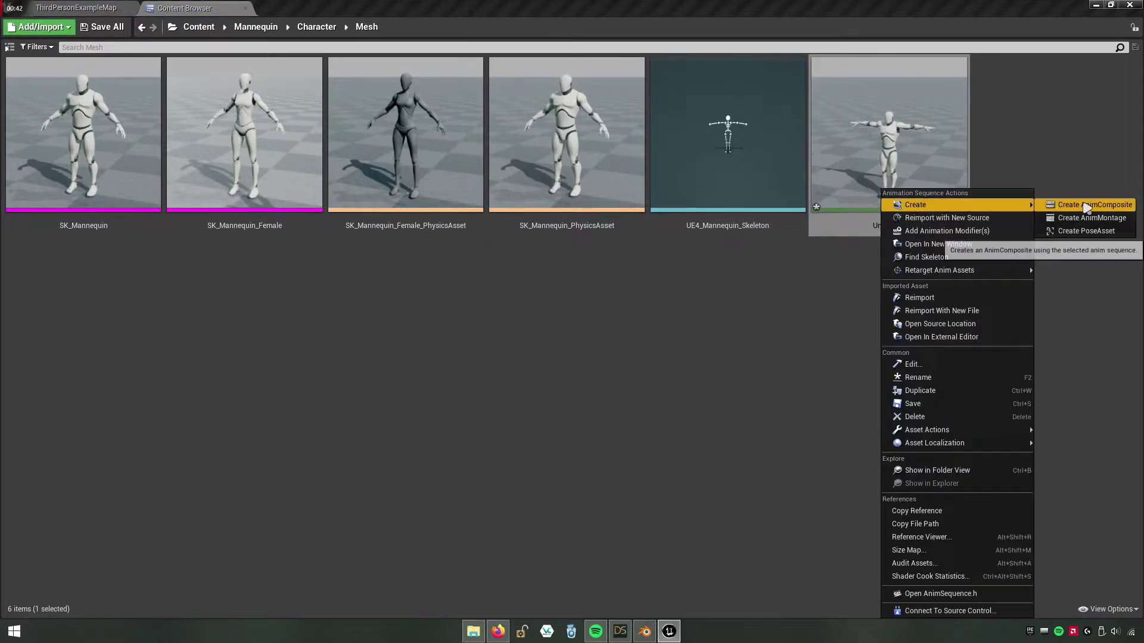
click(1090, 234)
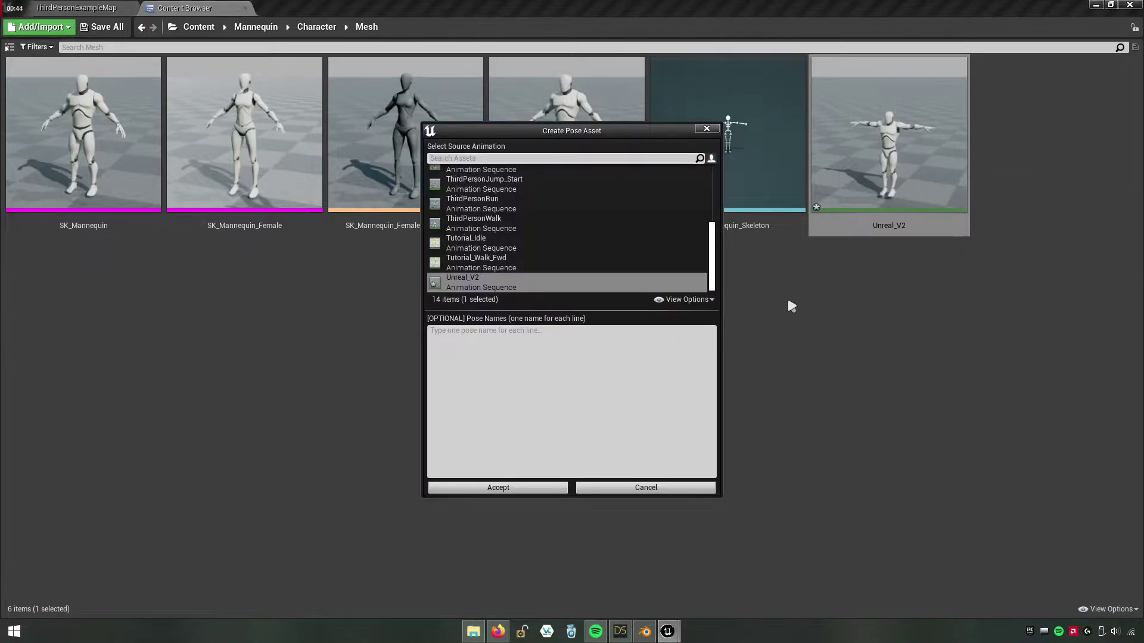
click(554, 488)
Assign the Humanoid rig to UE4_Mannequin_Skeleton in its Retarget Manager.
click(748, 216)
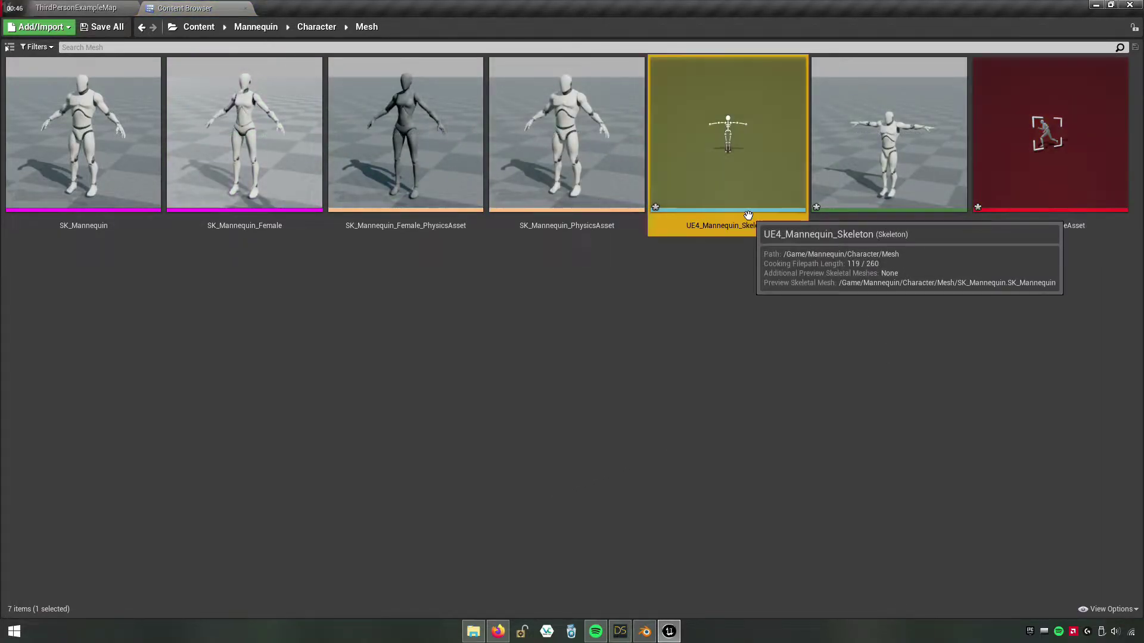
double_click(722, 226)
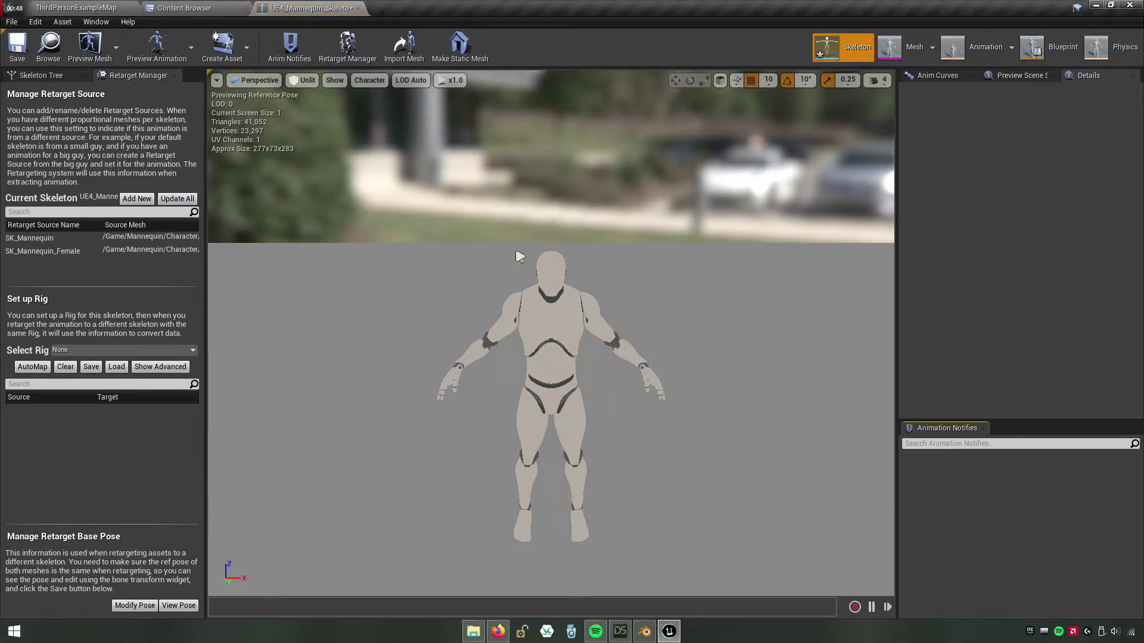
click(353, 57)
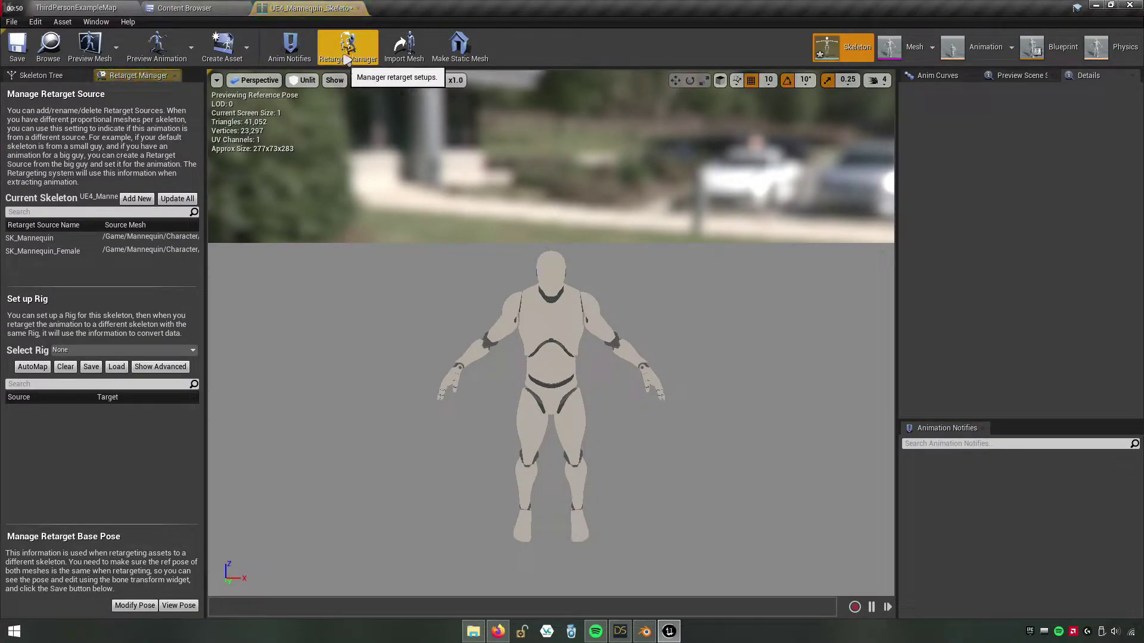
click(116, 350)
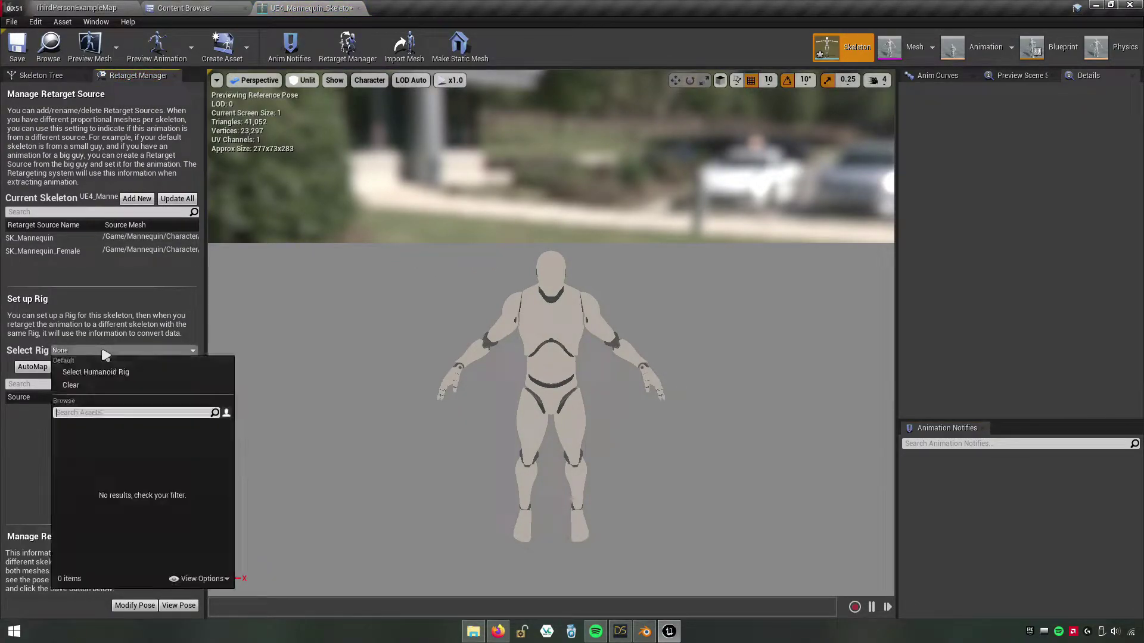
click(123, 373)
Set the retarget base pose to Pose_4 (T-pose) from Unreal_V2_PoseAsset.
click(125, 606)
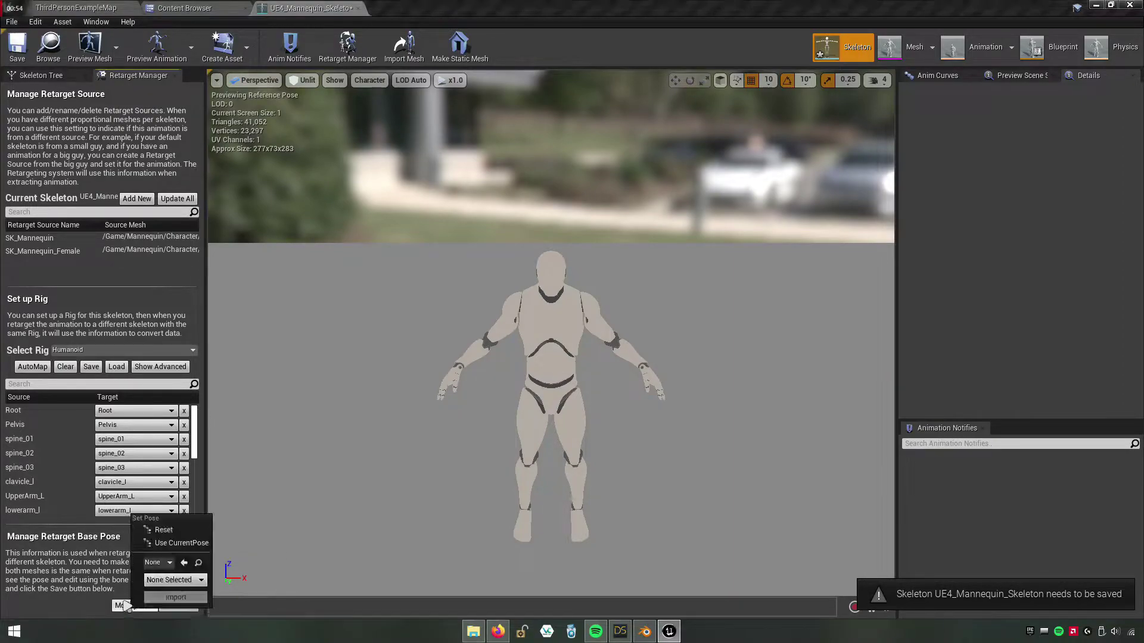
click(168, 565)
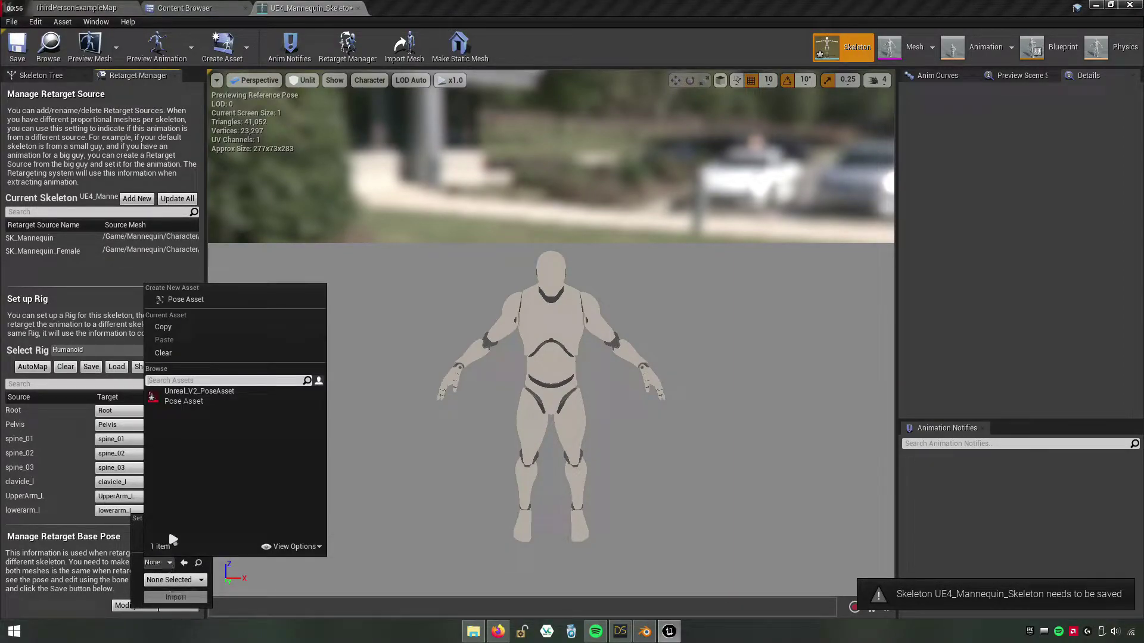
click(202, 405)
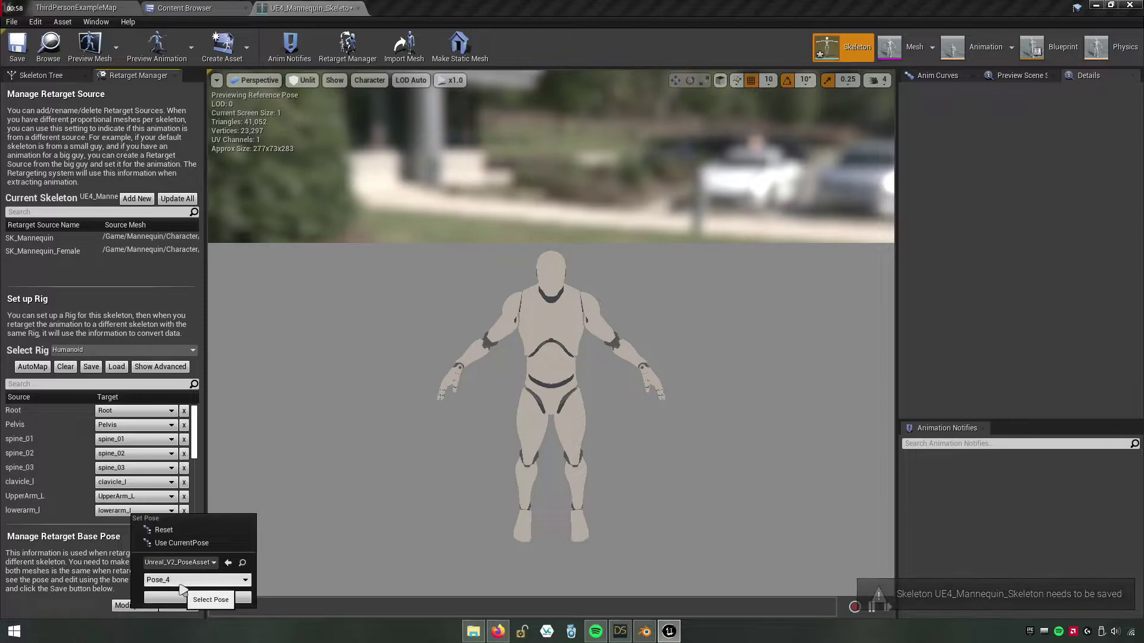
click(195, 599)
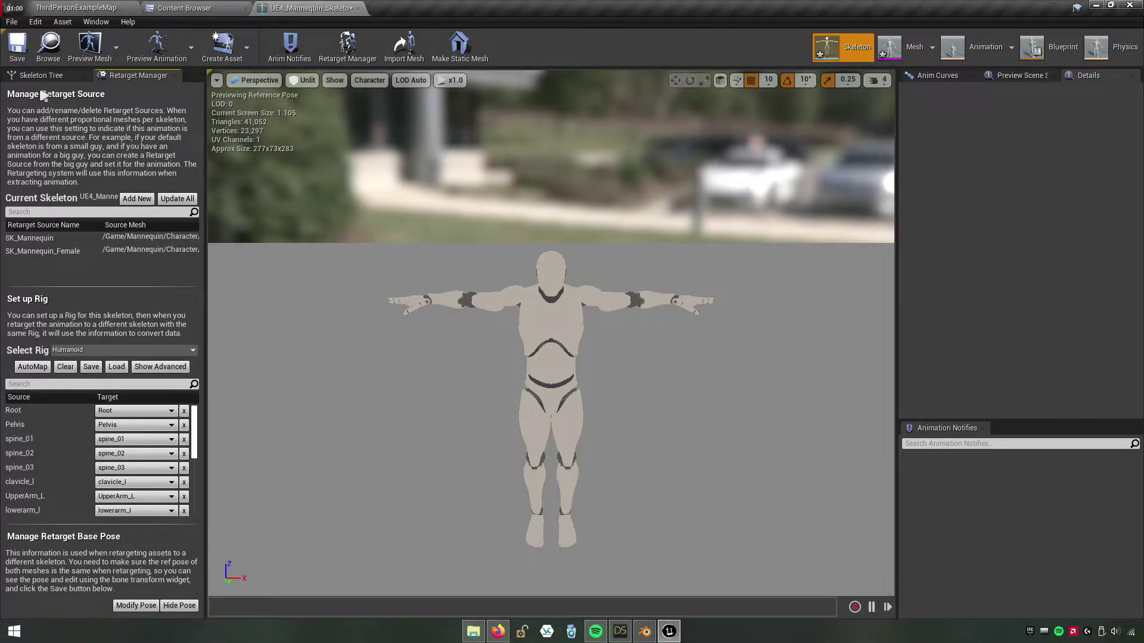
Browse back to the Mannequin Animations folder in the Content Browser.
click(187, 12)
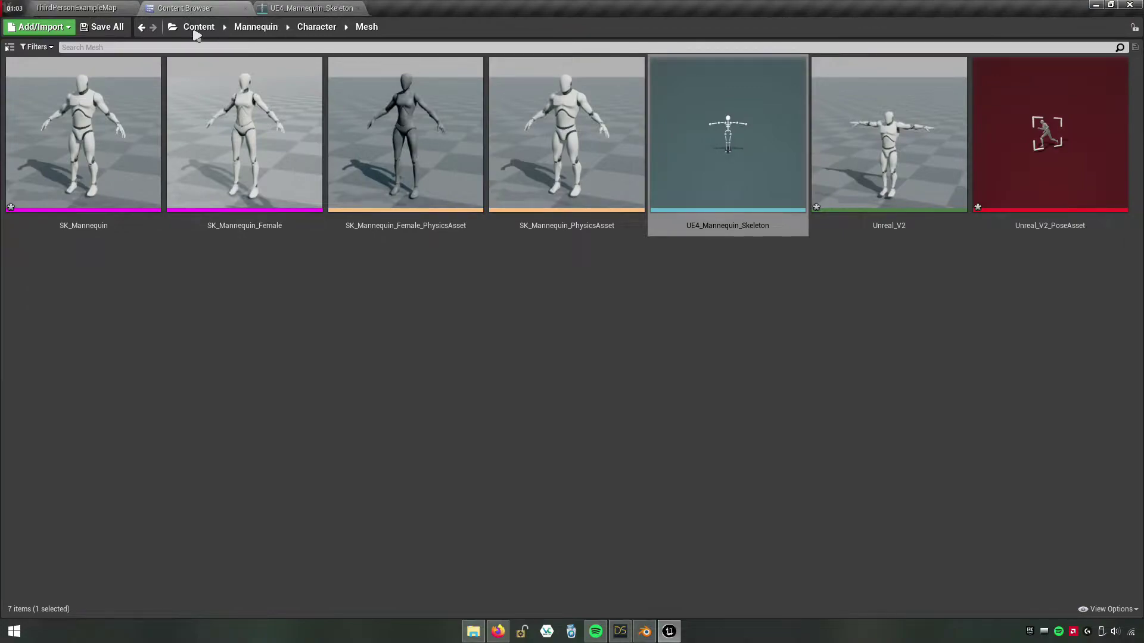
click(318, 30)
click(254, 30)
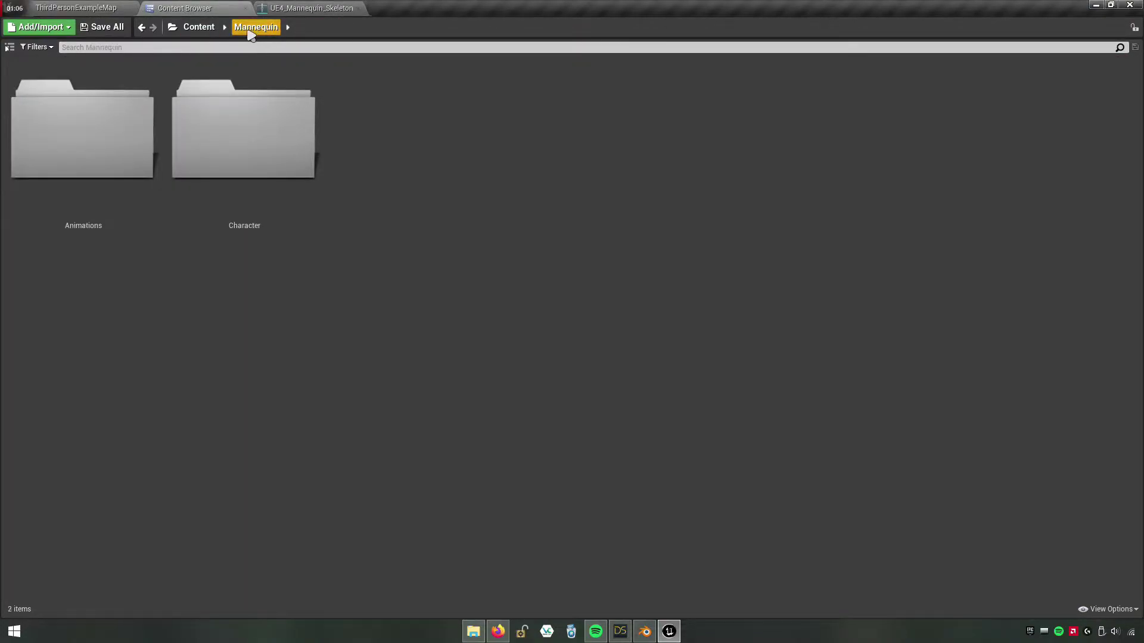
click(90, 173)
double_click(107, 226)
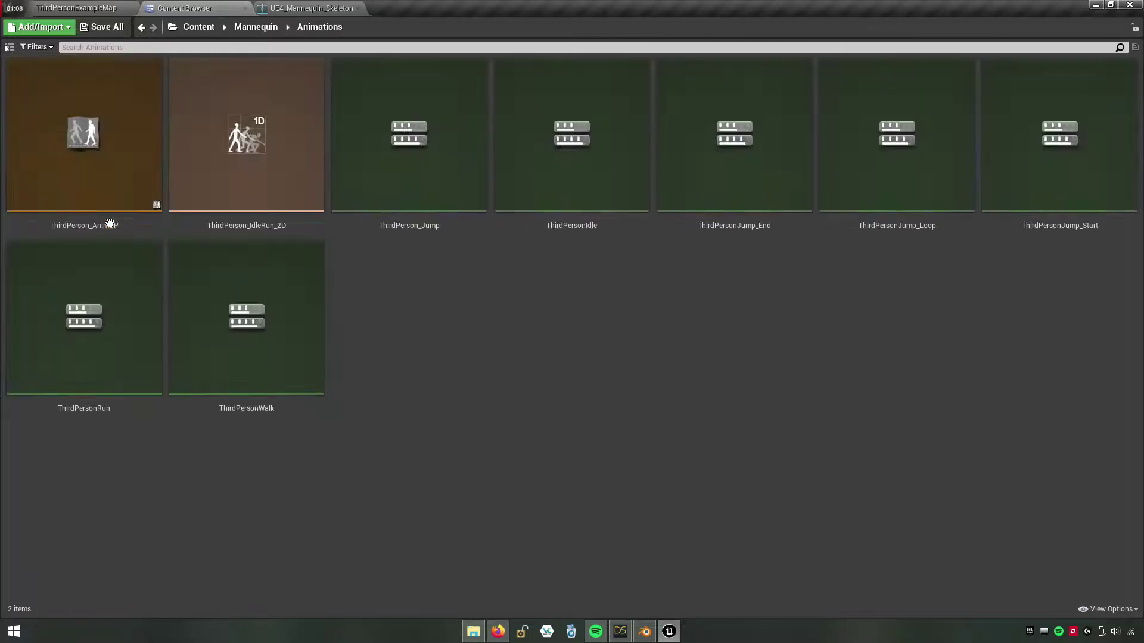
Duplicate and retarget ThirdPerson_AnimBP onto Legend_Skeleton, saving into DAZ/Animations.
right_click(104, 183)
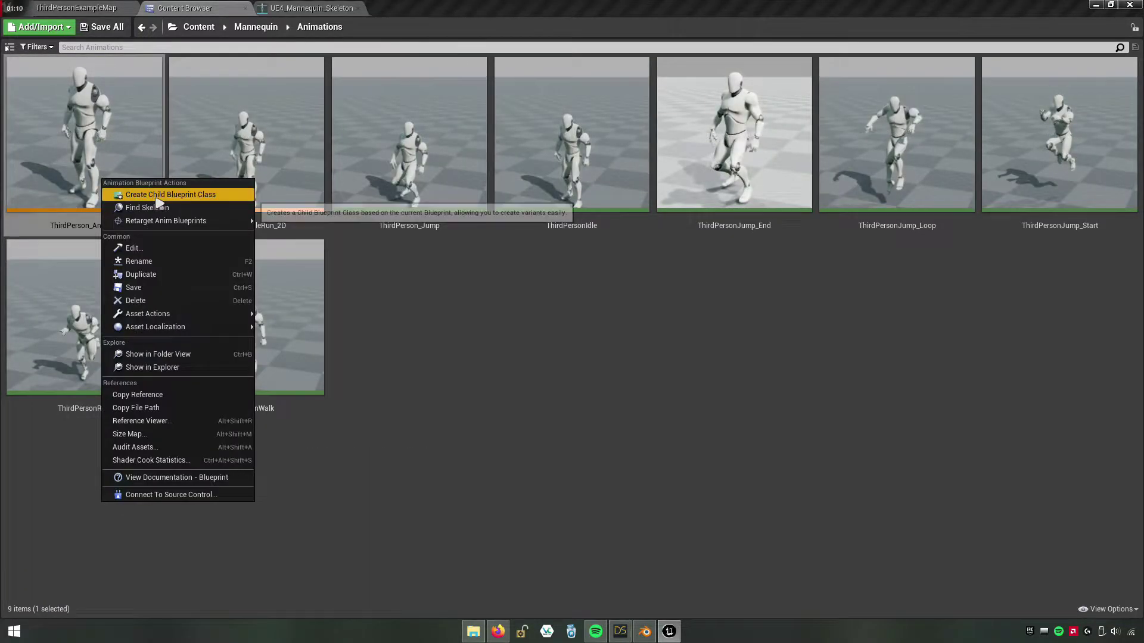
mouse_move(235, 221)
click(294, 223)
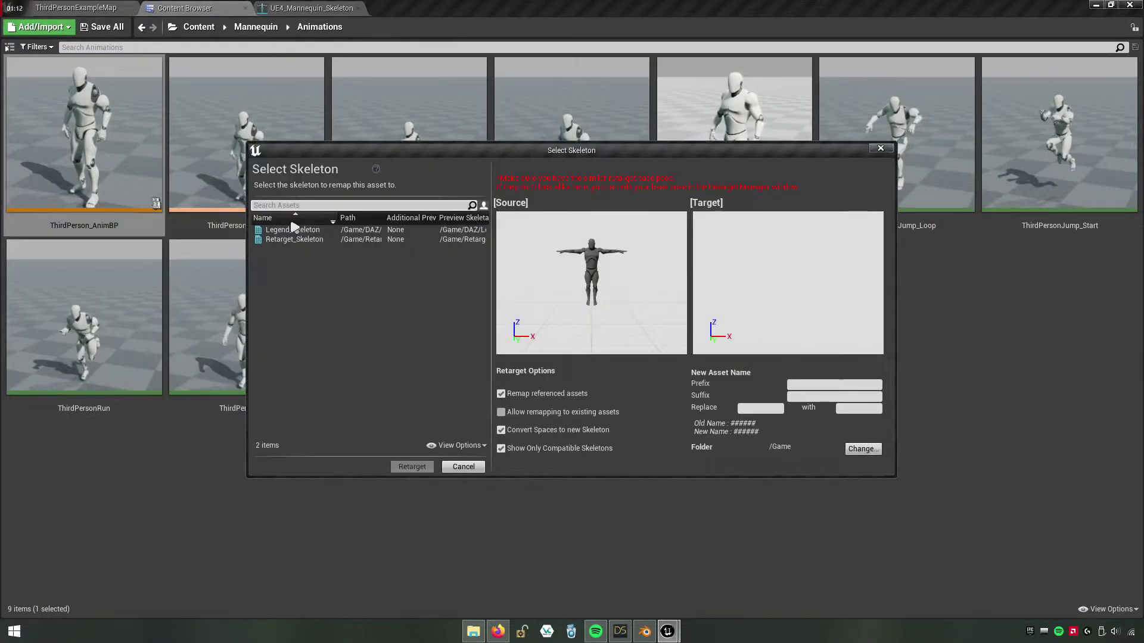
click(293, 230)
drag(400, 149, 532, 137)
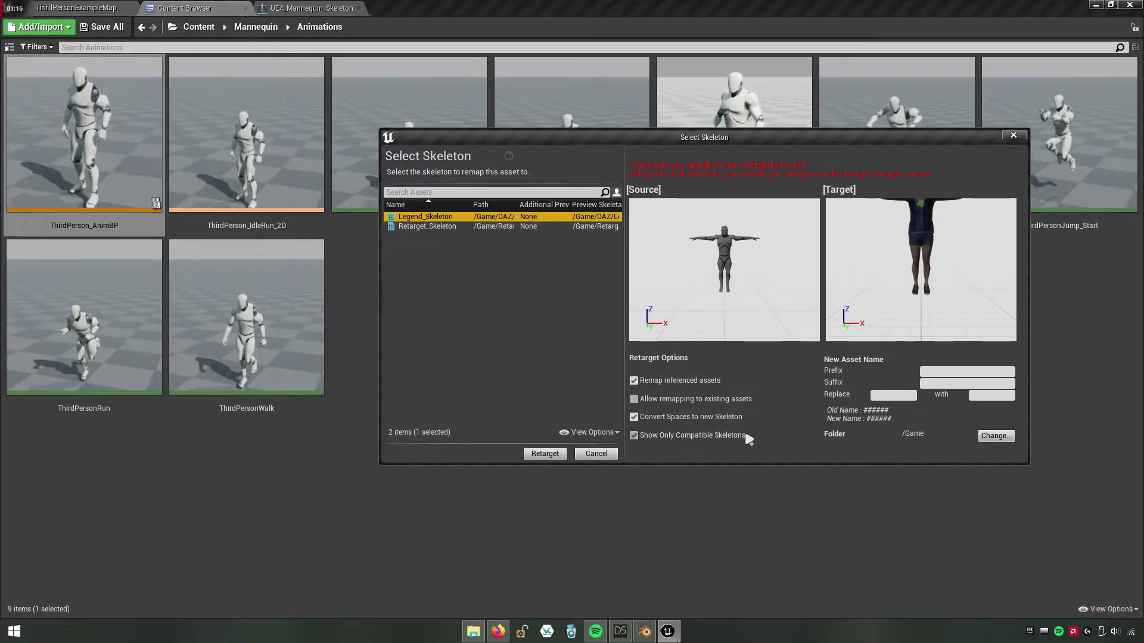
click(996, 436)
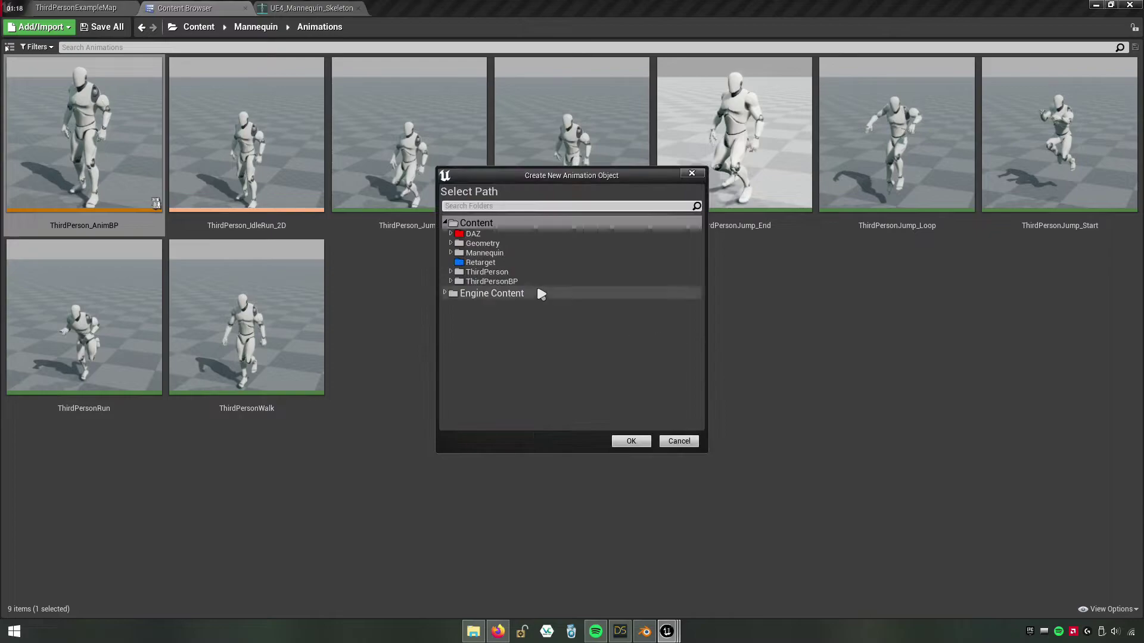
double_click(483, 234)
click(489, 244)
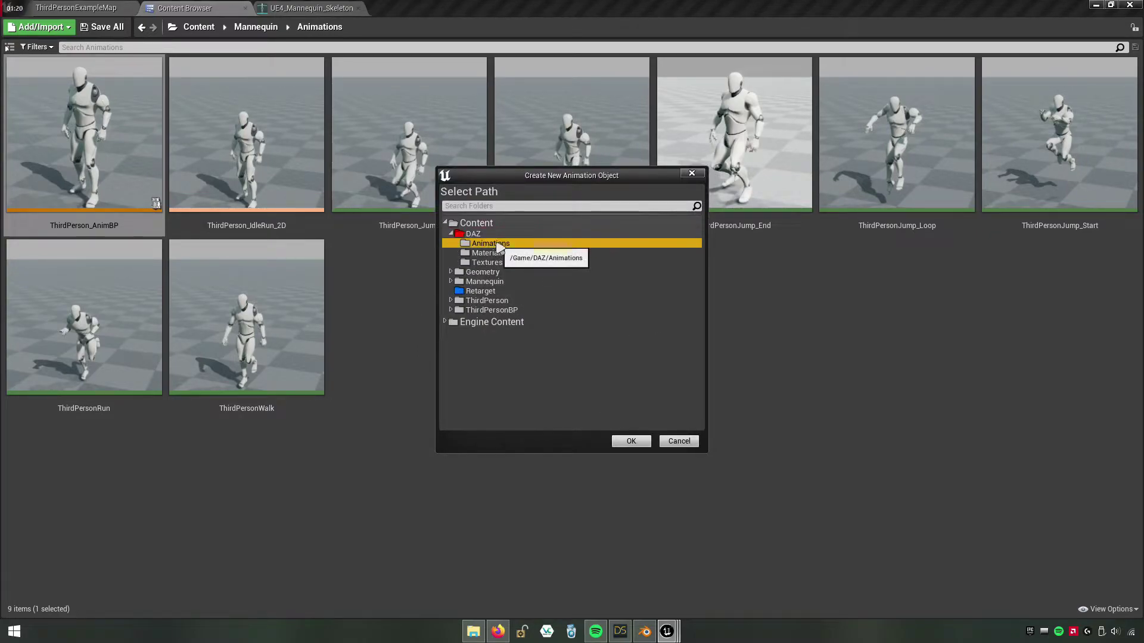
click(632, 442)
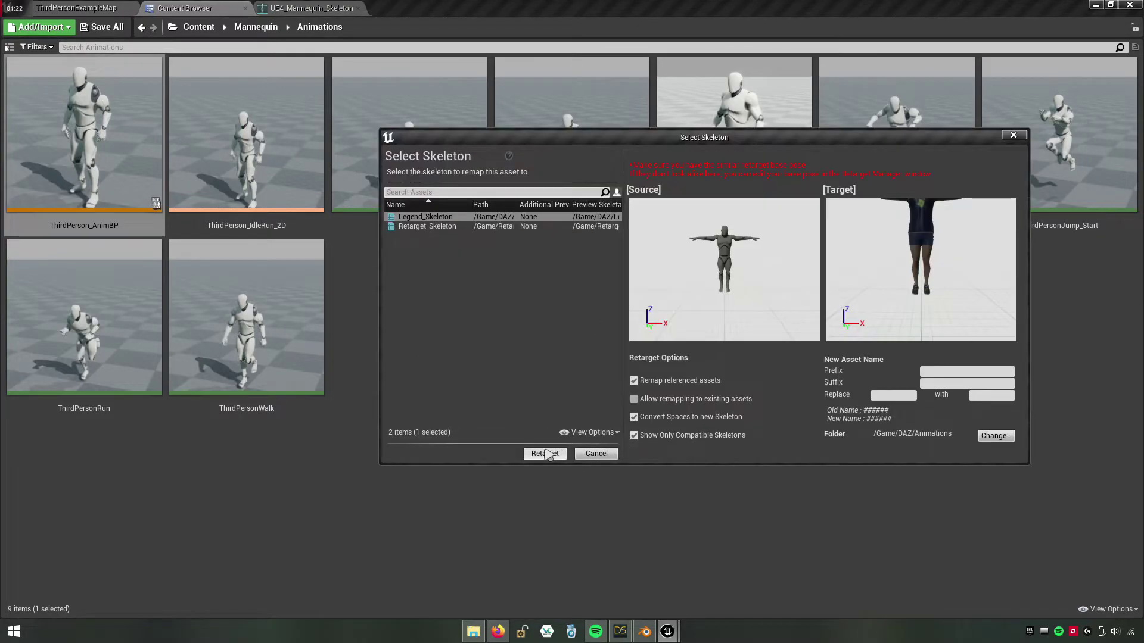
click(544, 453)
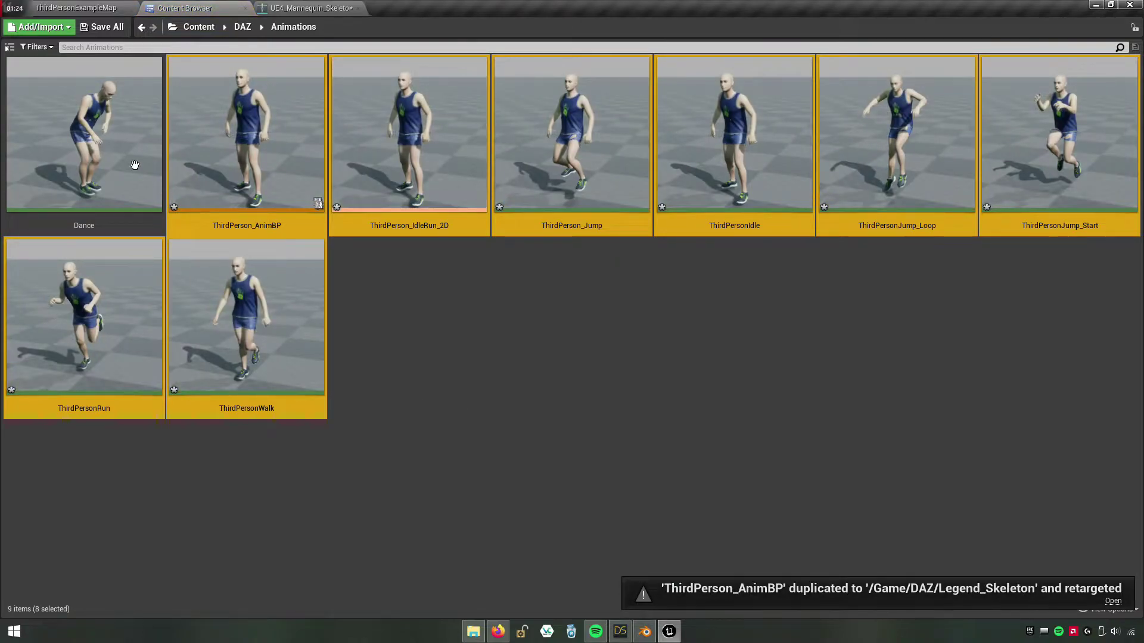
Save all retargeted assets, then go to the DAZ folder and select Legend_Skeleton.
click(104, 27)
click(678, 425)
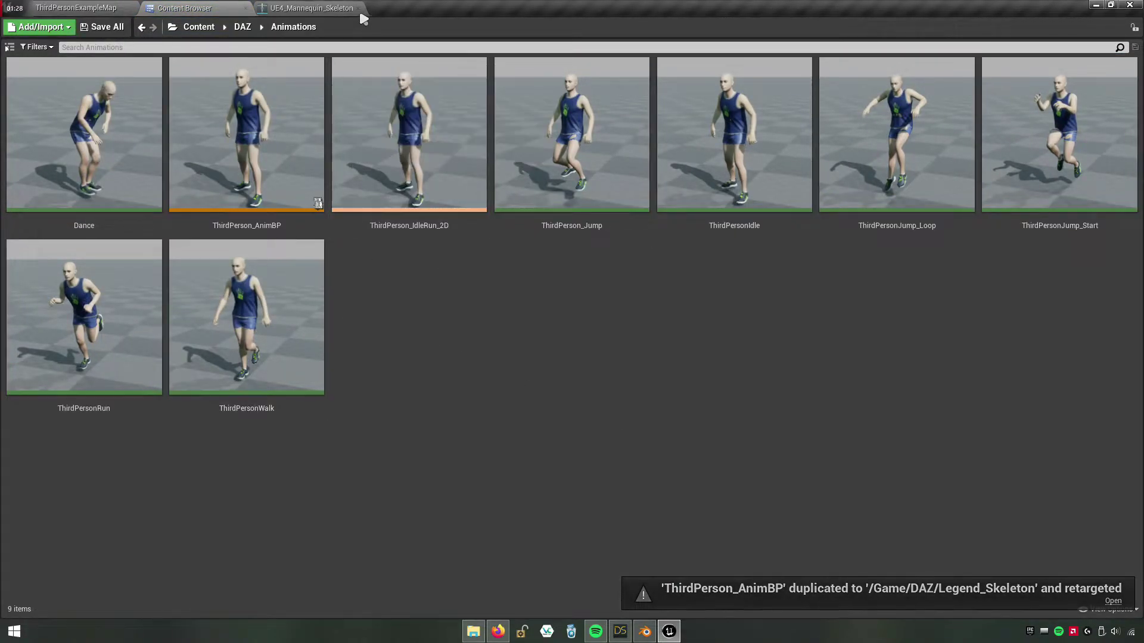
click(240, 31)
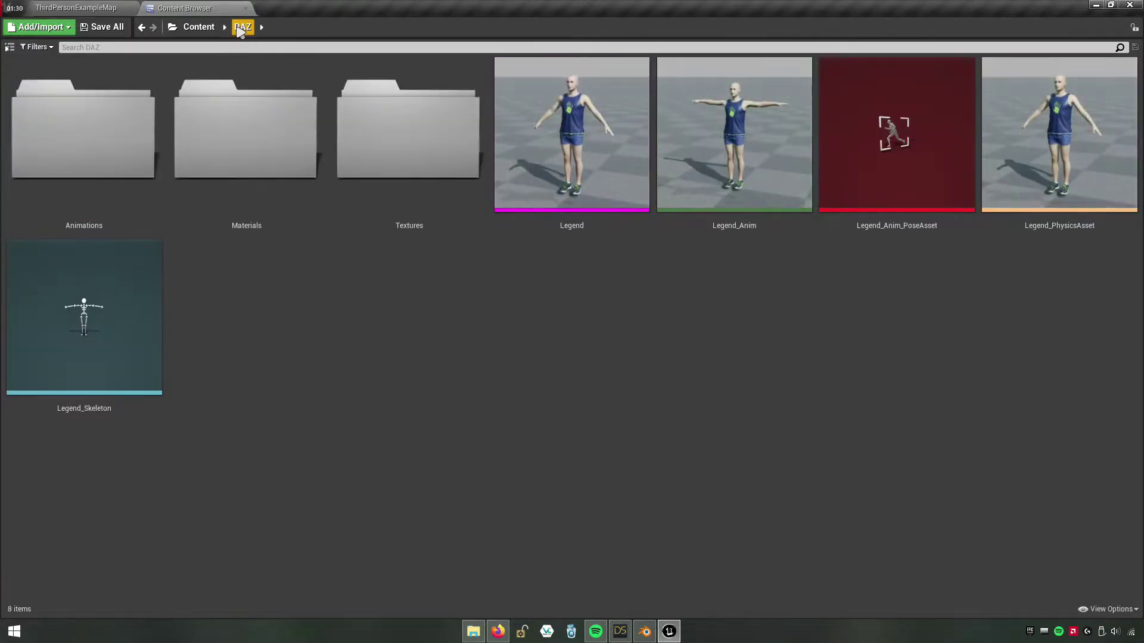
click(115, 360)
Assign the Humanoid rig to Legend_Skeleton and show bone retargeting options.
double_click(77, 367)
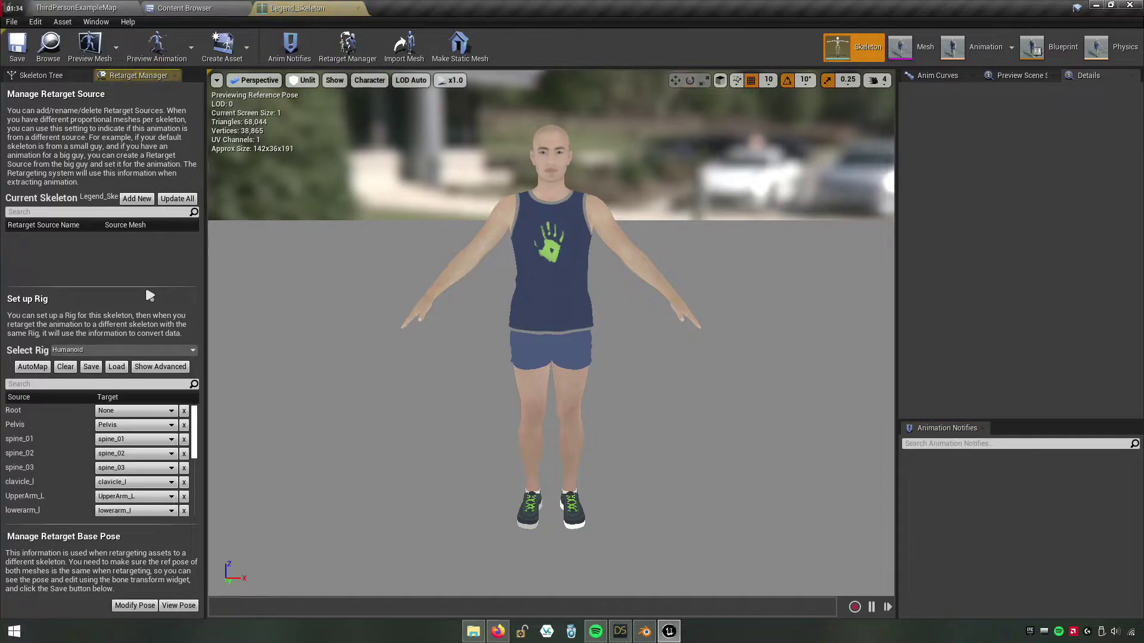
click(96, 352)
click(97, 374)
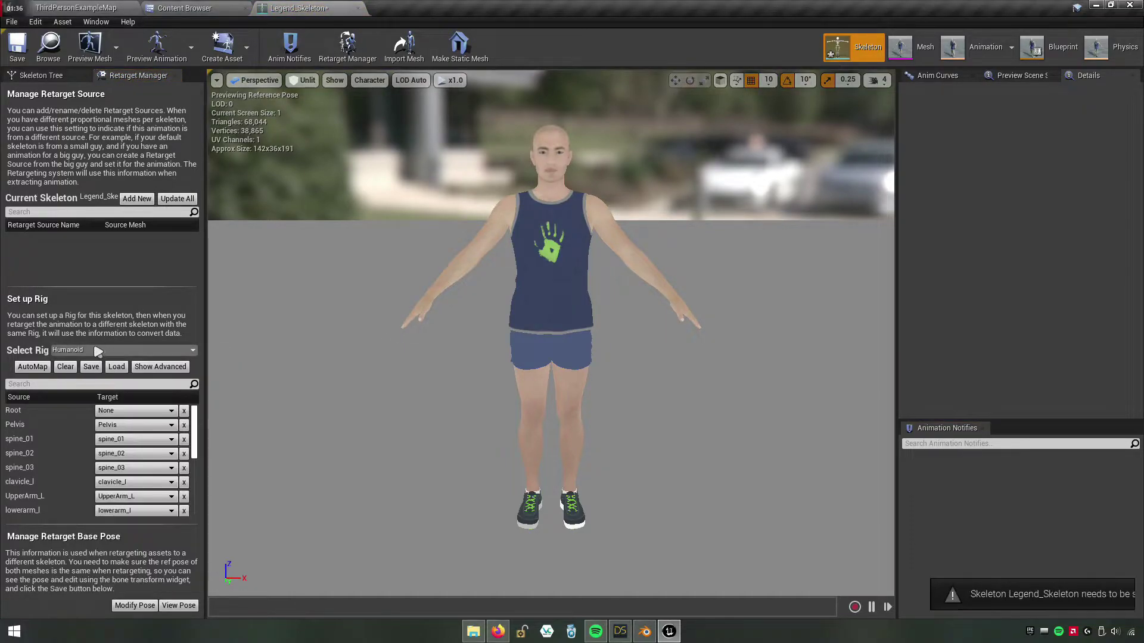
click(40, 76)
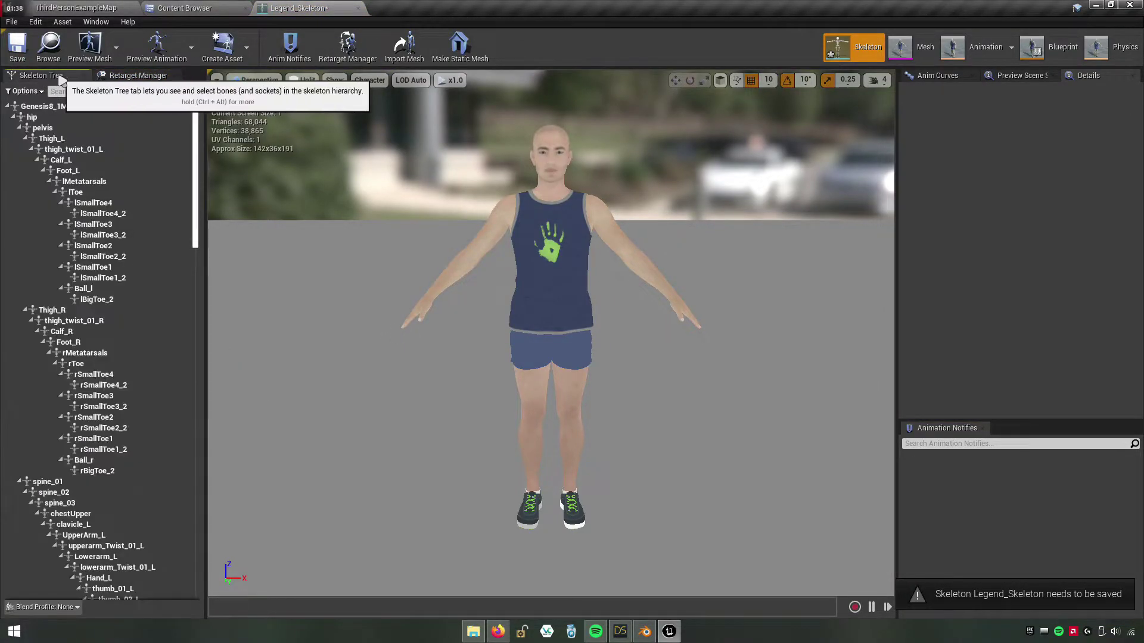
click(25, 91)
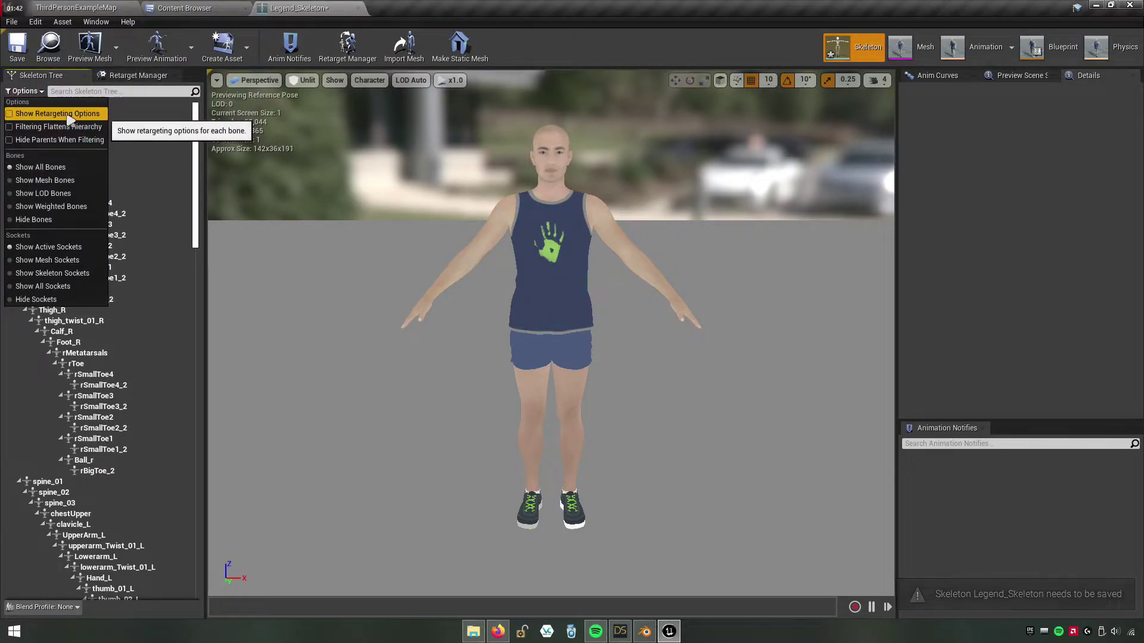
click(57, 113)
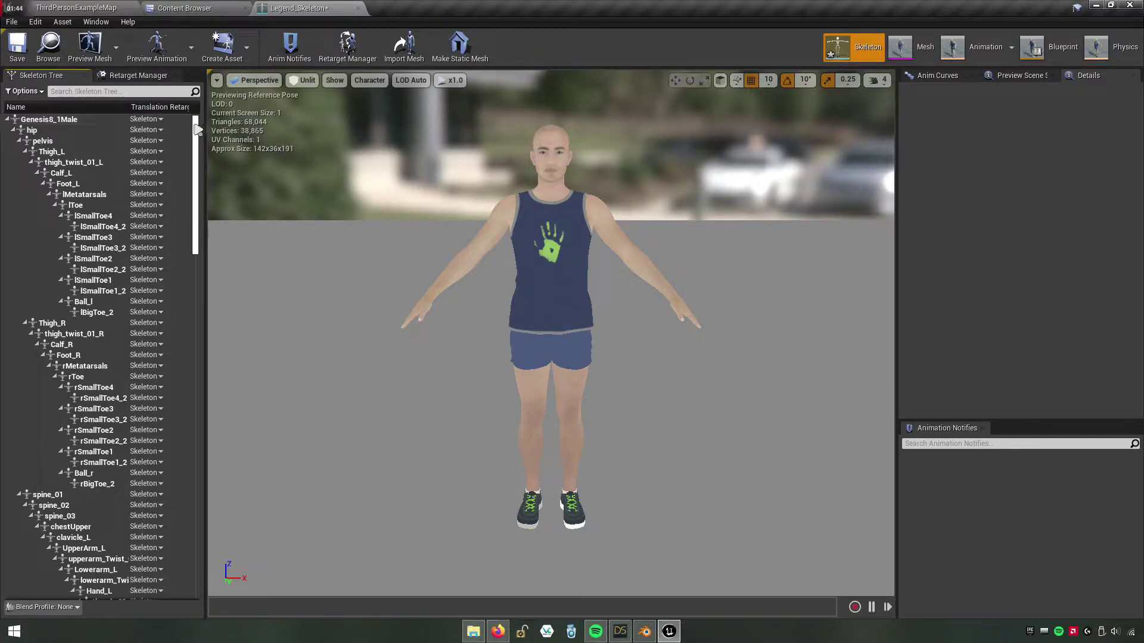
mouse_move(198, 130)
mouse_down()
mouse_move(218, 390)
mouse_move(217, 119)
mouse_up()
Set root bone translation retargeting to Animation and hip to Animation Scaled.
click(43, 120)
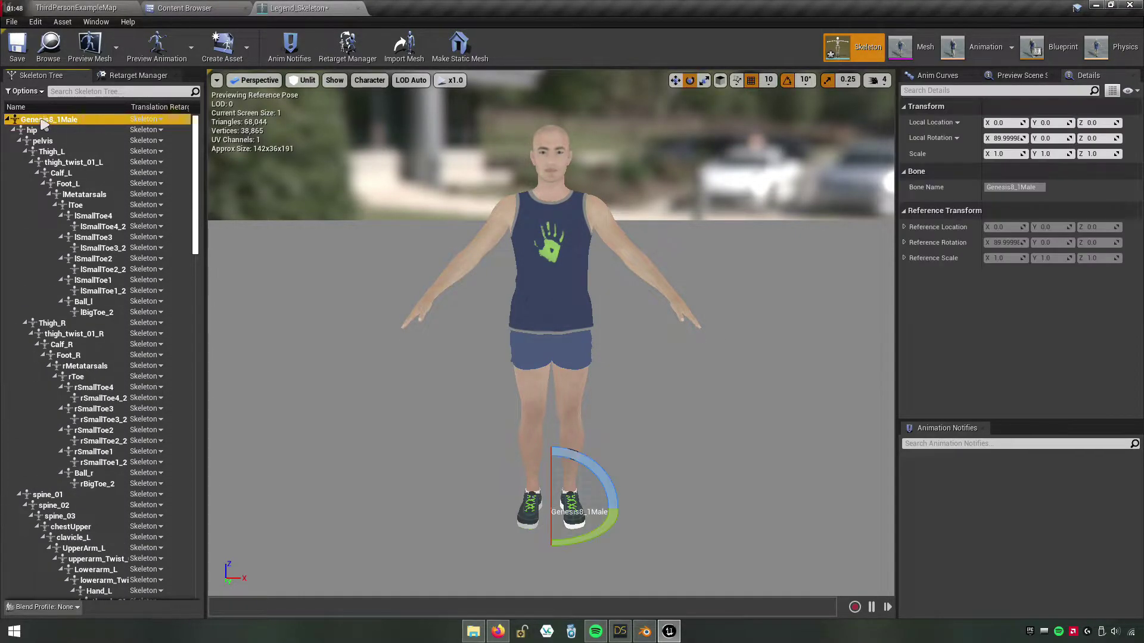
click(152, 123)
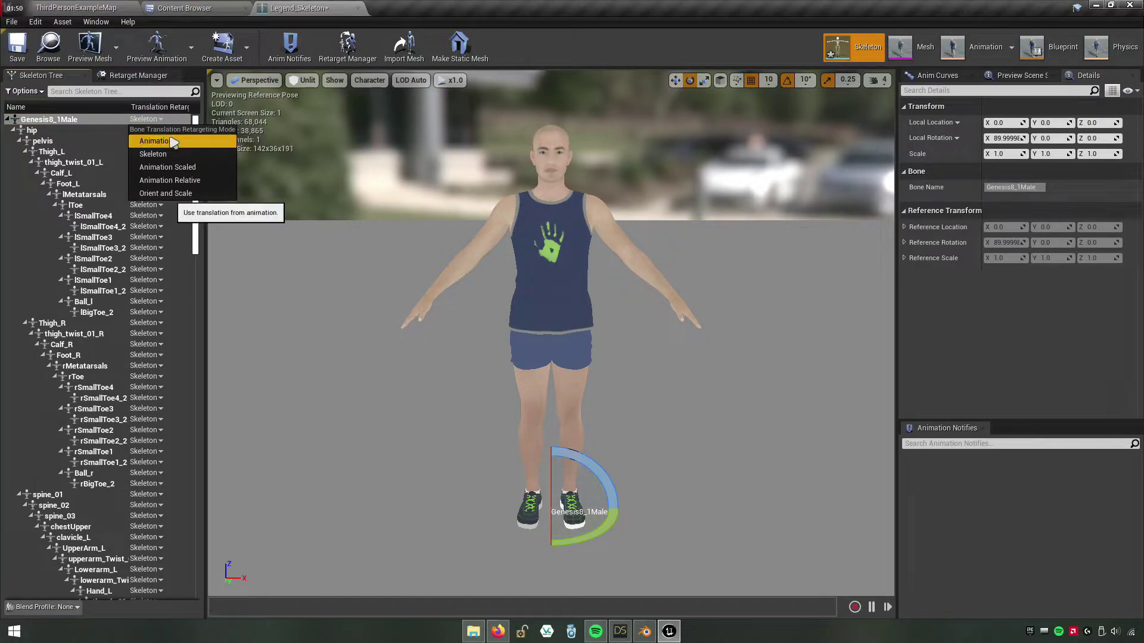
click(156, 141)
click(62, 132)
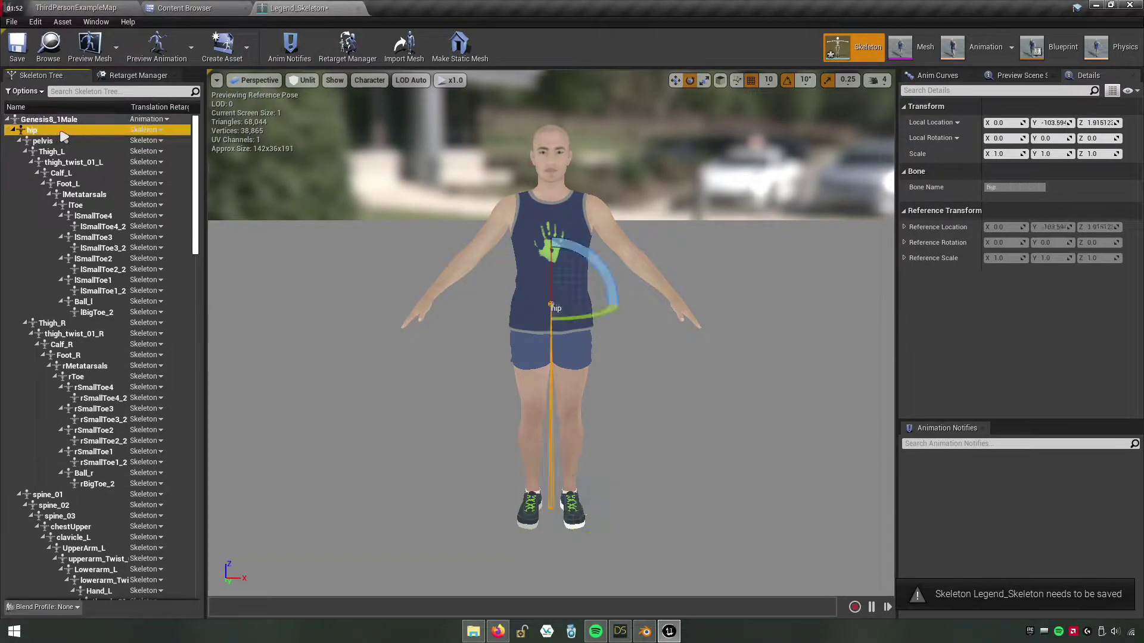
click(146, 131)
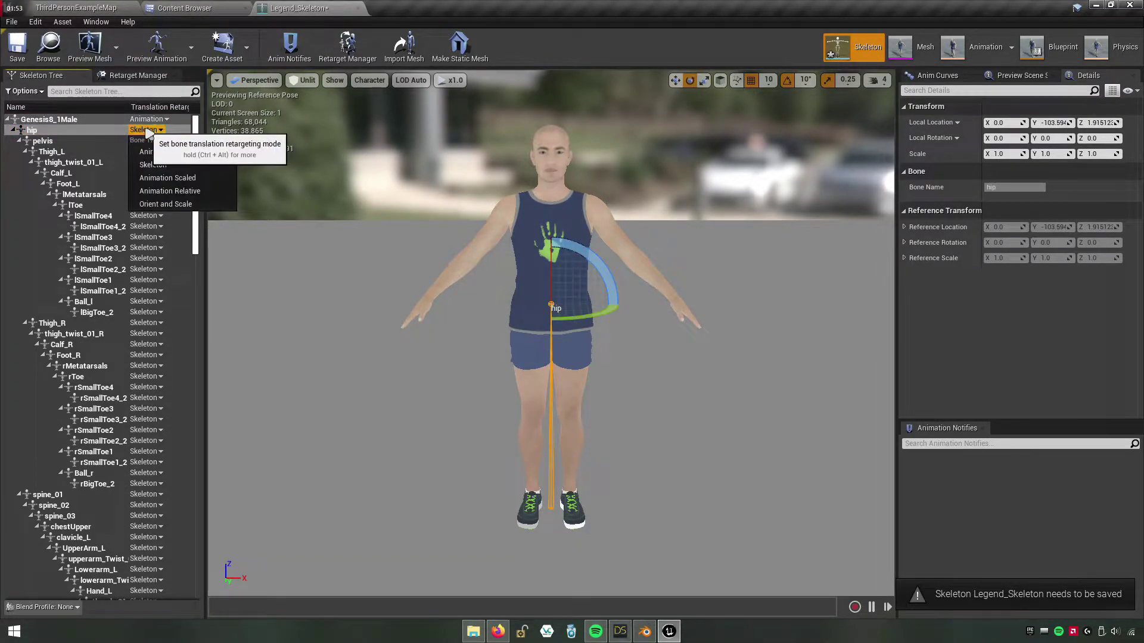
click(208, 181)
Set pelvis and spine_01 translation retargeting to Animation and save the skeleton.
click(99, 142)
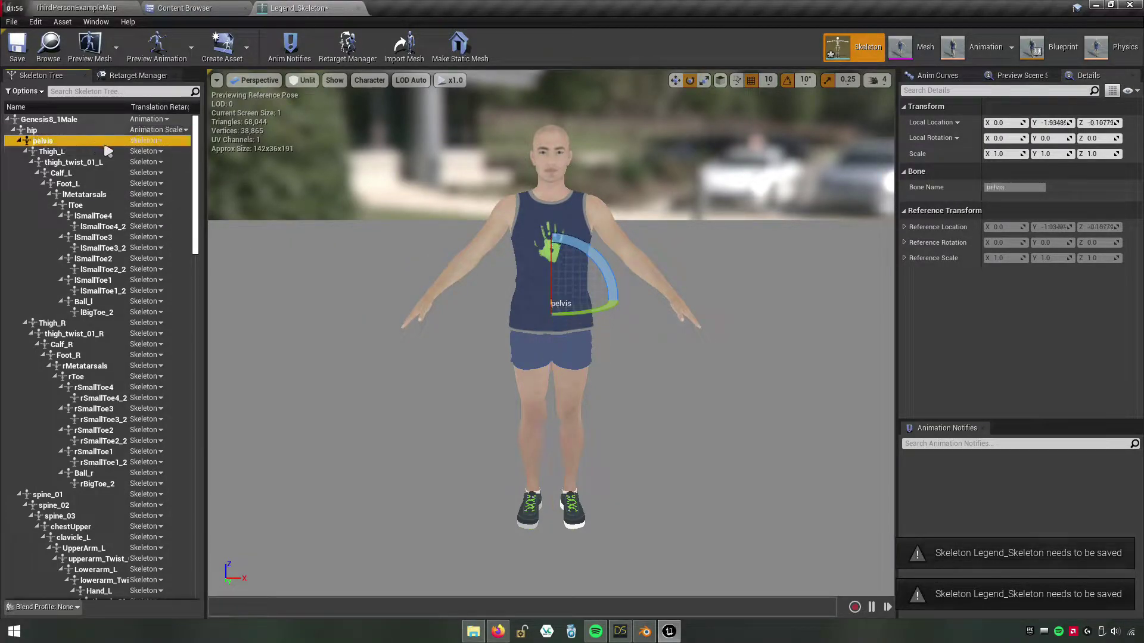
click(147, 142)
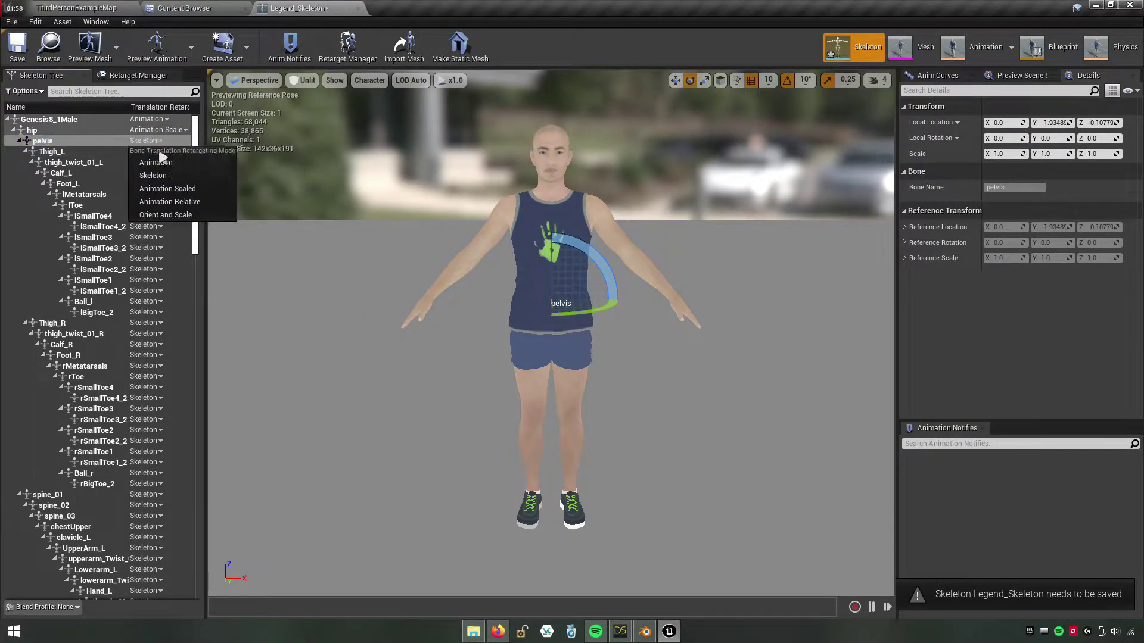
click(156, 162)
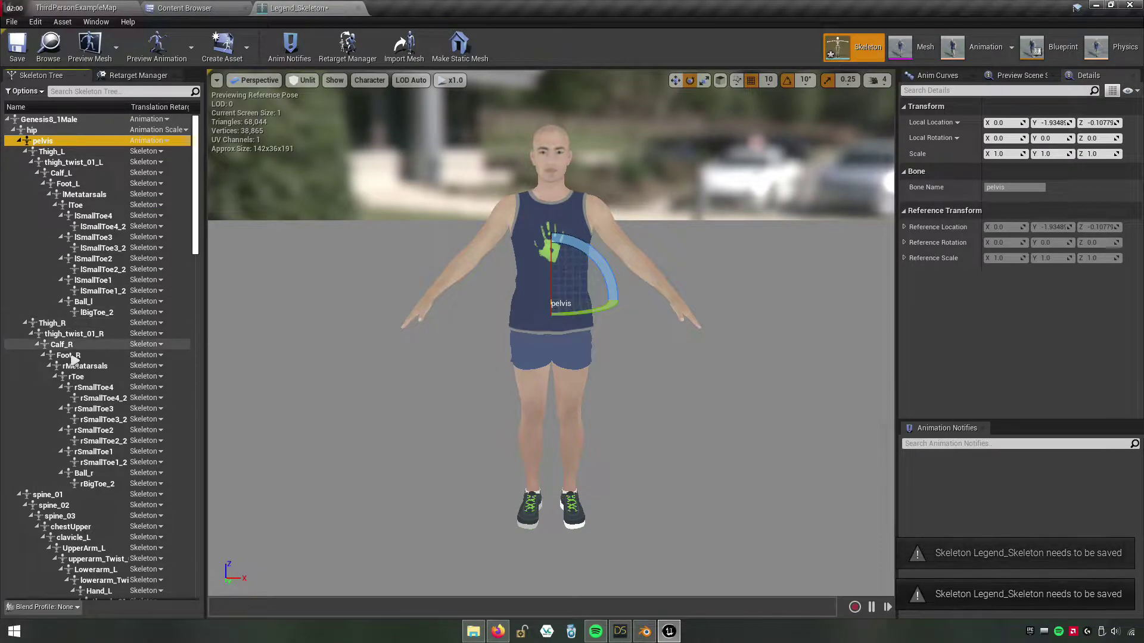
click(86, 495)
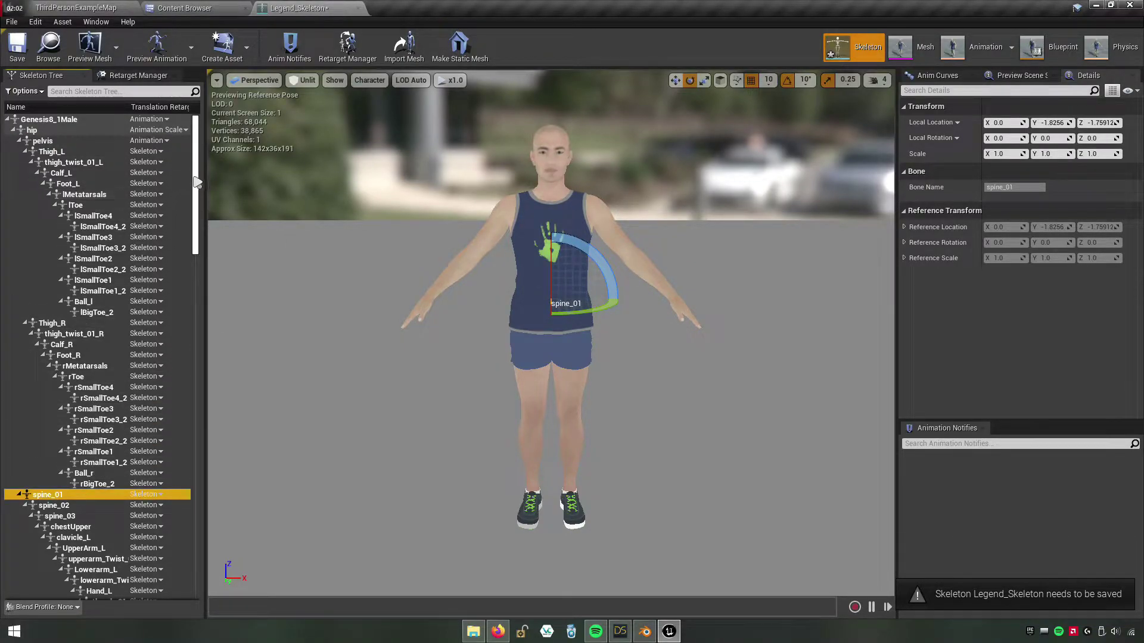
drag(197, 182, 203, 224)
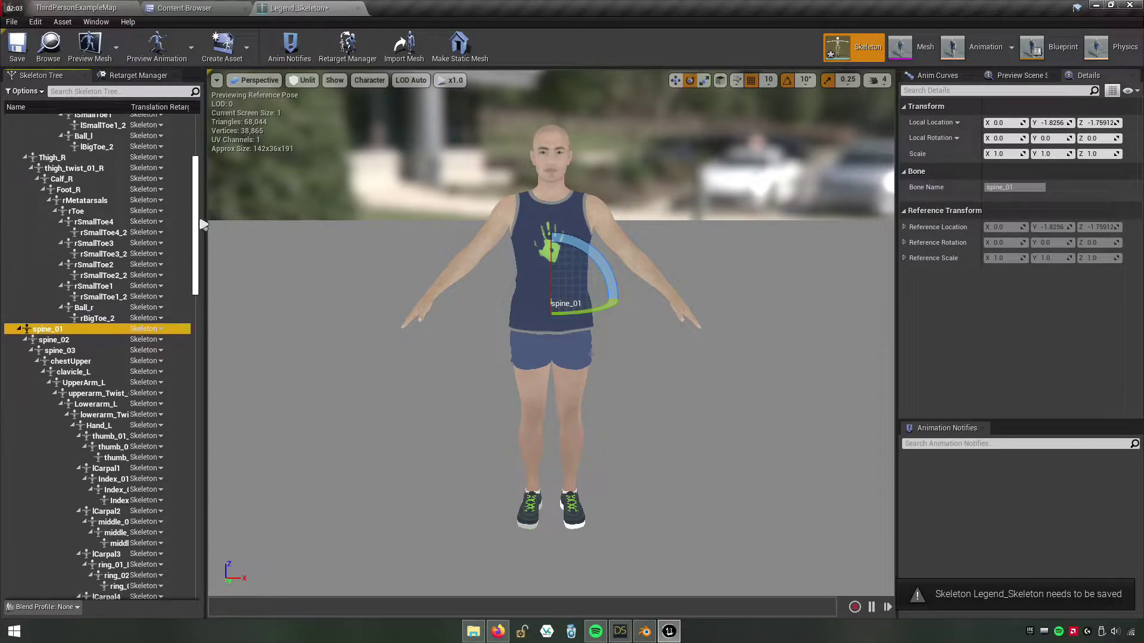
click(147, 332)
click(169, 360)
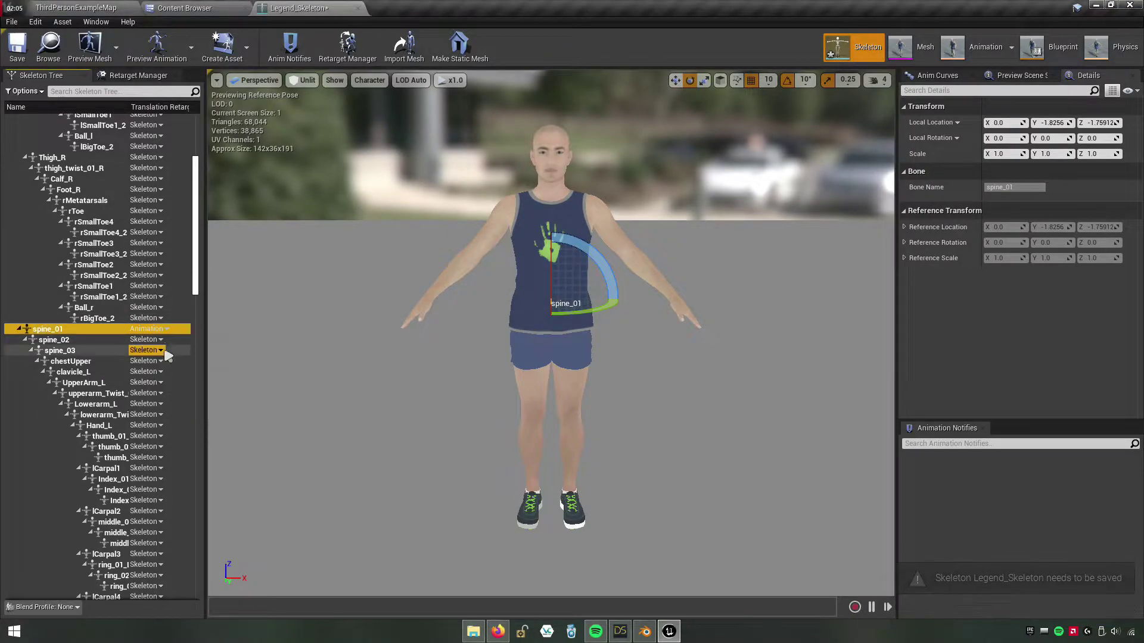
click(17, 54)
Close the skeleton editor and open the DAZ/Animations folder.
click(358, 8)
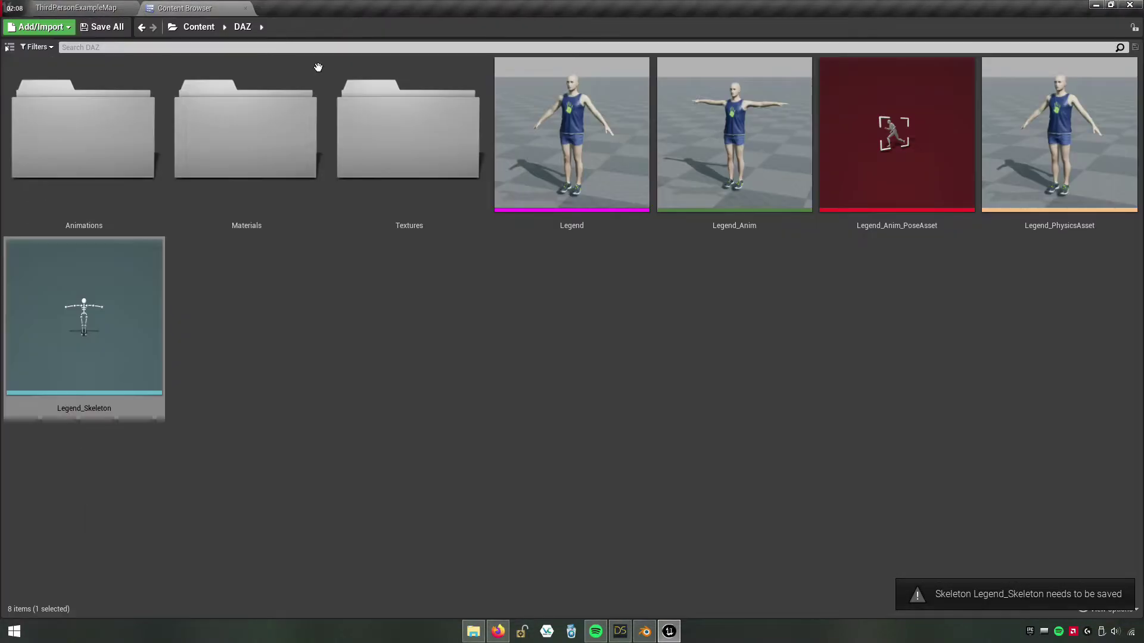
click(315, 319)
click(109, 197)
double_click(109, 196)
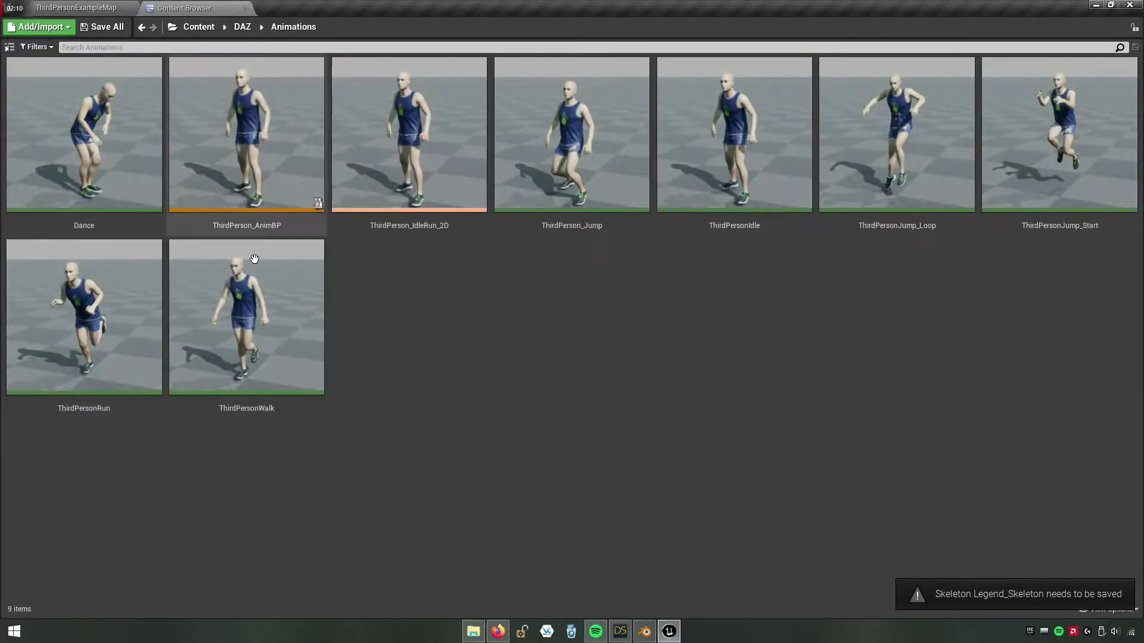
Preview the retargeted ThirdPersonRun and ThirdPersonJump_Start animations on Legend.
double_click(85, 343)
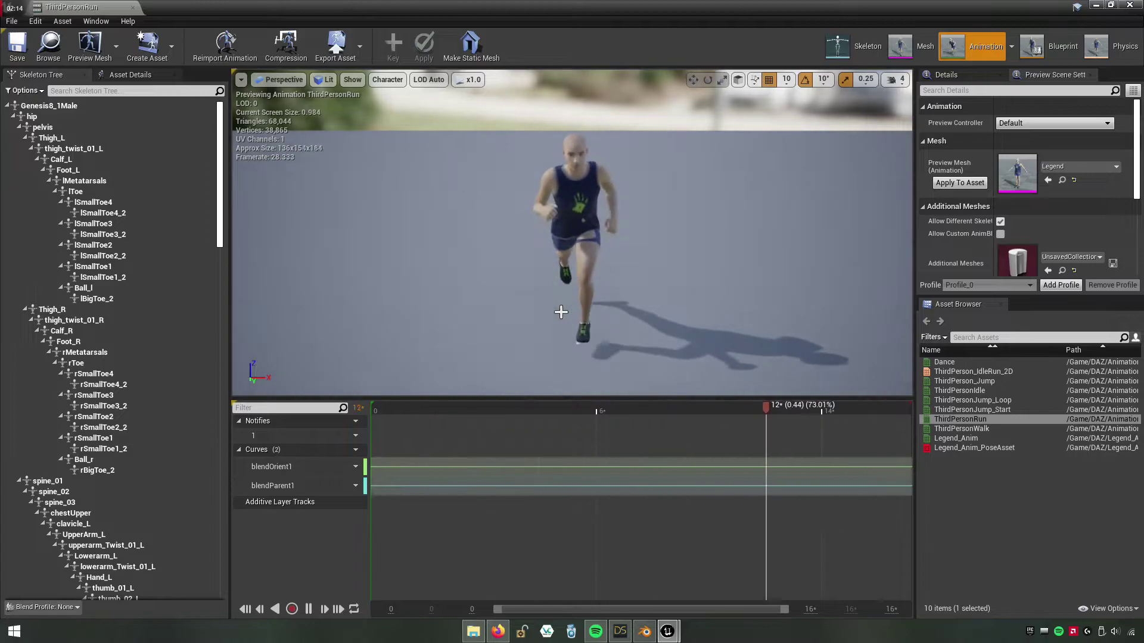
click(132, 6)
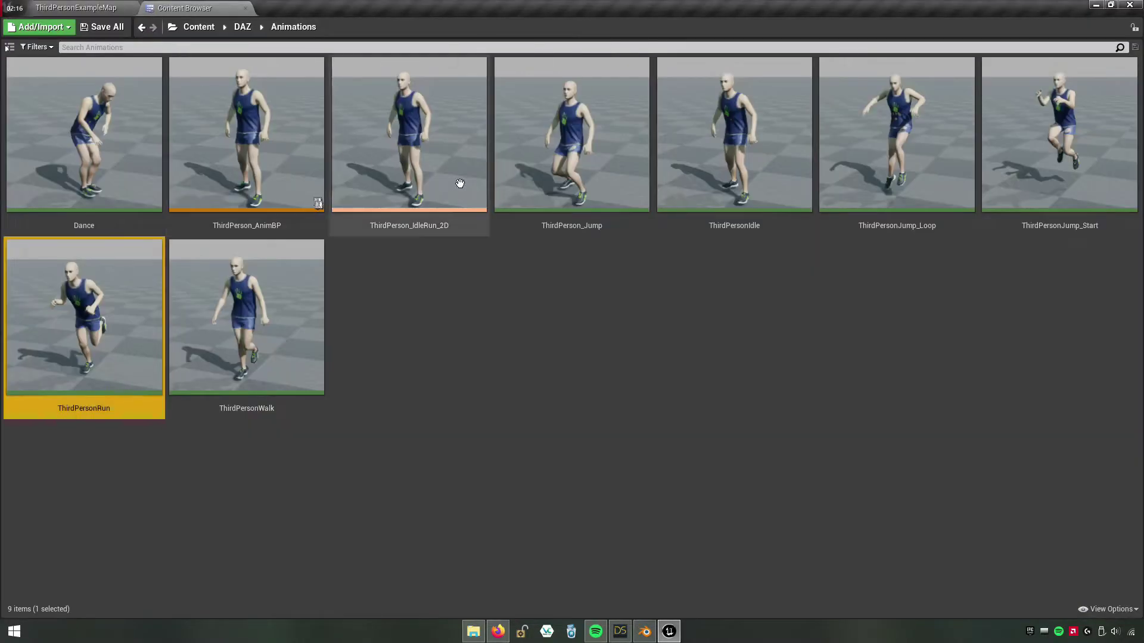
click(1041, 184)
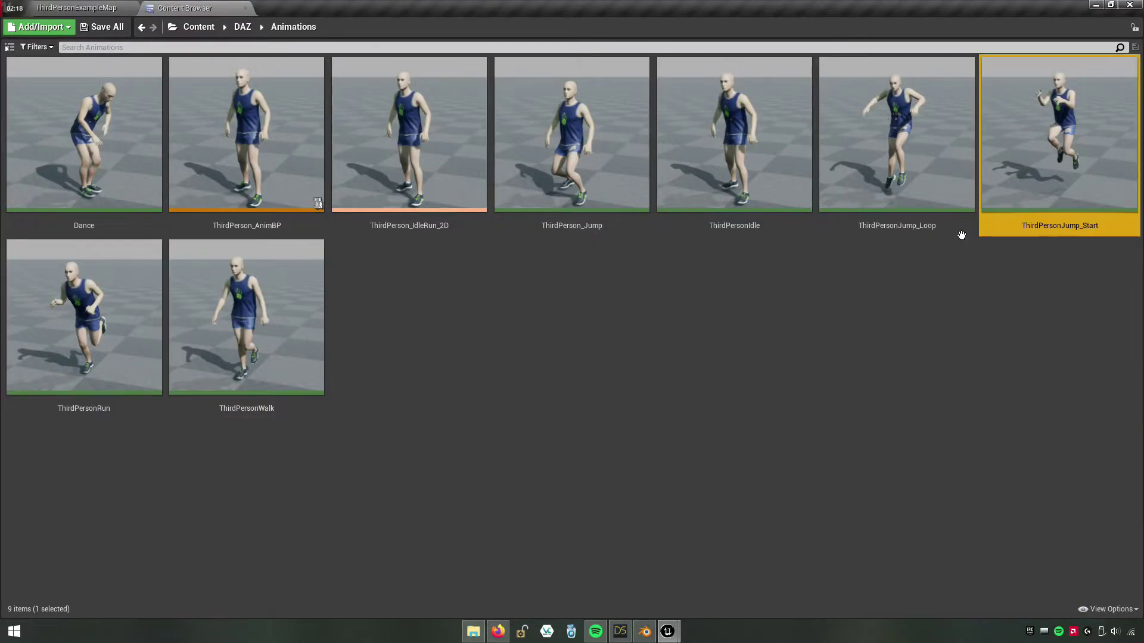
key(Return)
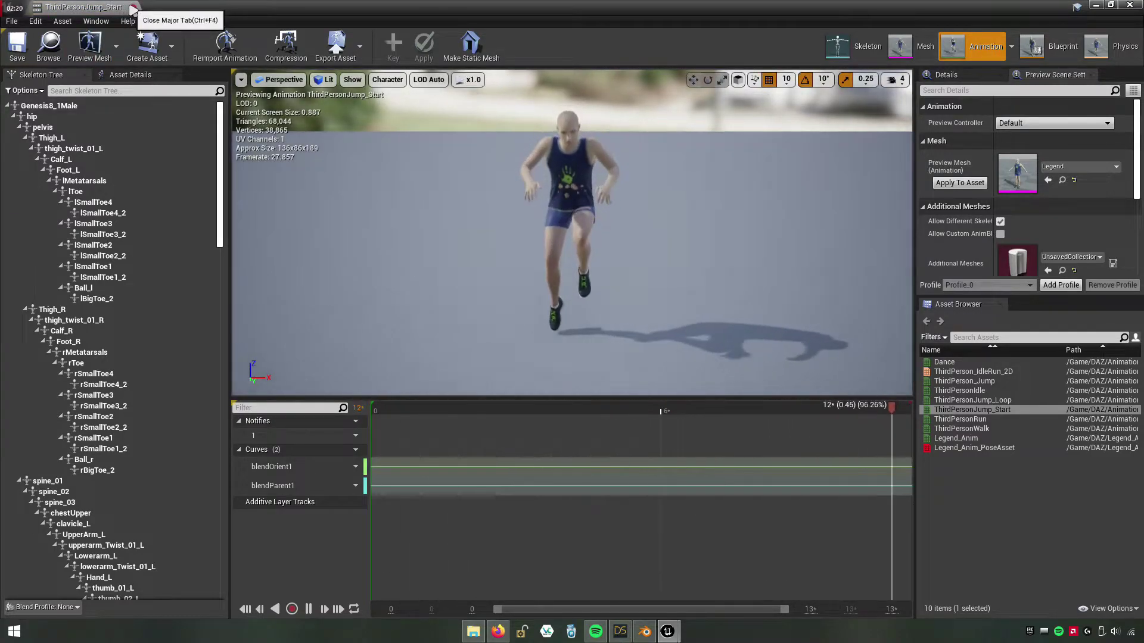
click(132, 7)
Return to DAZ, reopen the Animations folder and select ThirdPerson_AnimBP.
click(242, 27)
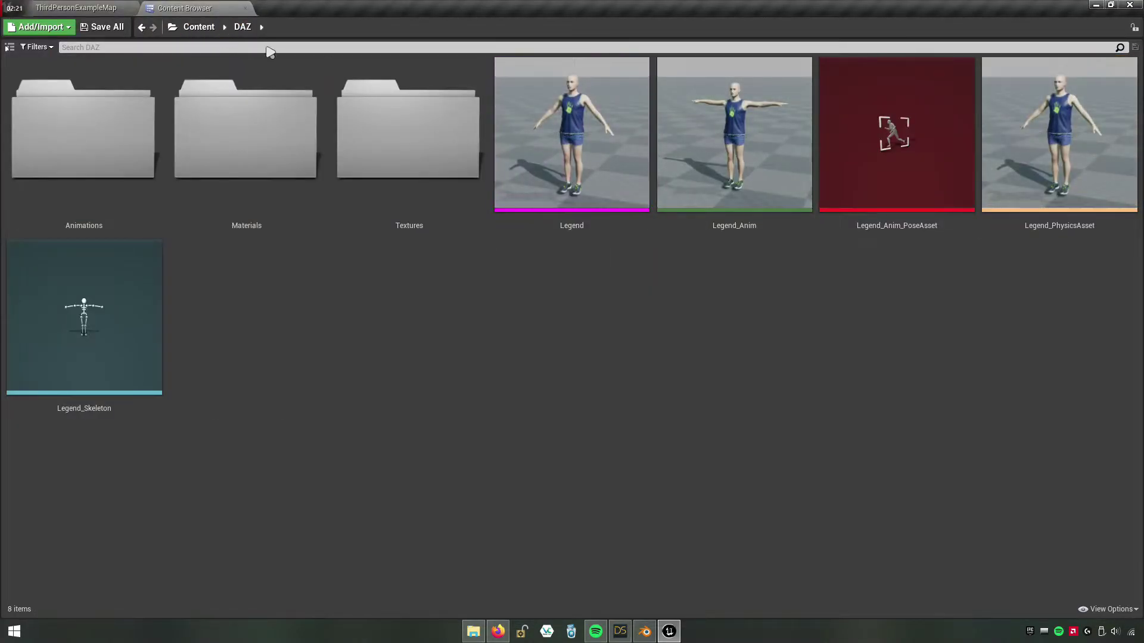
click(104, 203)
double_click(103, 202)
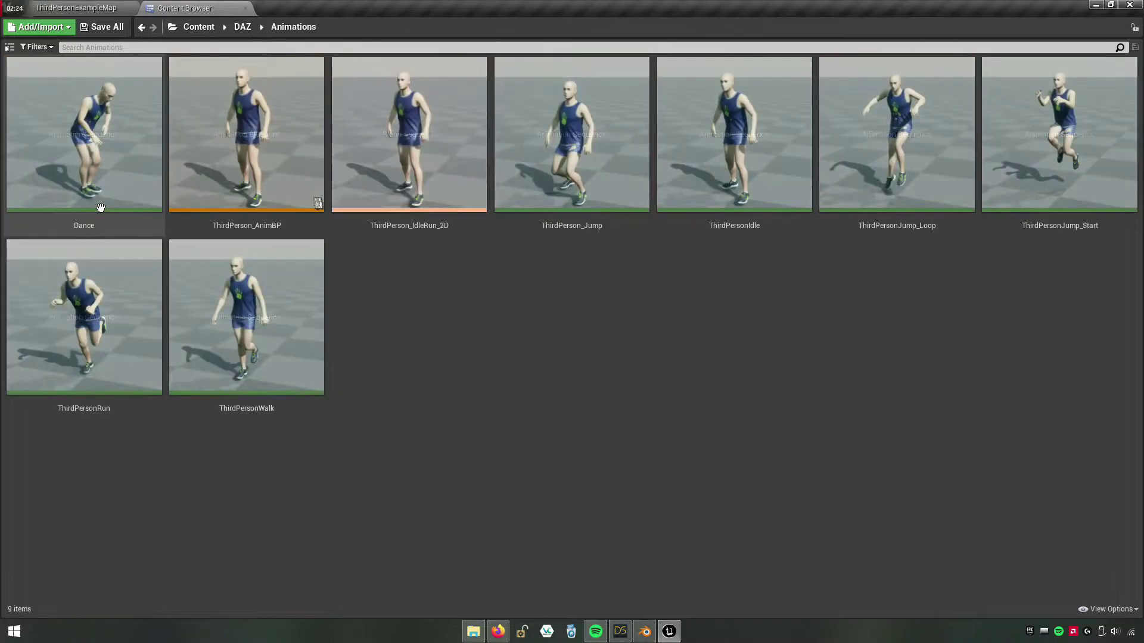
click(264, 220)
Rename ThirdPerson_AnimBP to Legend_AnimBP and ThirdPerson_IdleRun_2D to Legend_IdleRun2D.
right_click(268, 202)
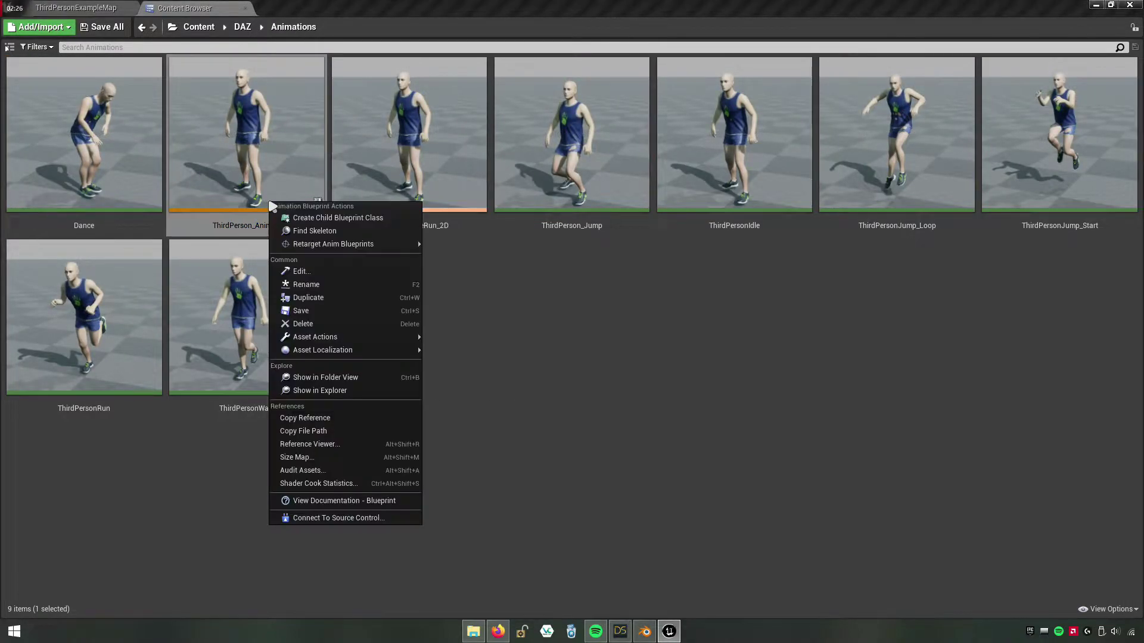
click(321, 286)
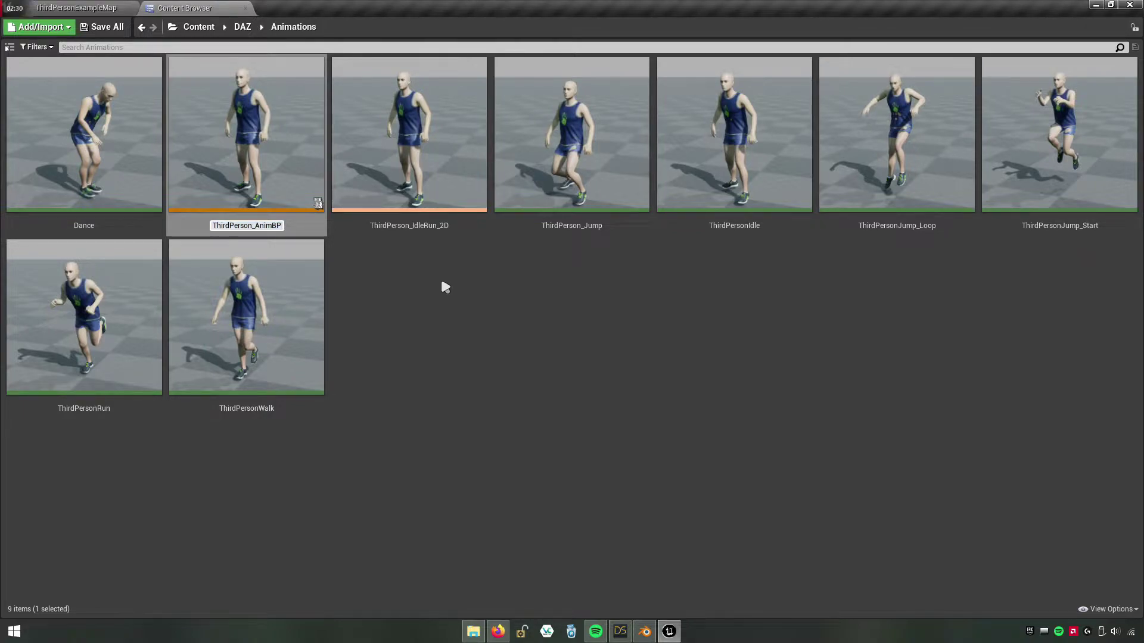
key(shift+Left)
key(shift+Left)
key(shift+Left)
text(Legend)
key(Return)
click(429, 219)
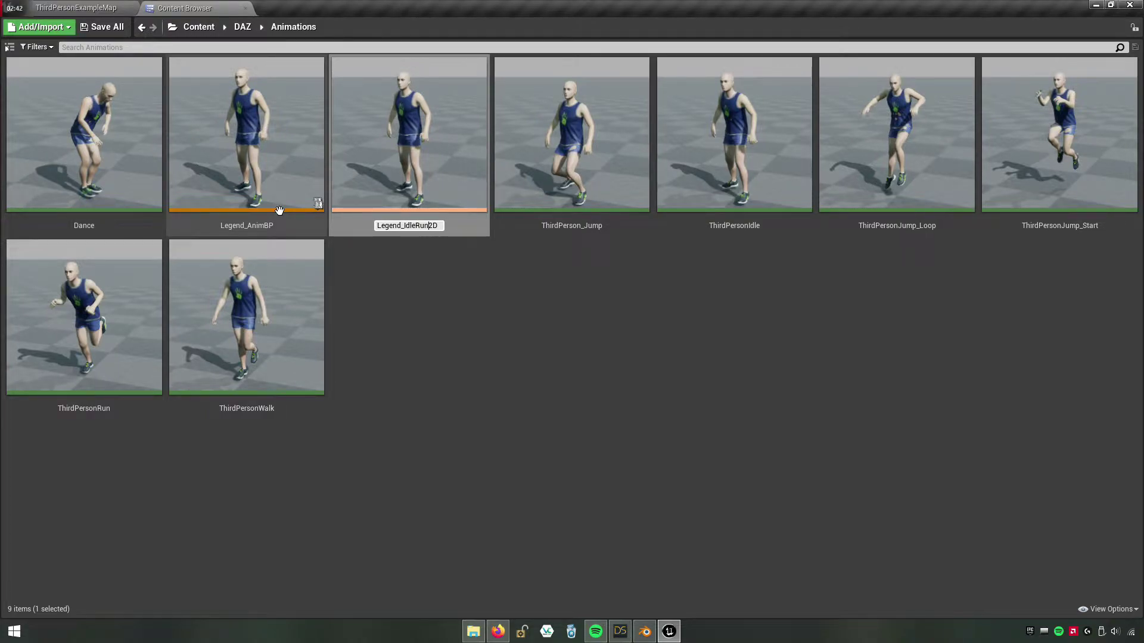
click(243, 33)
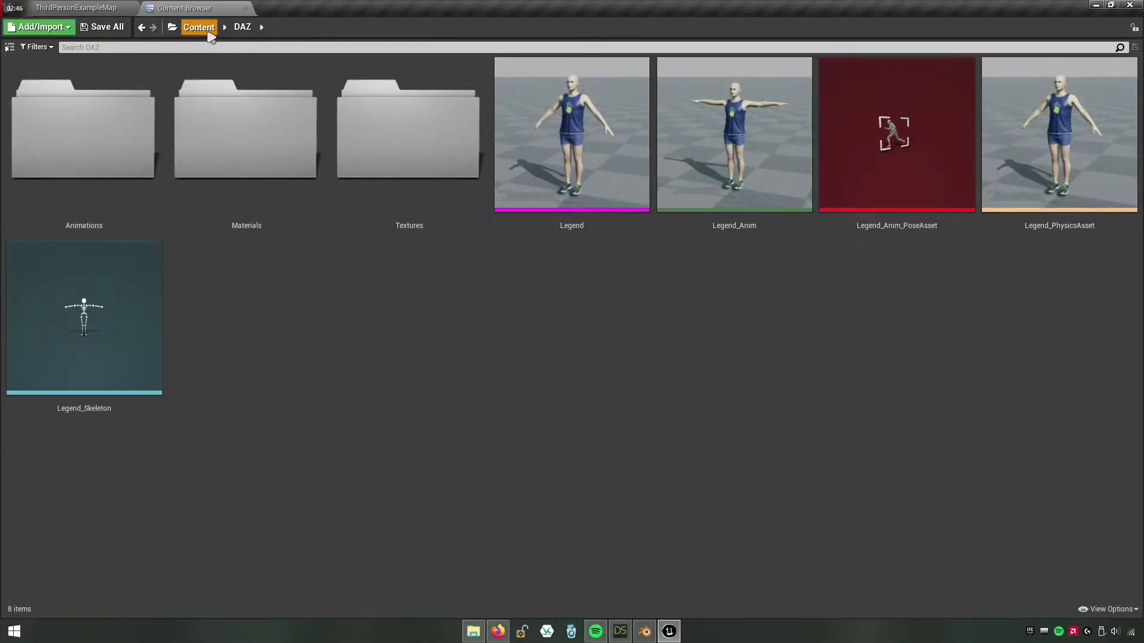
Open the ThirdPersonCharacter blueprint from ThirdPersonBP/Blueprints.
click(199, 28)
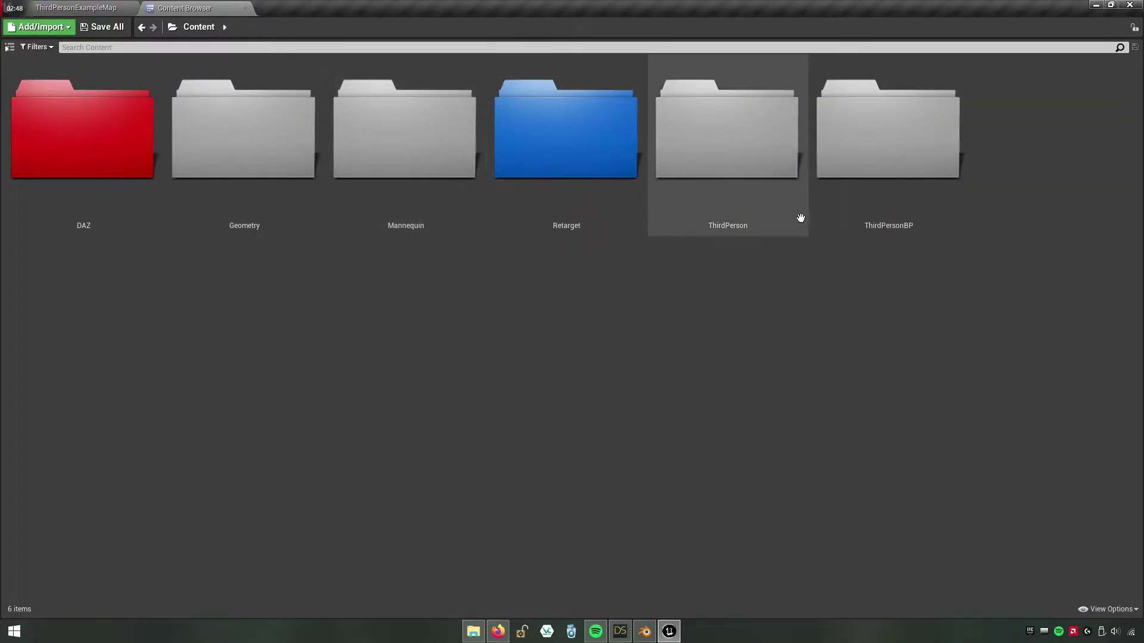
click(908, 231)
double_click(911, 226)
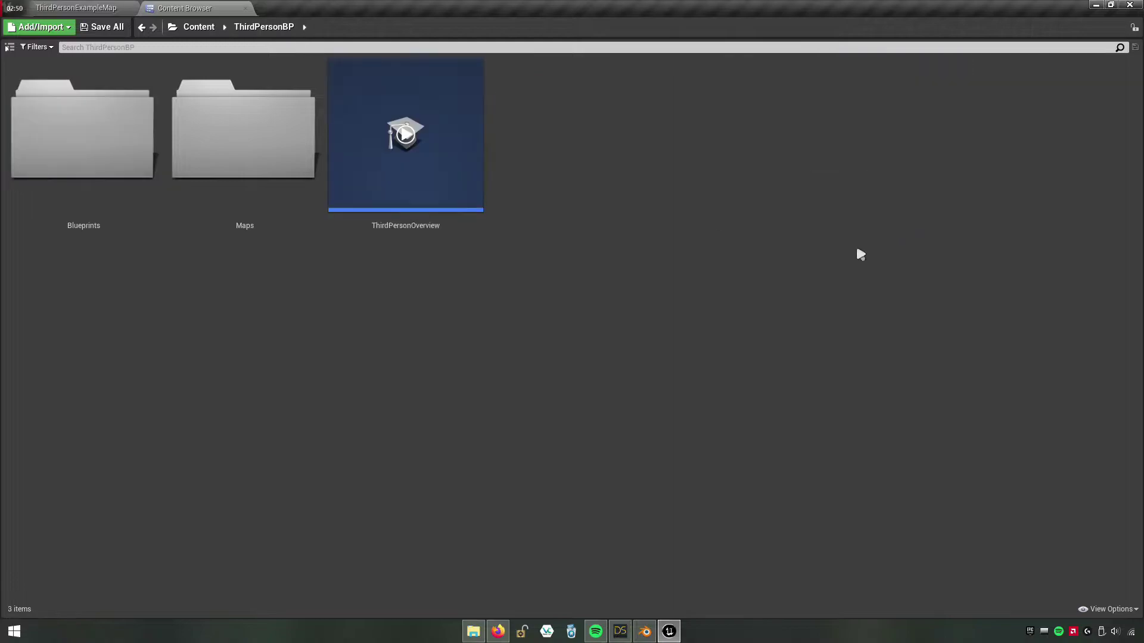
double_click(131, 189)
double_click(113, 213)
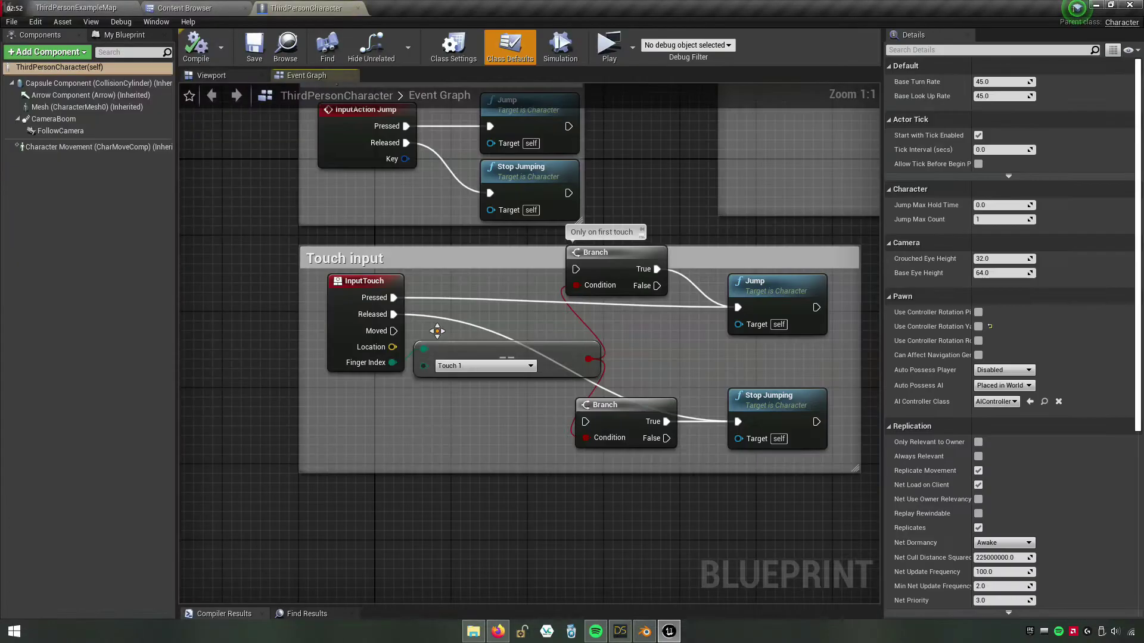
Set the Mesh component's Skeletal Mesh to Legend.
click(95, 111)
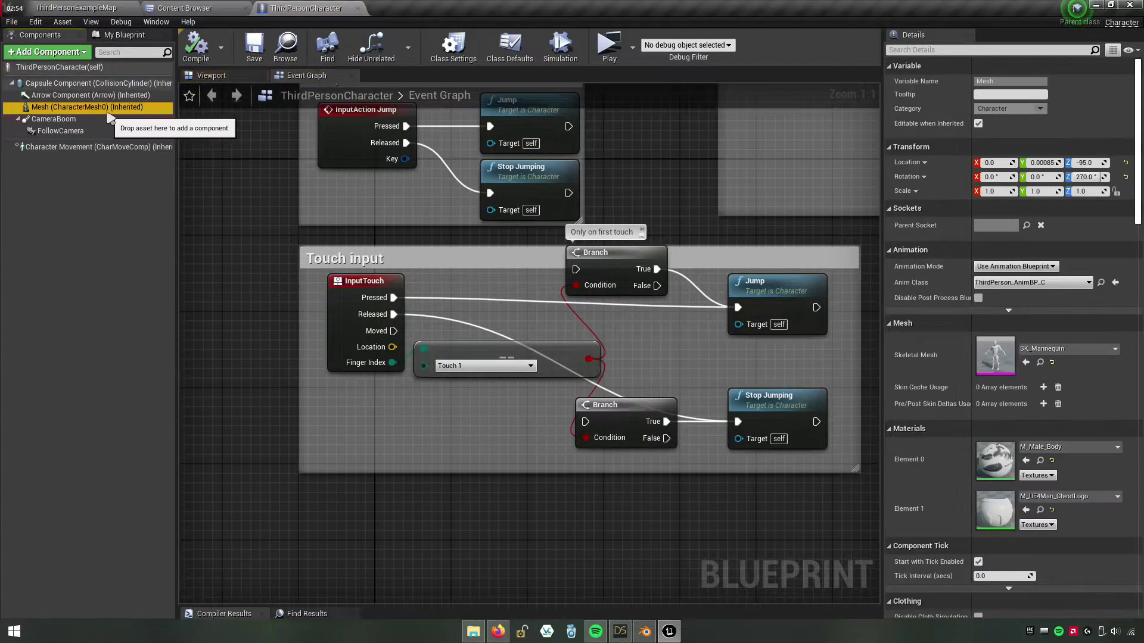
click(1060, 350)
text(legend)
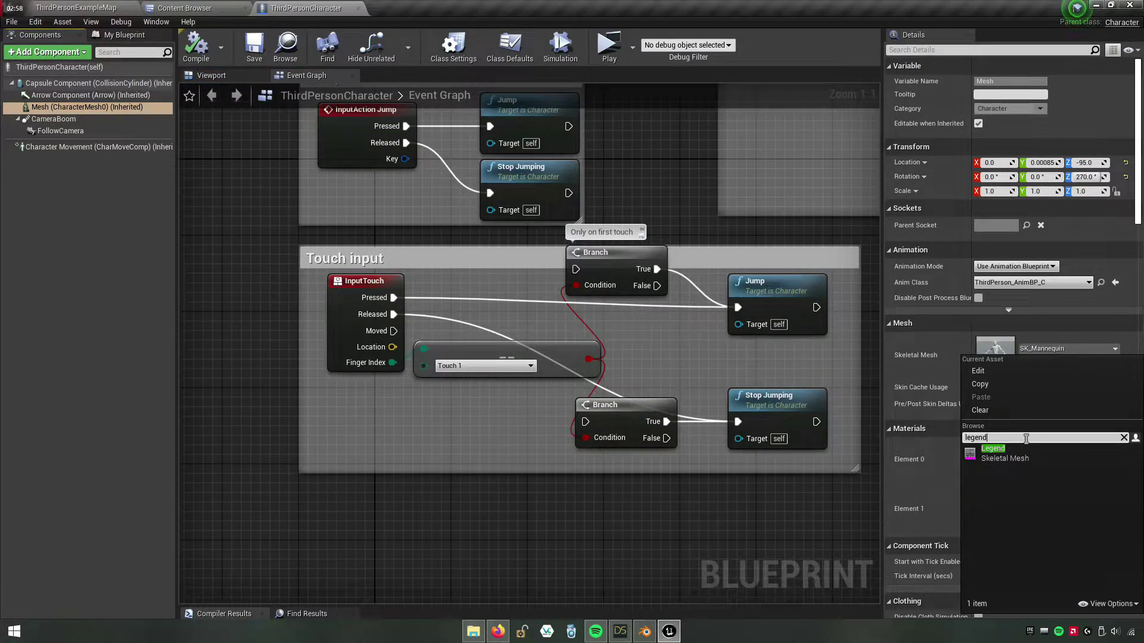
key(Return)
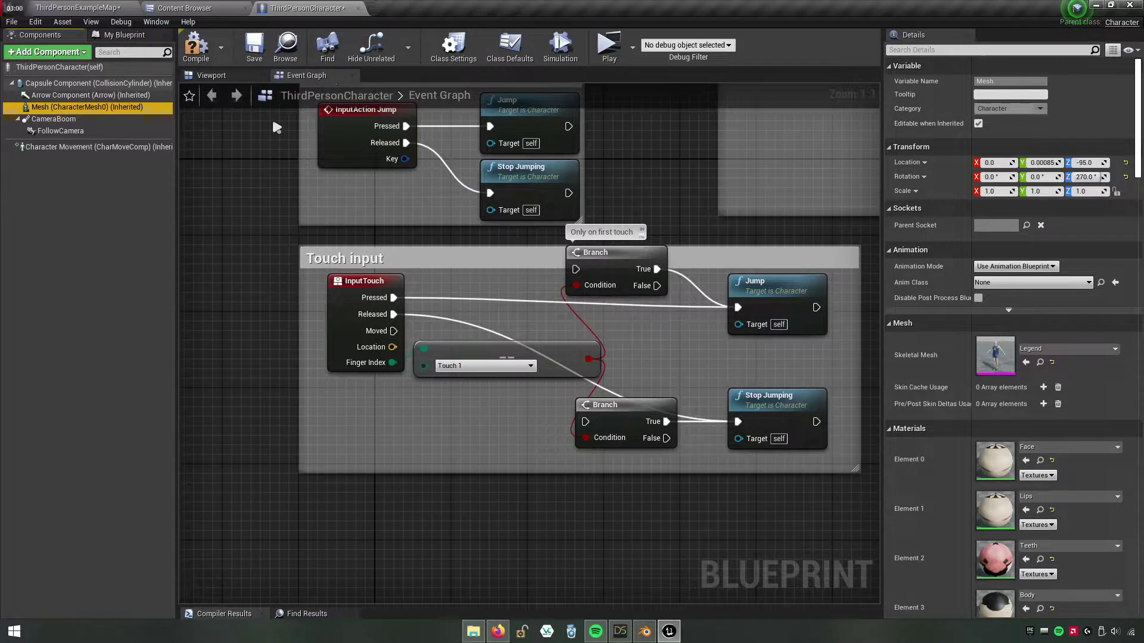
click(214, 76)
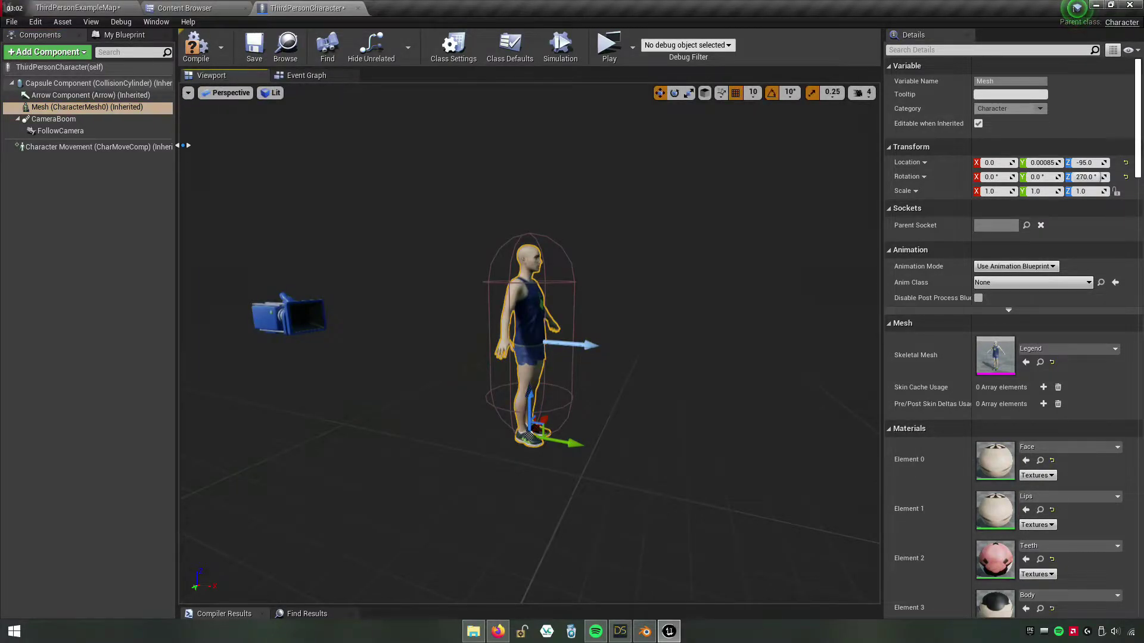
Set the Mesh's Anim Class to Legend_AnimBP and compile the blueprint.
click(90, 107)
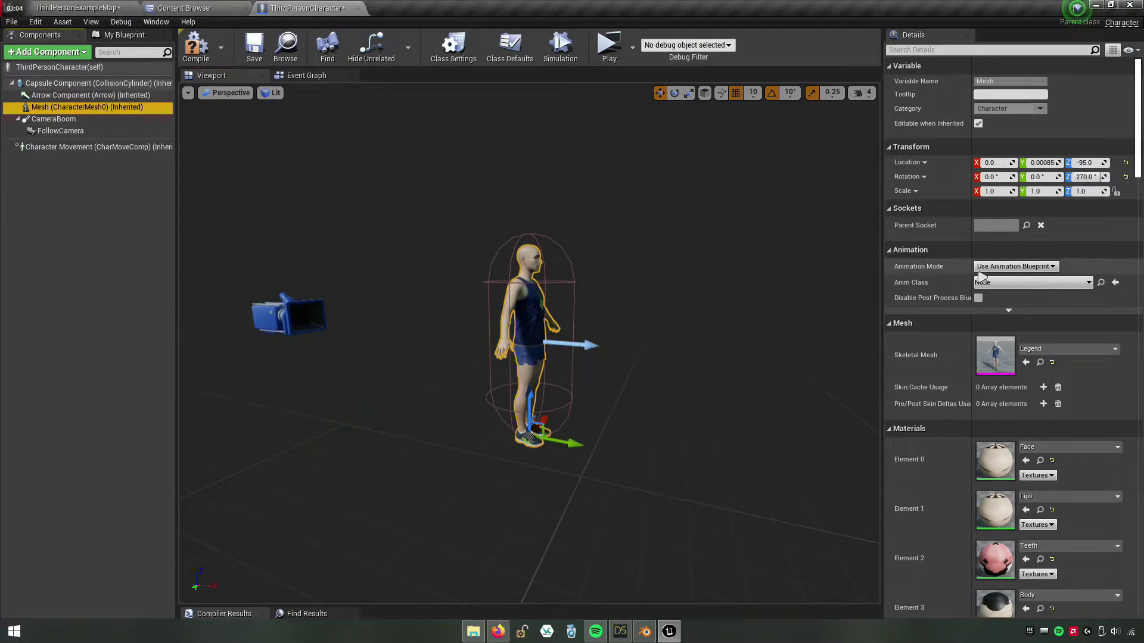
click(1019, 284)
text(legend)
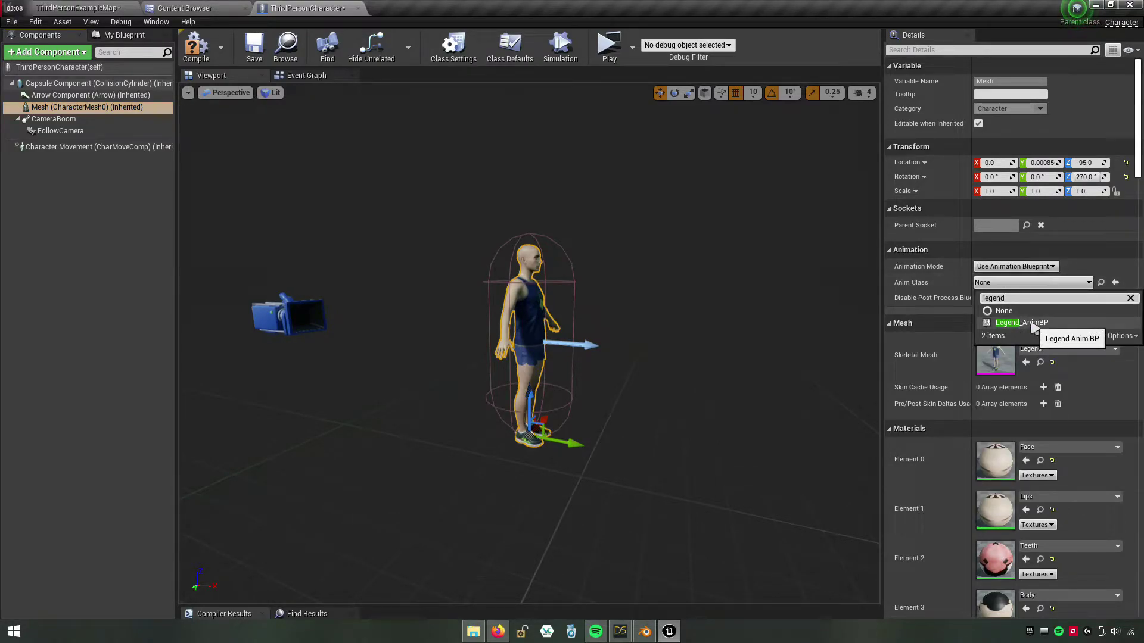
click(1032, 324)
click(198, 52)
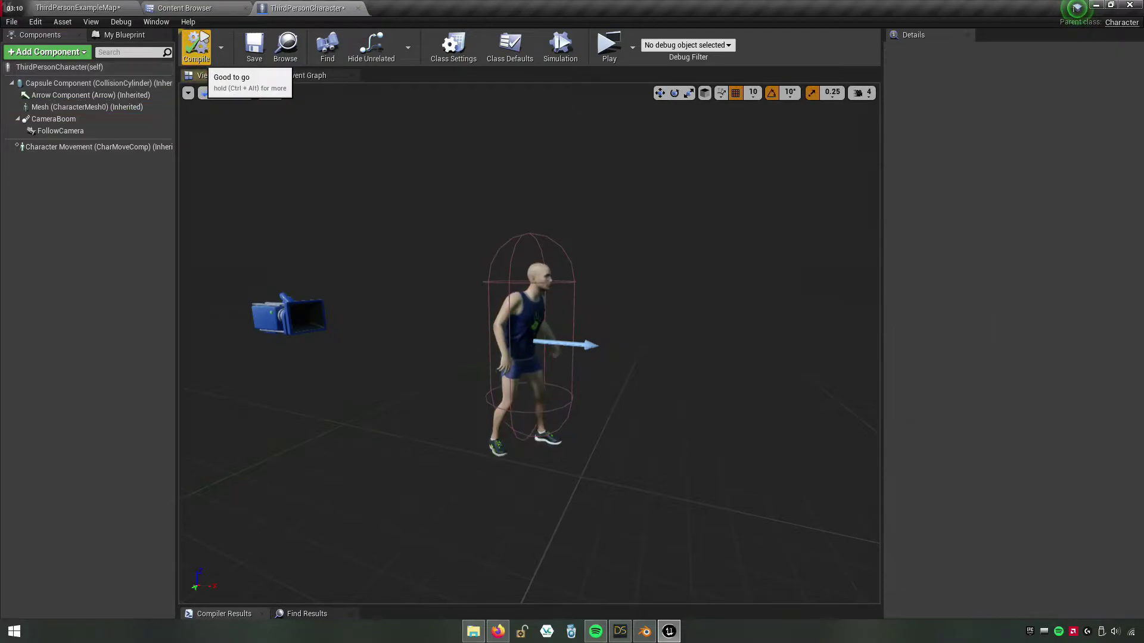
click(210, 7)
Save the modified ThirdPersonCharacter and map with Save All.
click(197, 27)
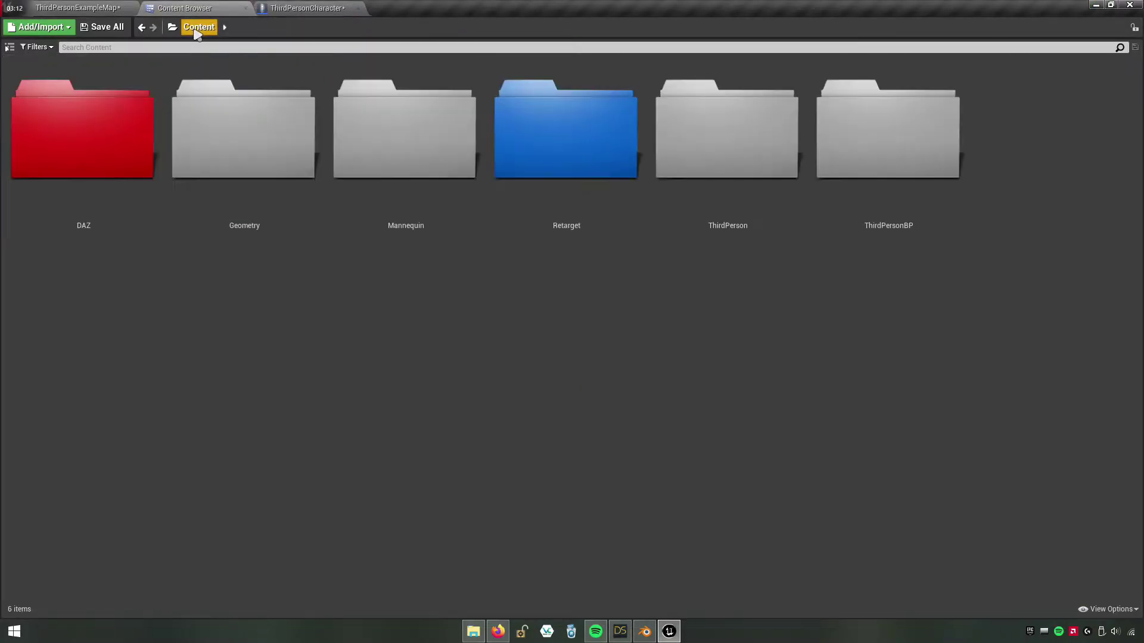
click(121, 34)
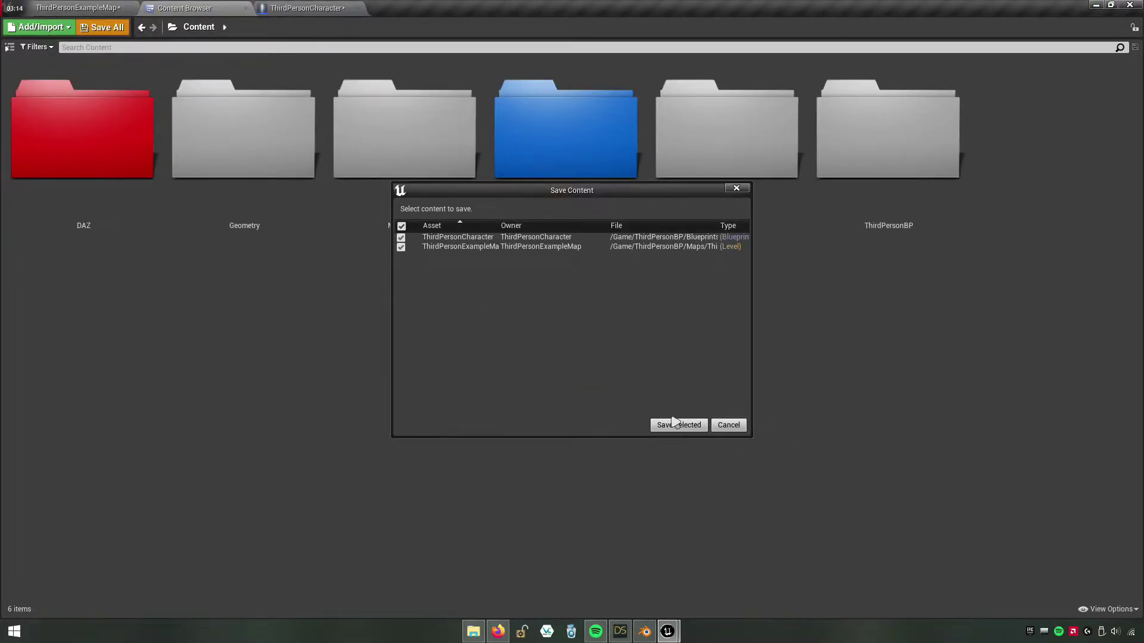
click(678, 425)
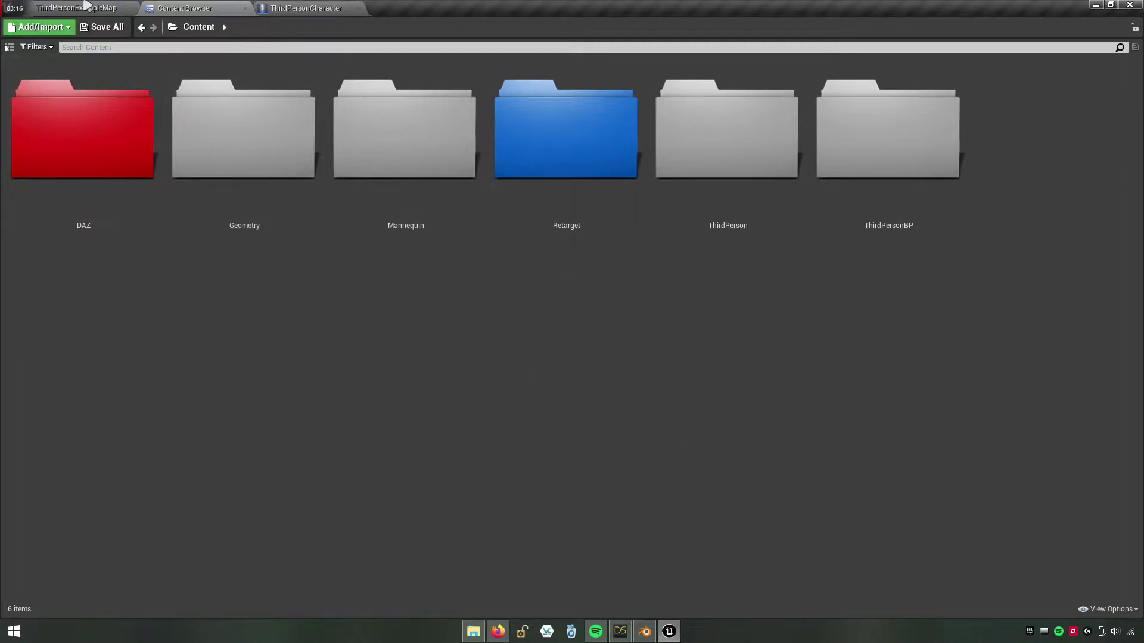
Play the level and run the Legend character around with W and S.
click(92, 7)
click(566, 48)
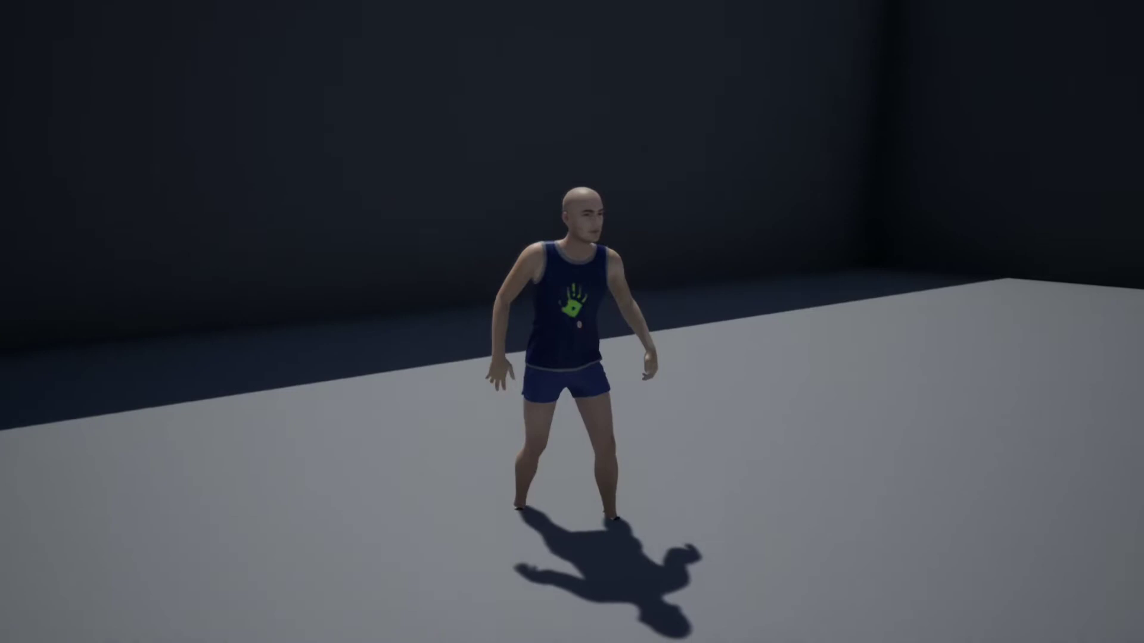
key(w)
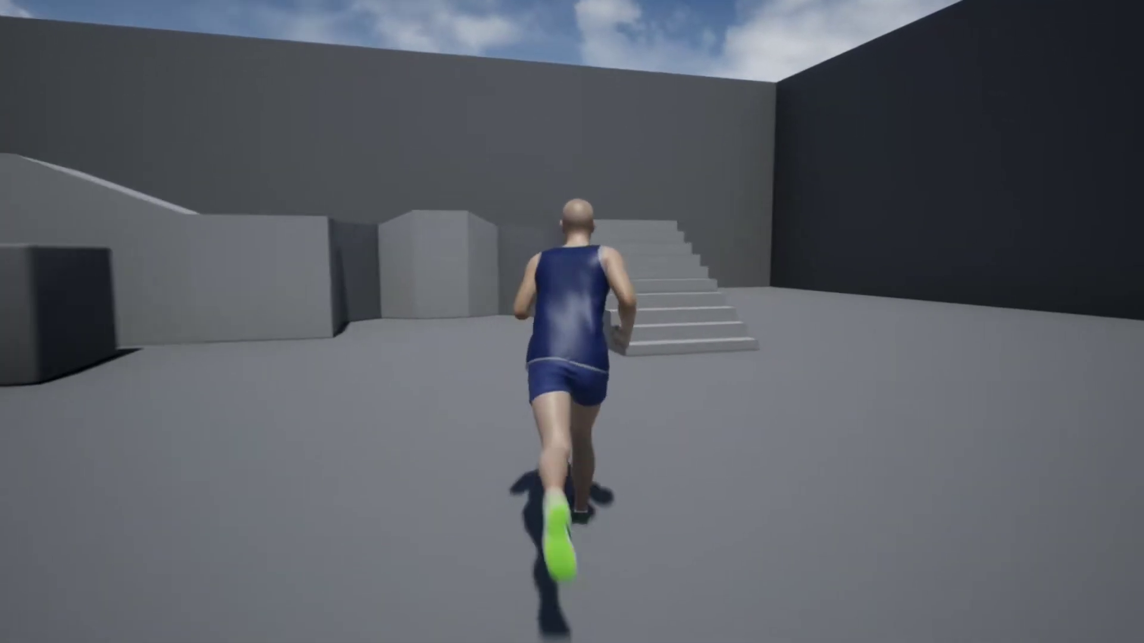
key(s)
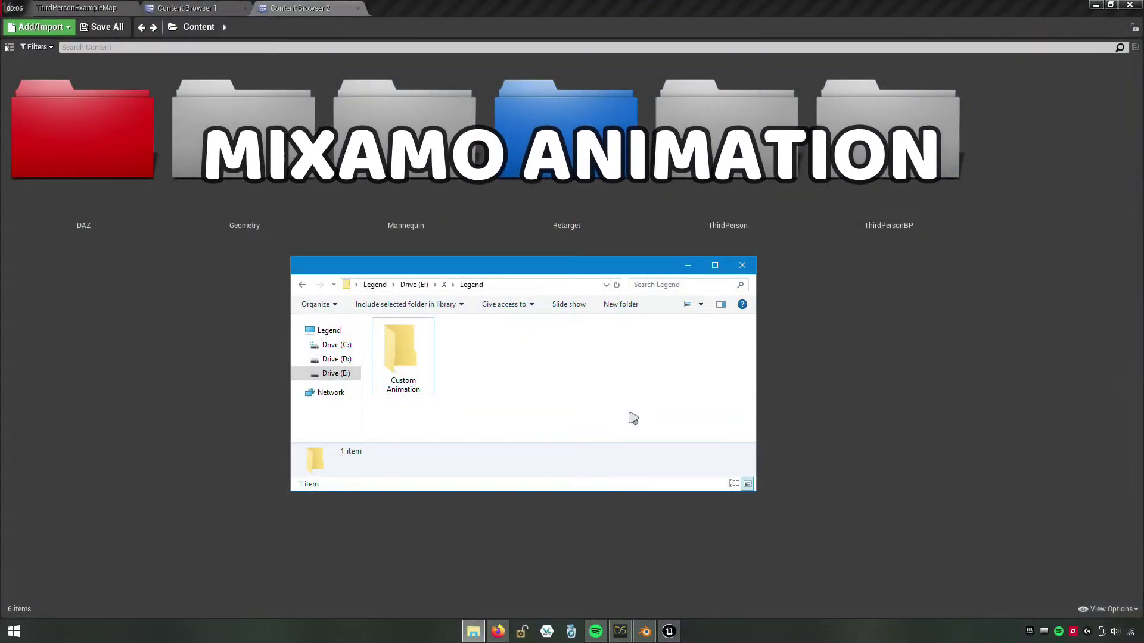
Select the four FBX files in Custom Animation and open Unreal's Retarget folder.
double_click(419, 372)
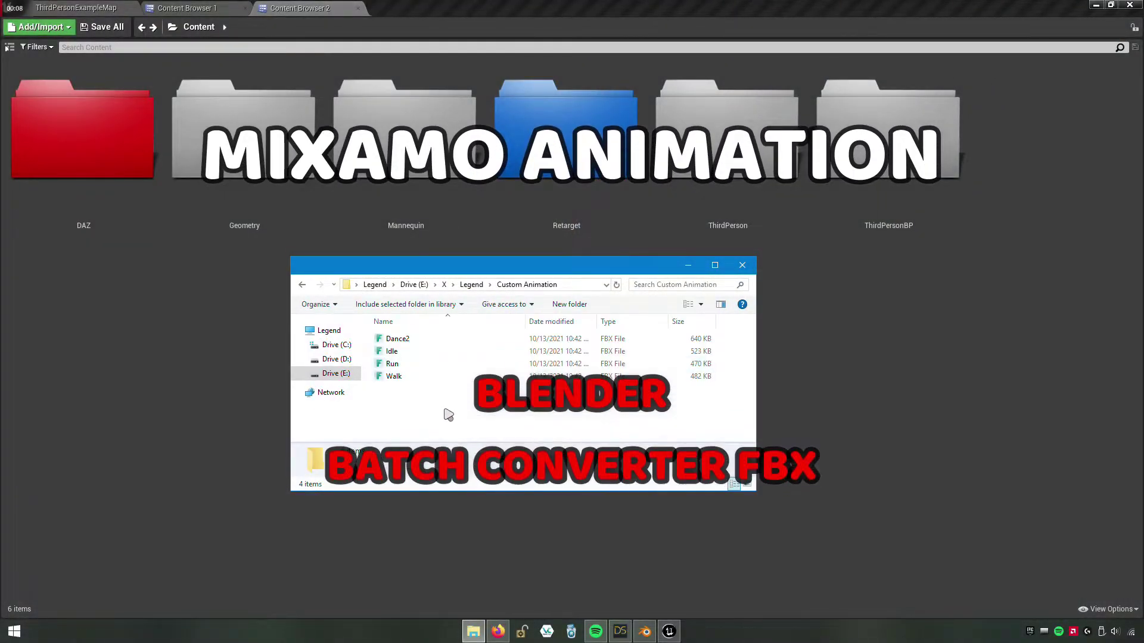
drag(446, 411, 442, 341)
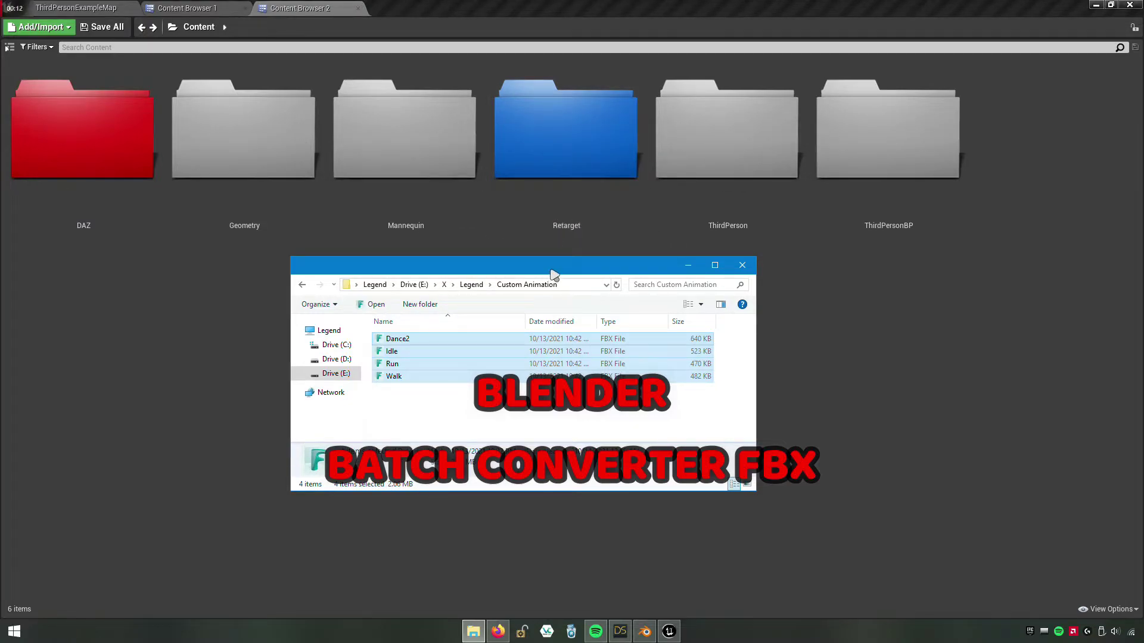
click(573, 189)
click(580, 229)
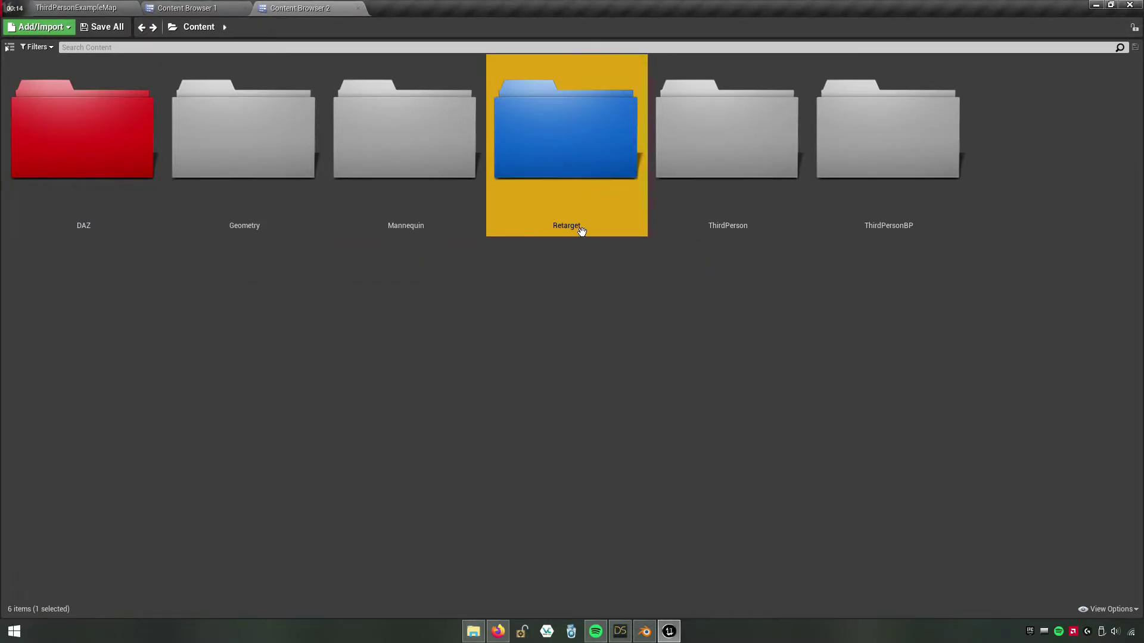
double_click(588, 225)
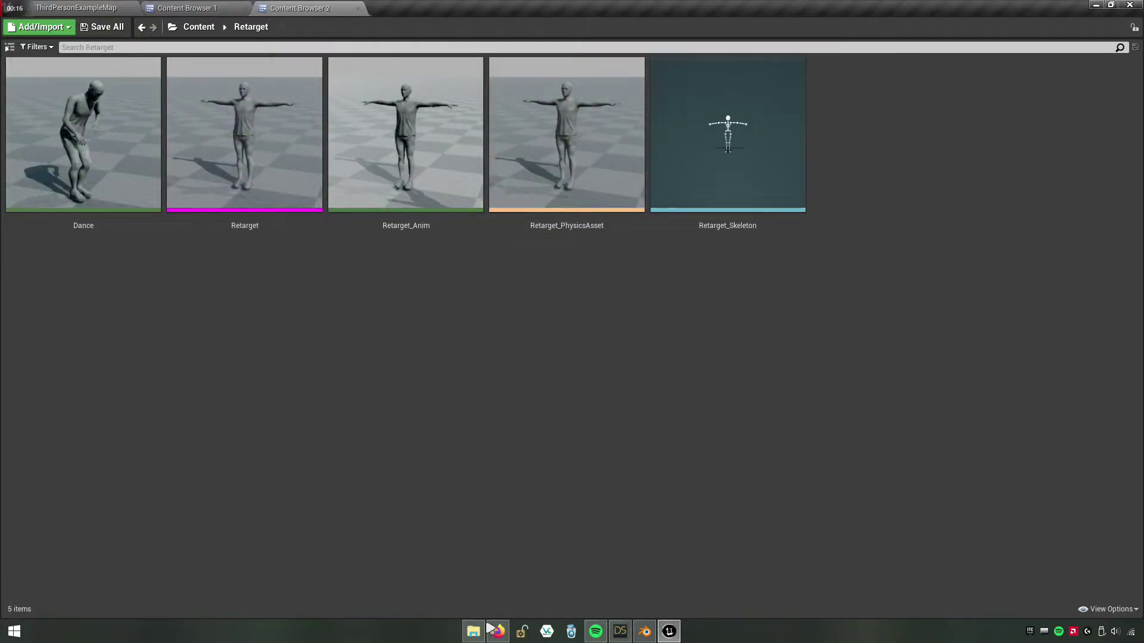
Import the four FBX animations into the Retarget folder with Import Mesh unchecked.
click(478, 635)
drag(338, 413, 664, 378)
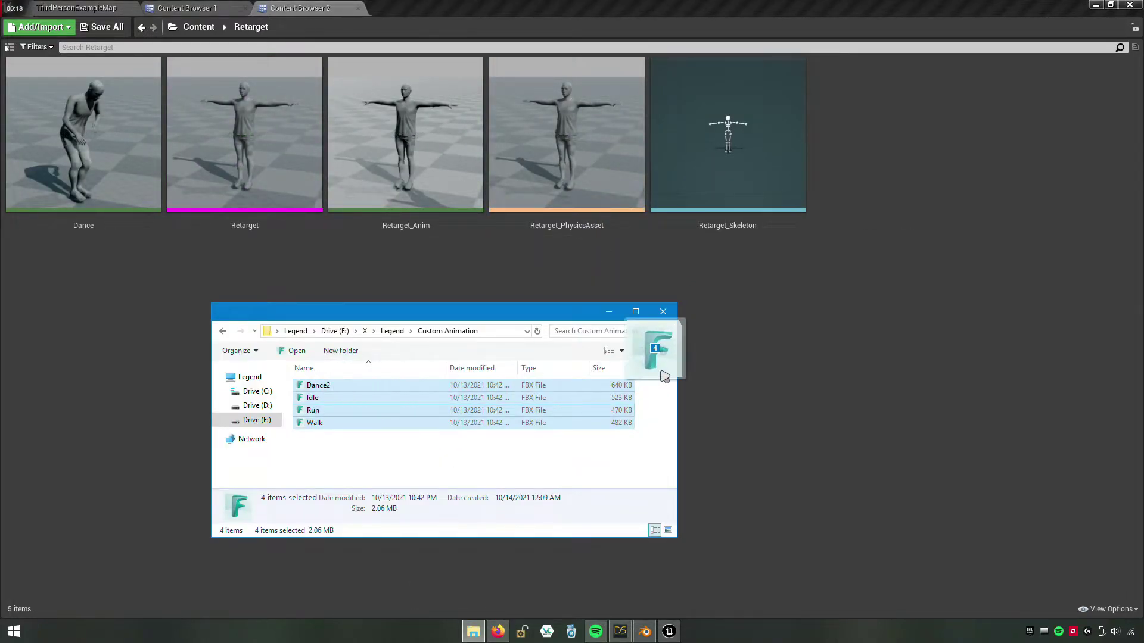
drag(791, 302, 790, 296)
drag(592, 89, 940, 68)
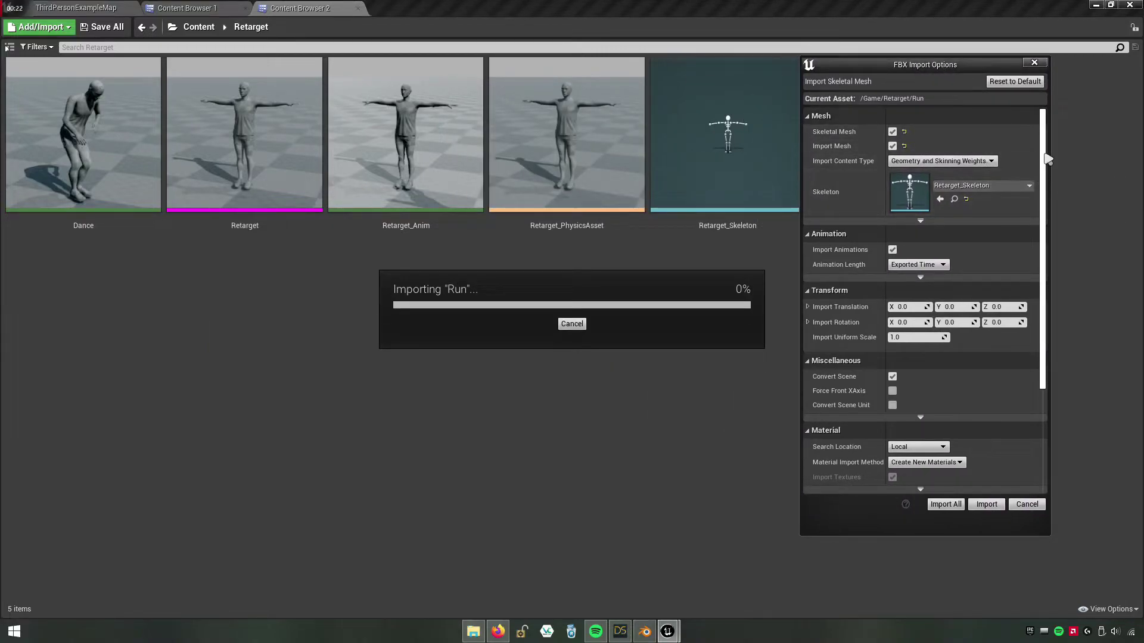
click(892, 147)
click(947, 504)
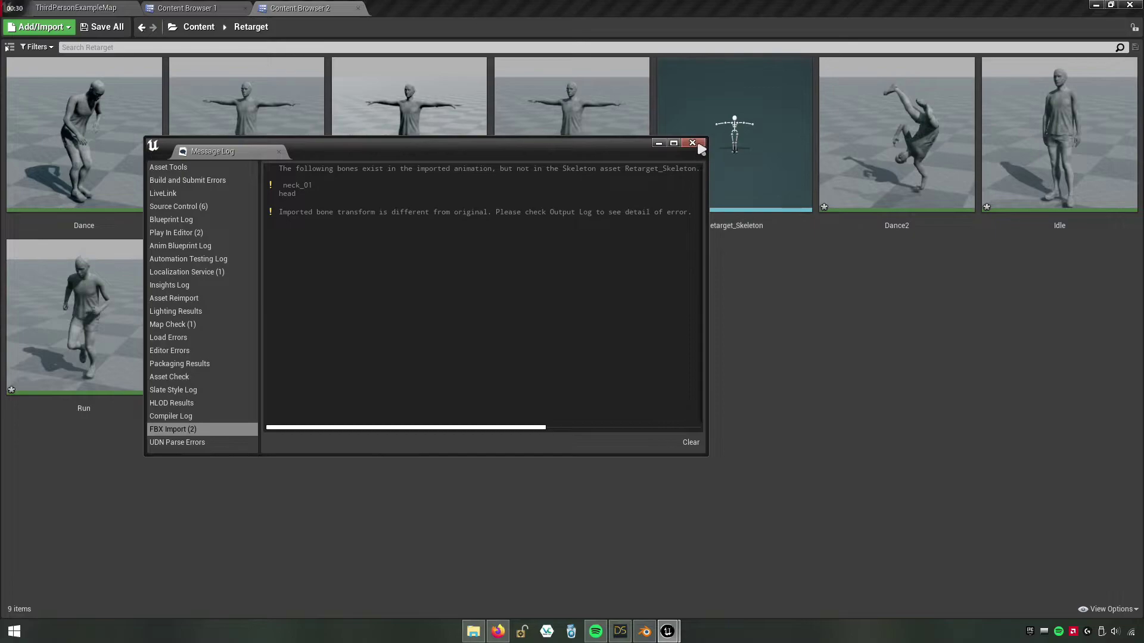
click(692, 143)
Save the imported Dance2, Idle, Run and Walk animations, then select Dance2 and Idle.
click(103, 27)
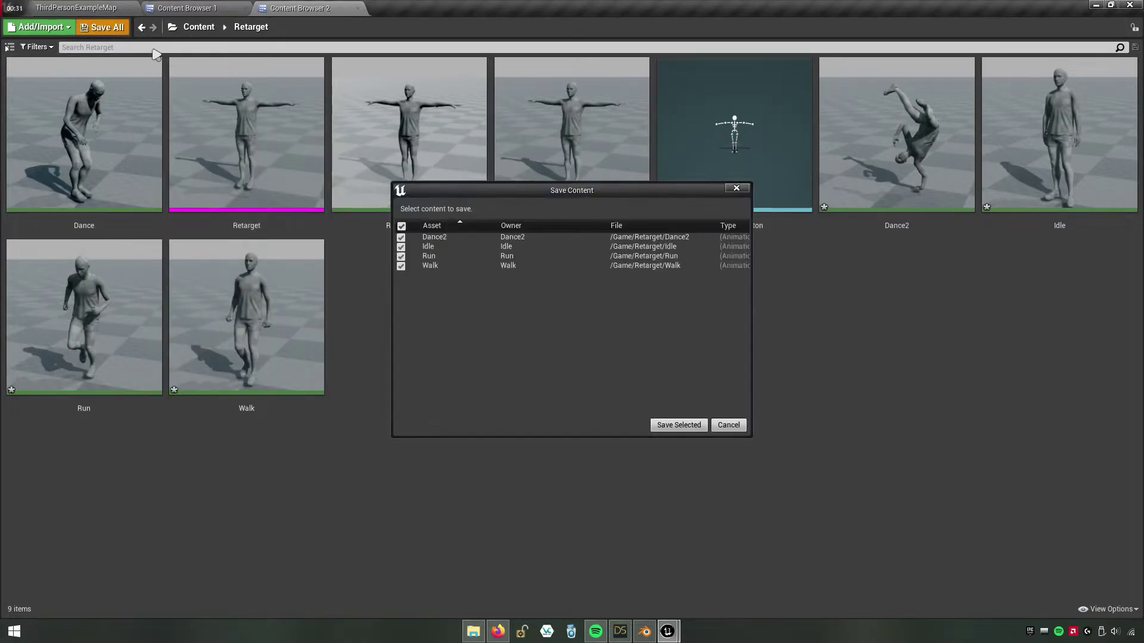
click(679, 426)
click(880, 212)
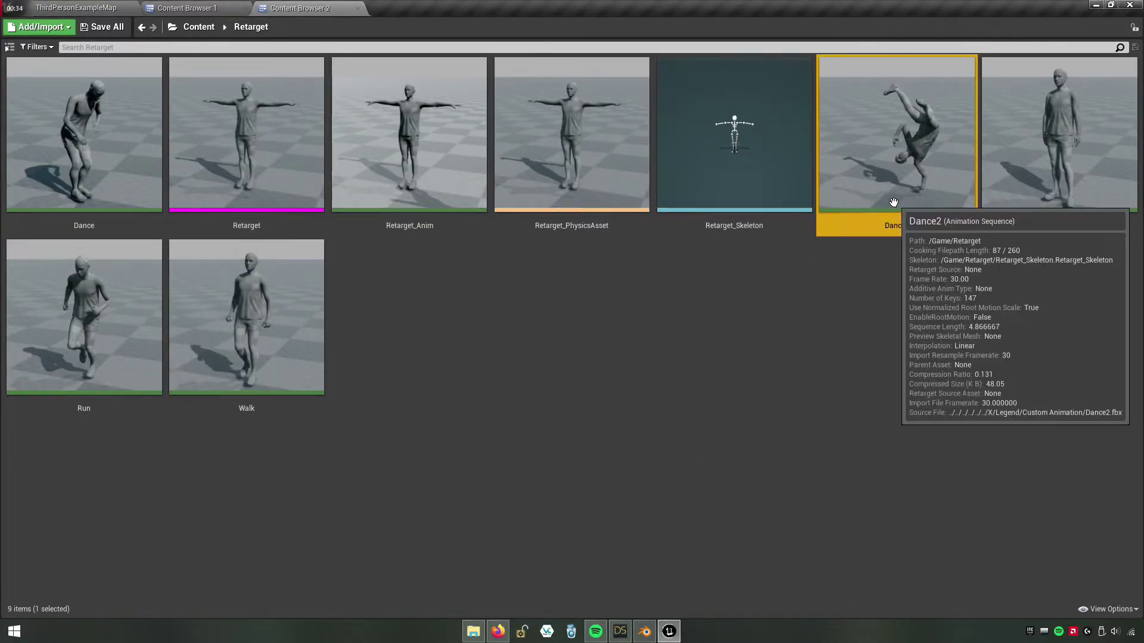
ctrl+click(1024, 185)
Add Run and Walk to the selection and retarget the animations to Legend_Skeleton.
ctrl+click(117, 349)
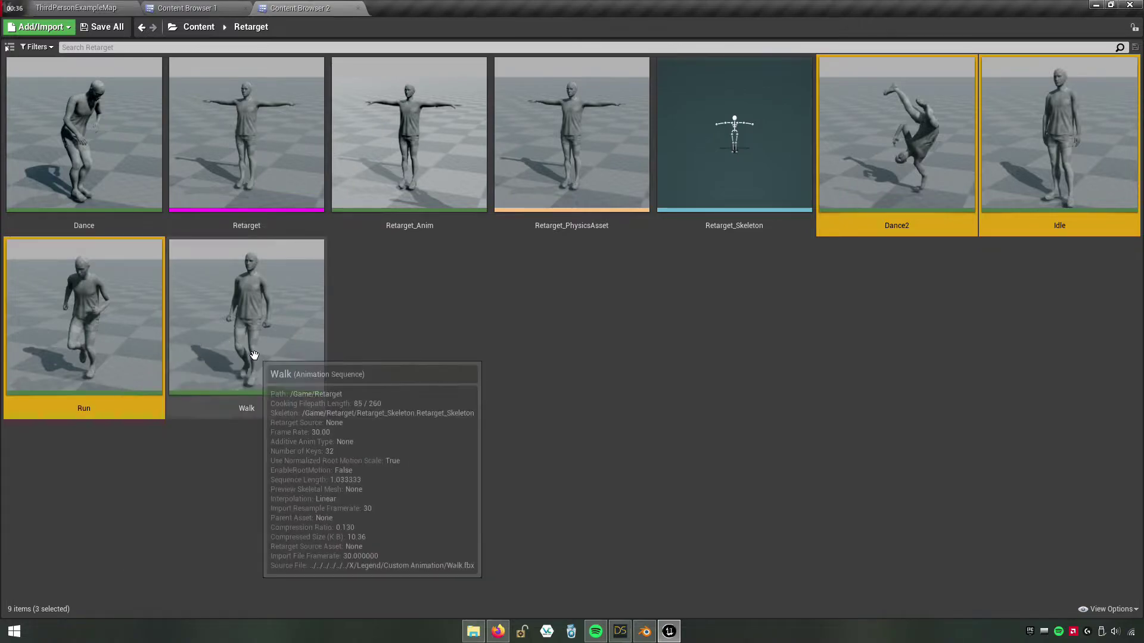
ctrl+click(262, 334)
right_click(267, 327)
mouse_move(363, 289)
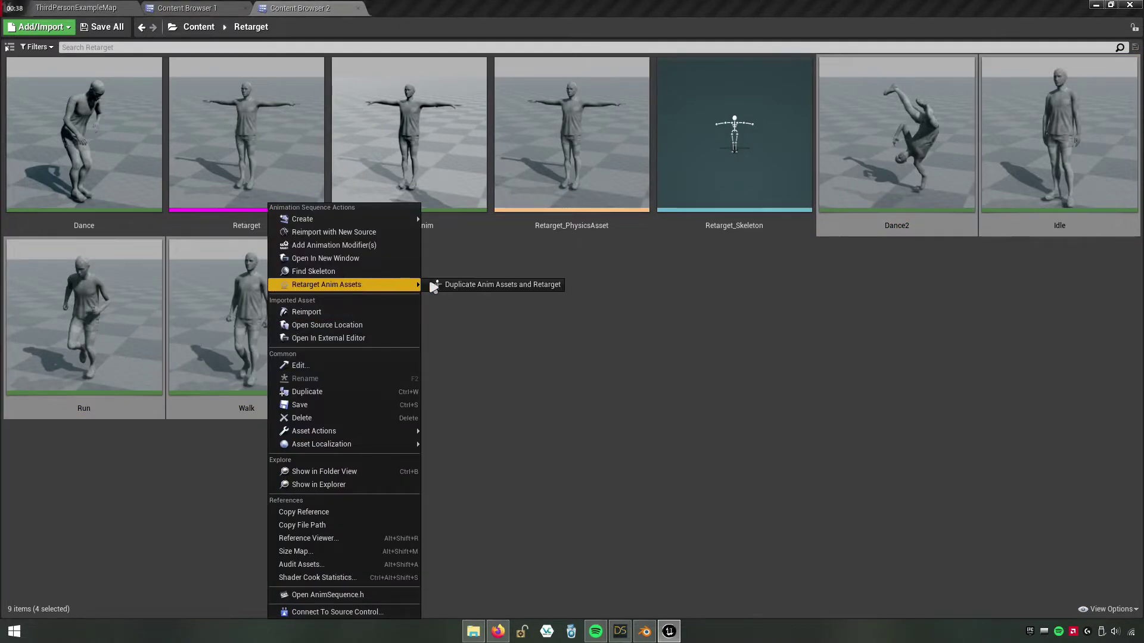
click(488, 285)
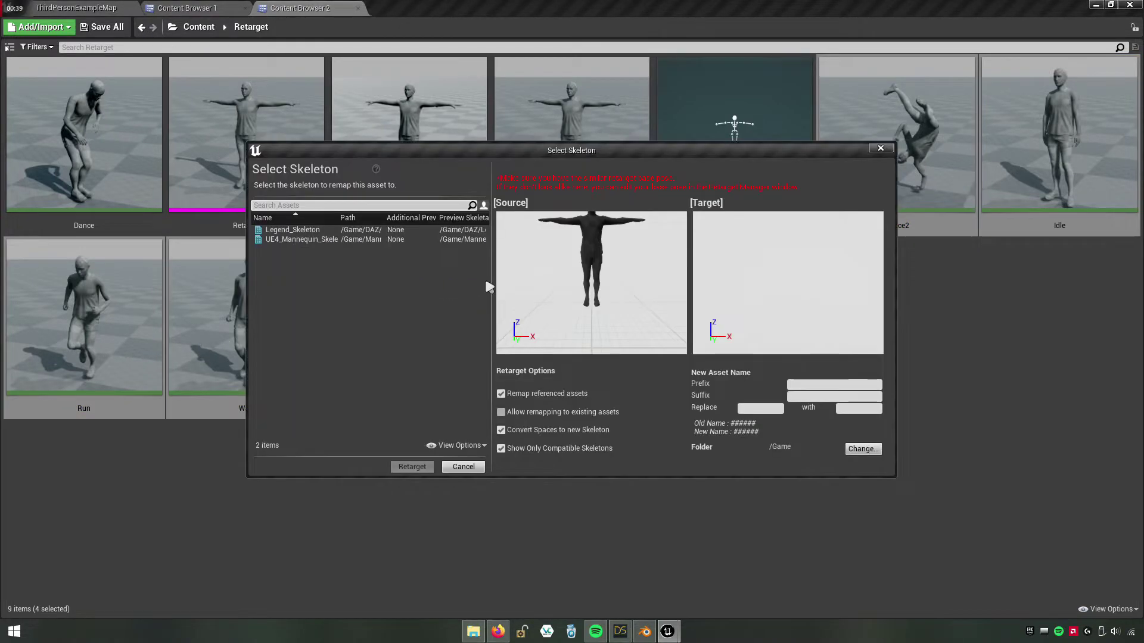
click(292, 229)
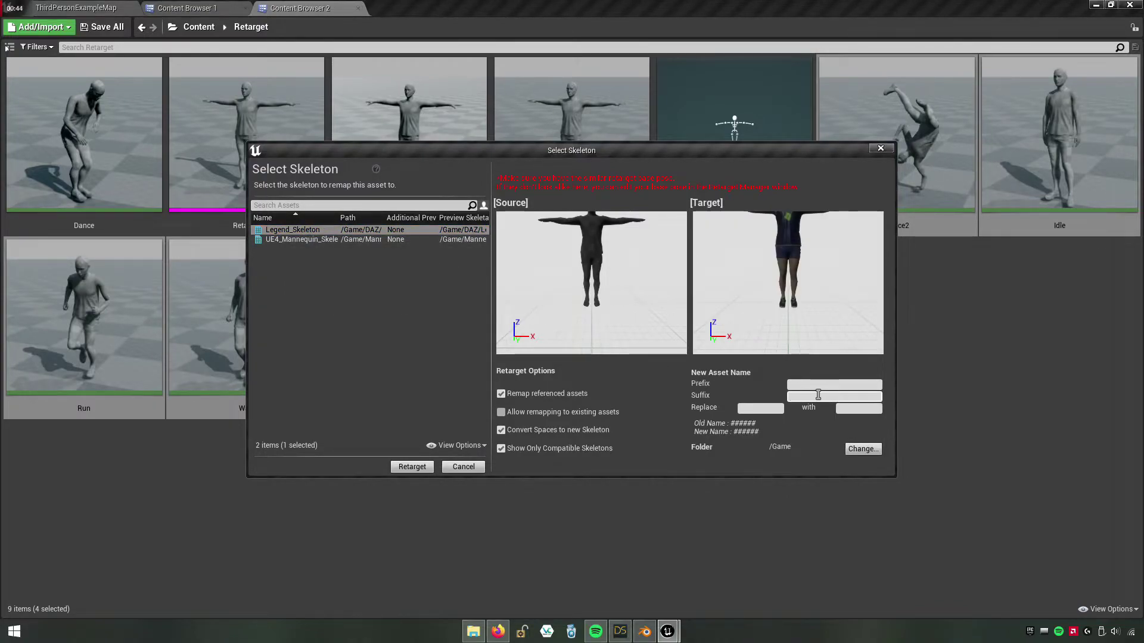
Save the retargeted copies to the DAZ/Animations folder and run the retarget.
click(849, 448)
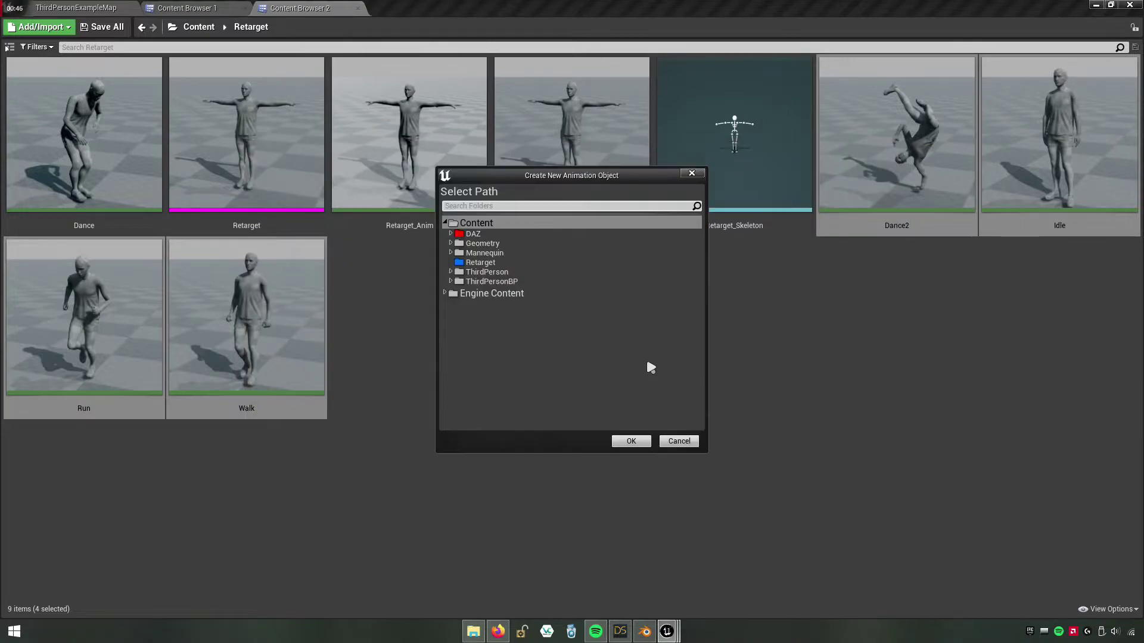
click(483, 235)
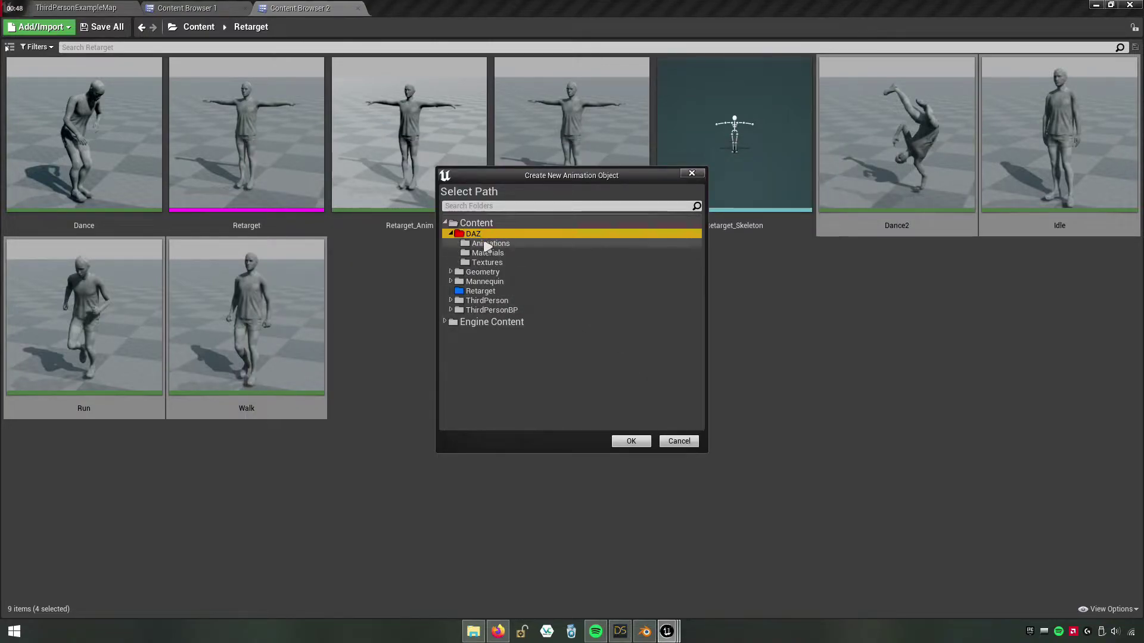
click(490, 244)
click(626, 441)
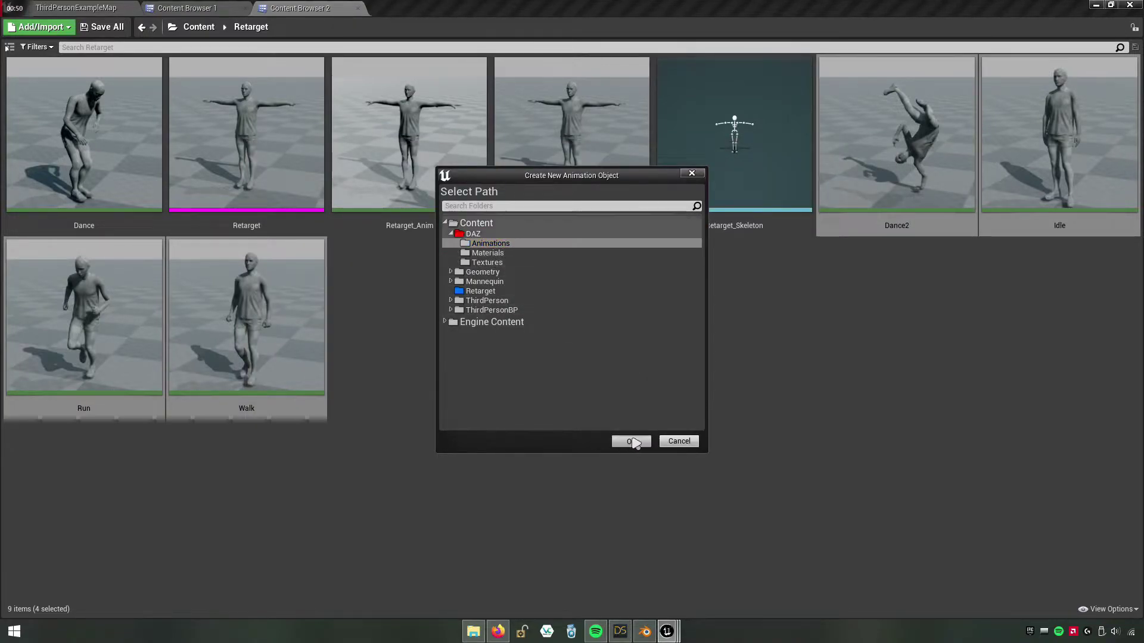
click(422, 469)
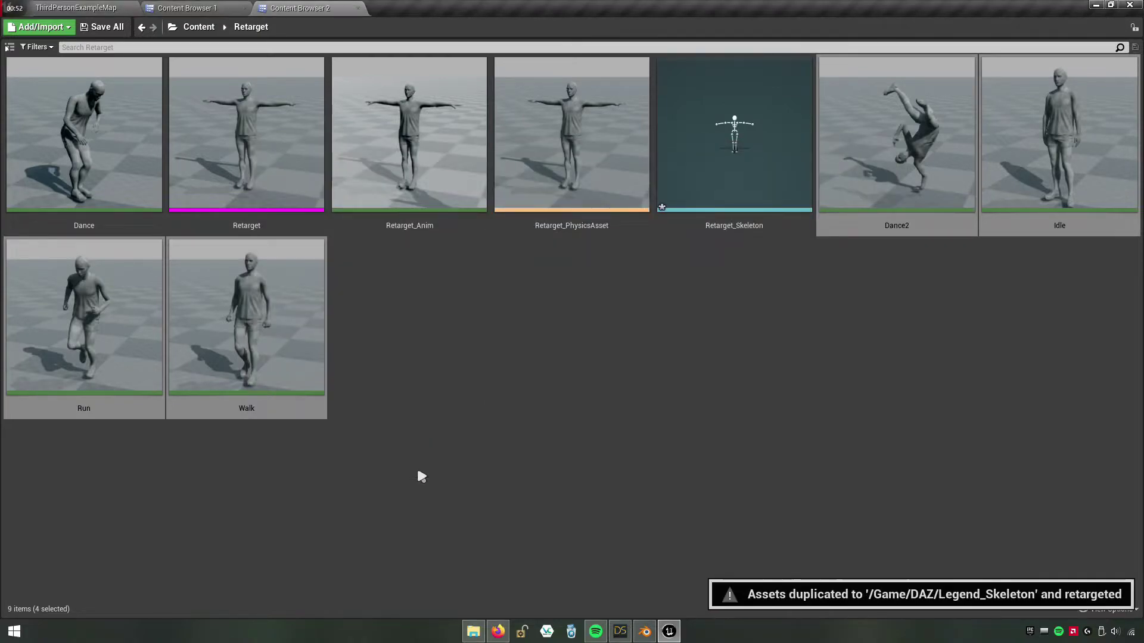
click(201, 28)
Open Content/DAZ/Animations and preview the retargeted Dance2 on the Legend character.
click(65, 179)
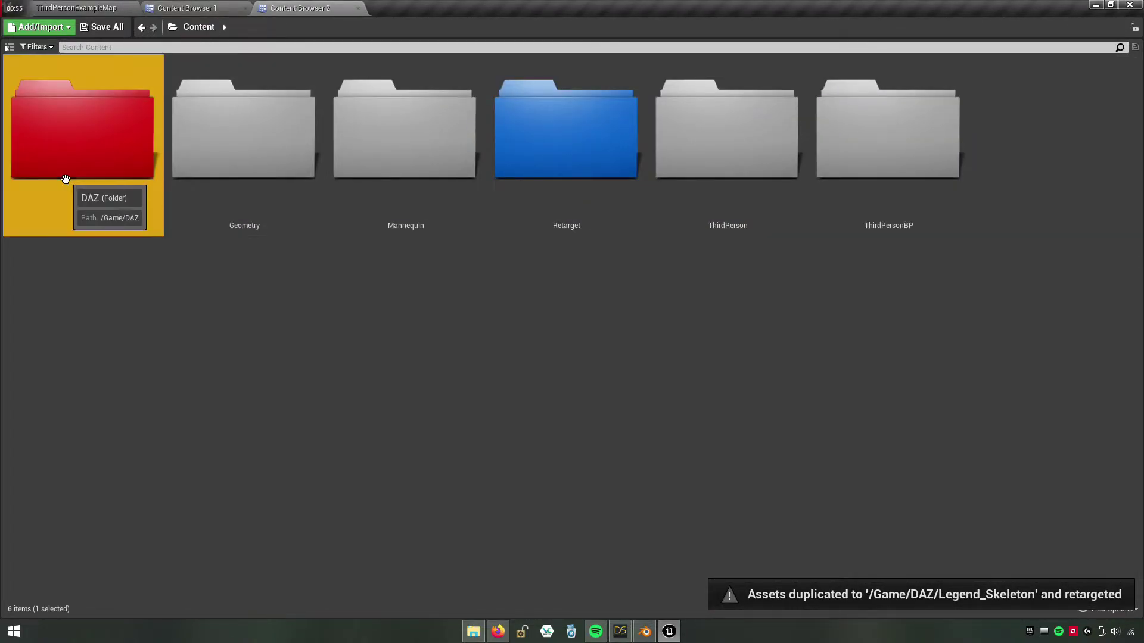
double_click(110, 187)
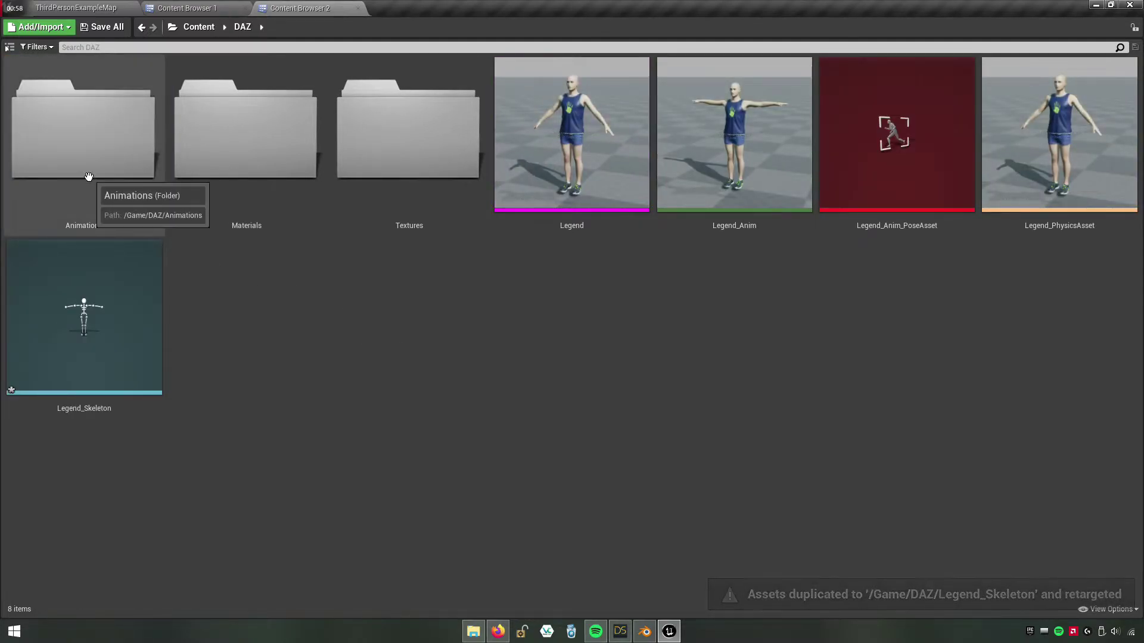
double_click(93, 170)
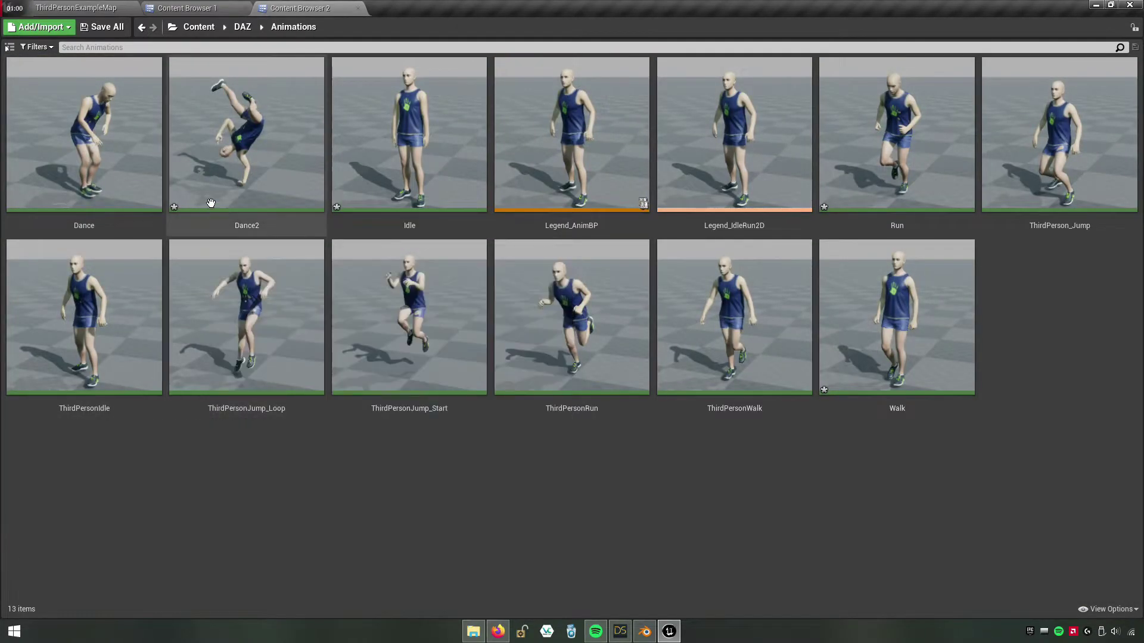
double_click(212, 180)
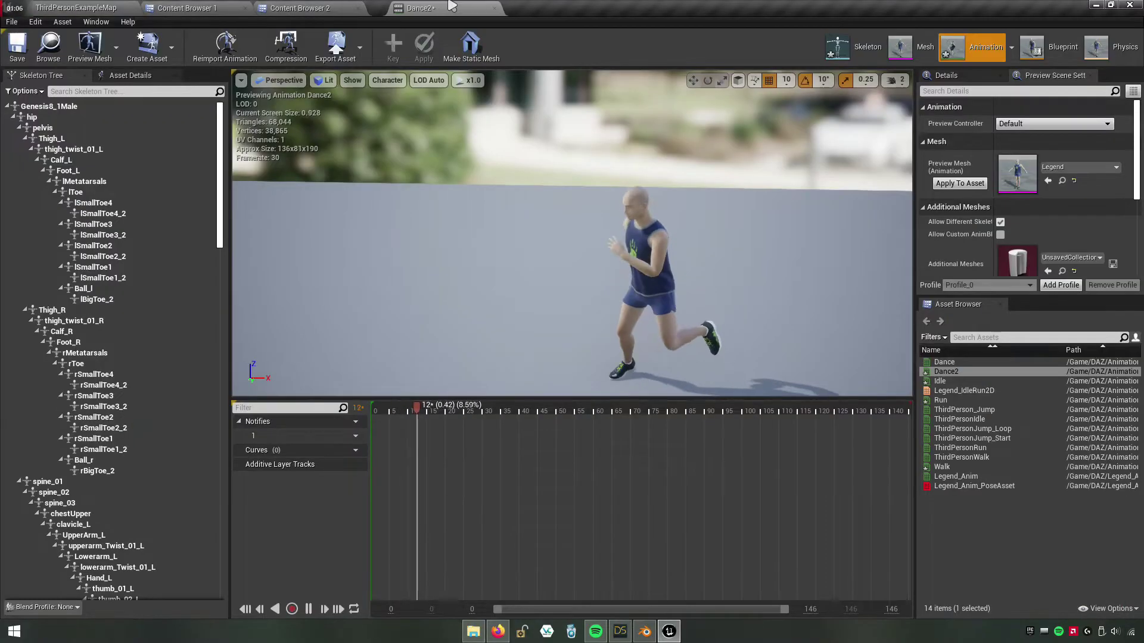
key(alt+Tab)
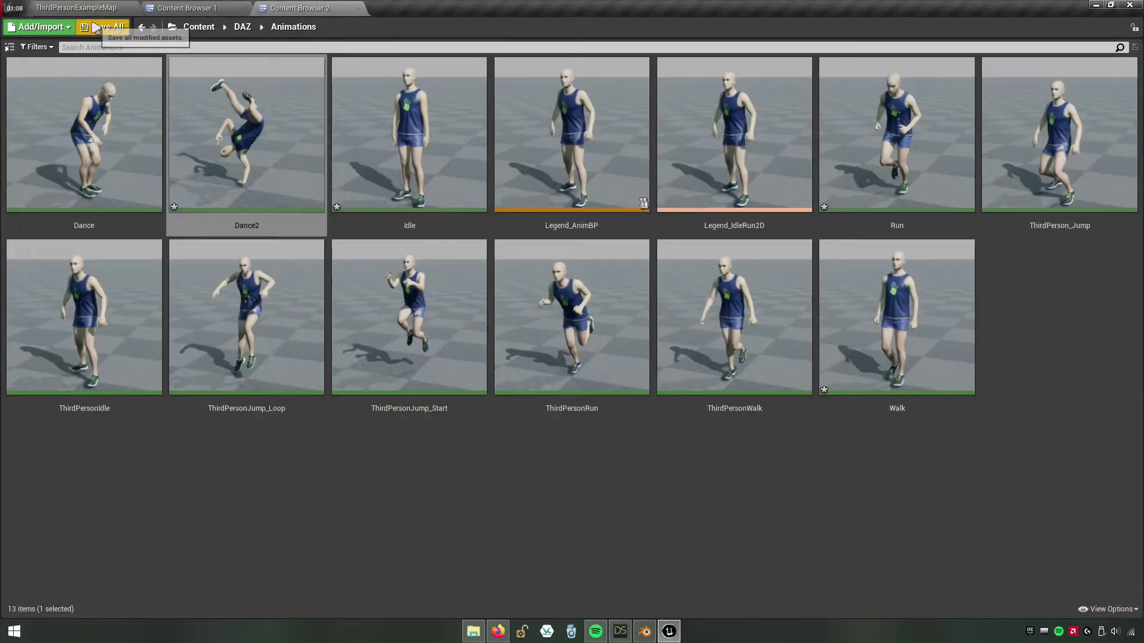
Save all modified assets in DAZ/Animations.
click(95, 28)
click(679, 426)
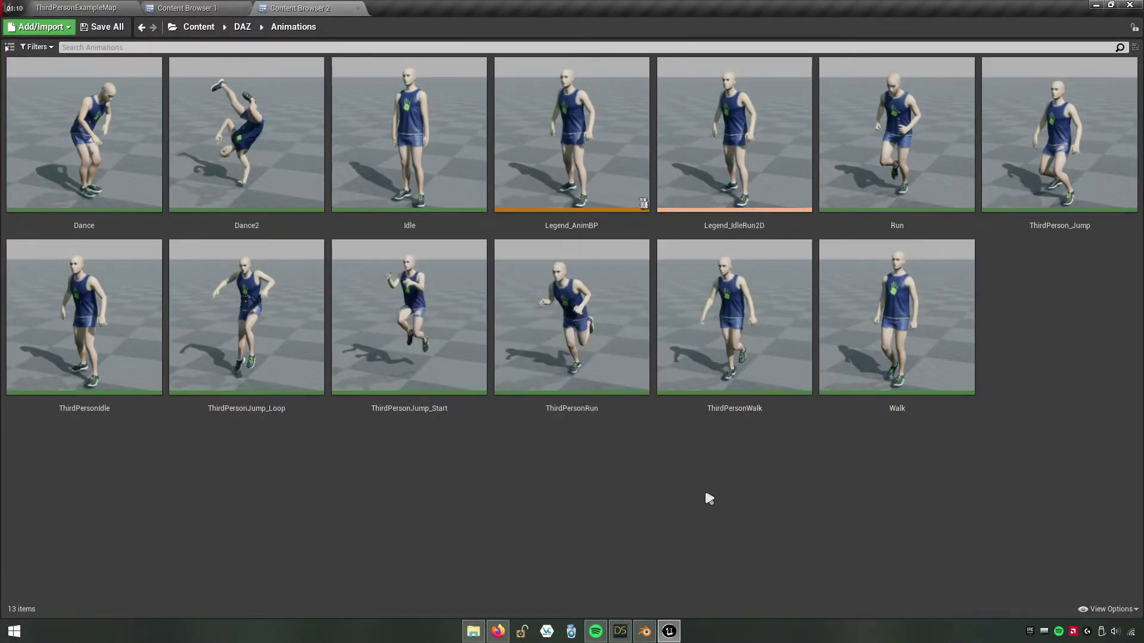
click(746, 223)
double_click(746, 223)
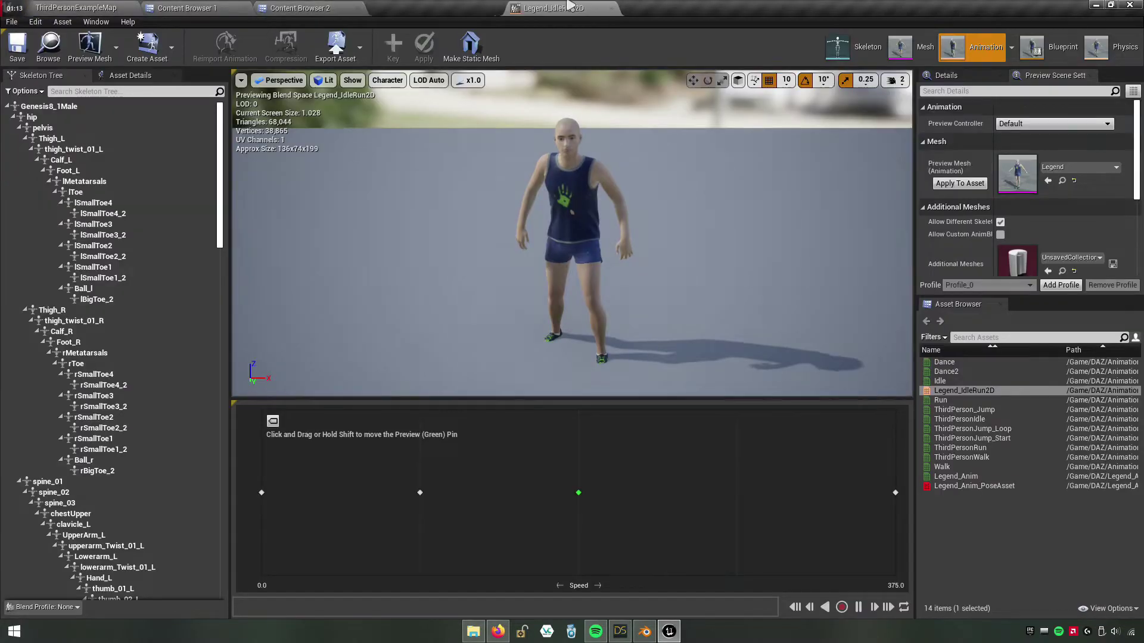
drag(102, 6, 429, 8)
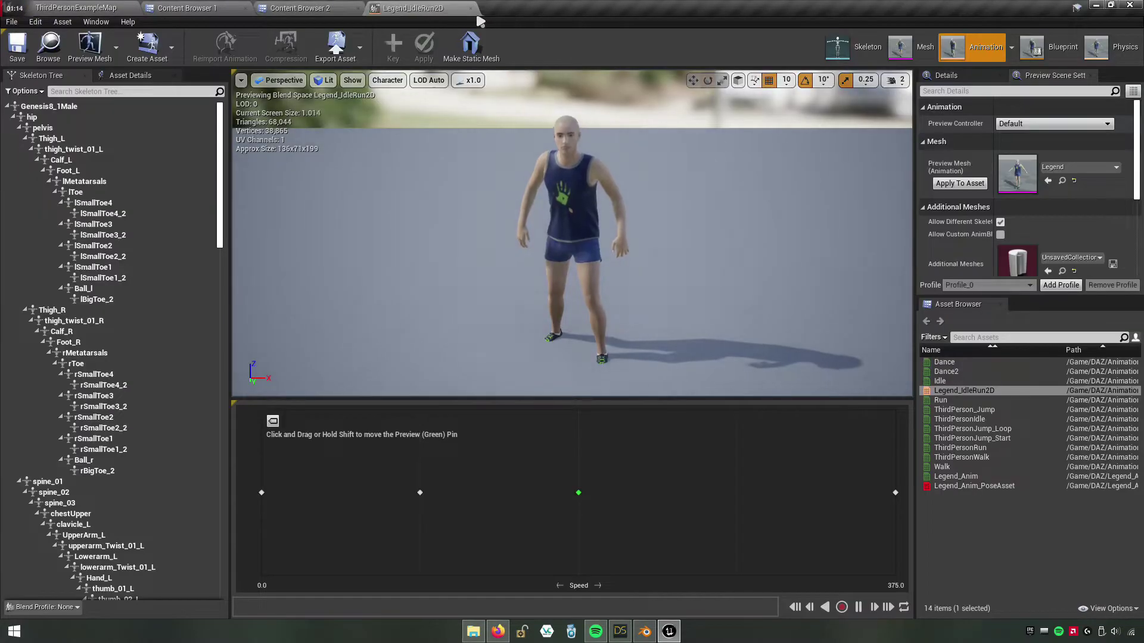
click(301, 8)
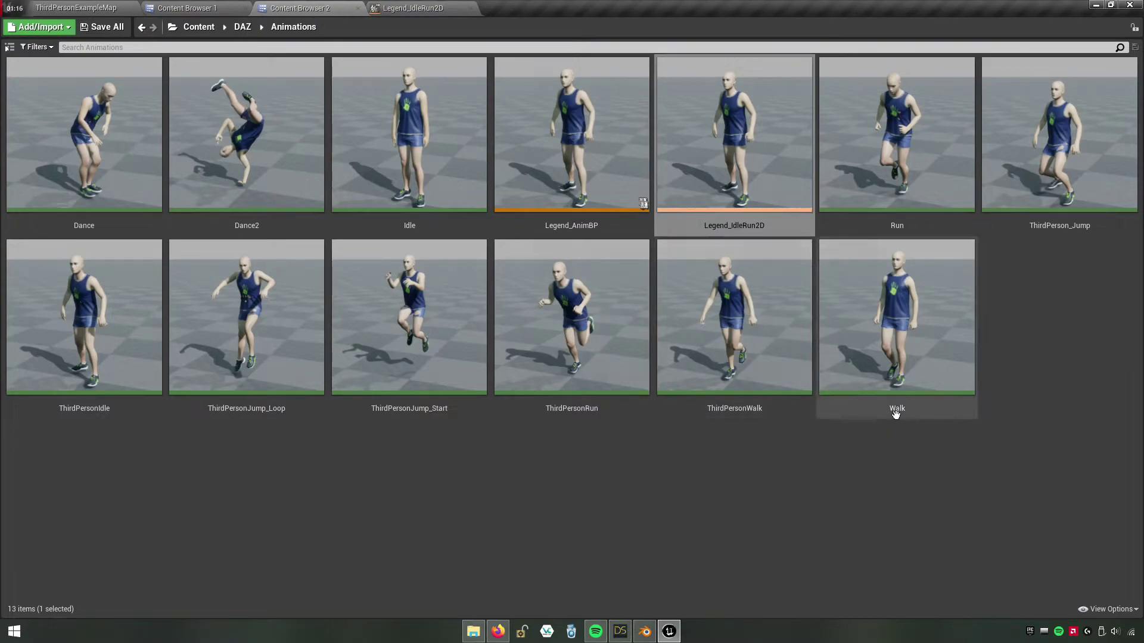
click(896, 410)
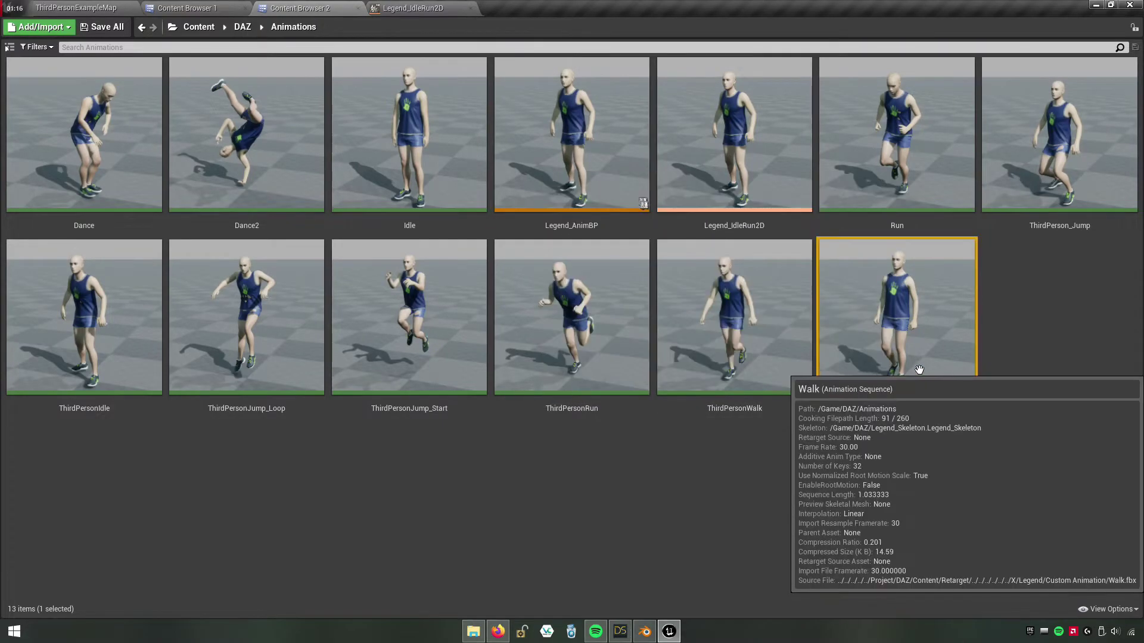
click(908, 223)
double_click(421, 195)
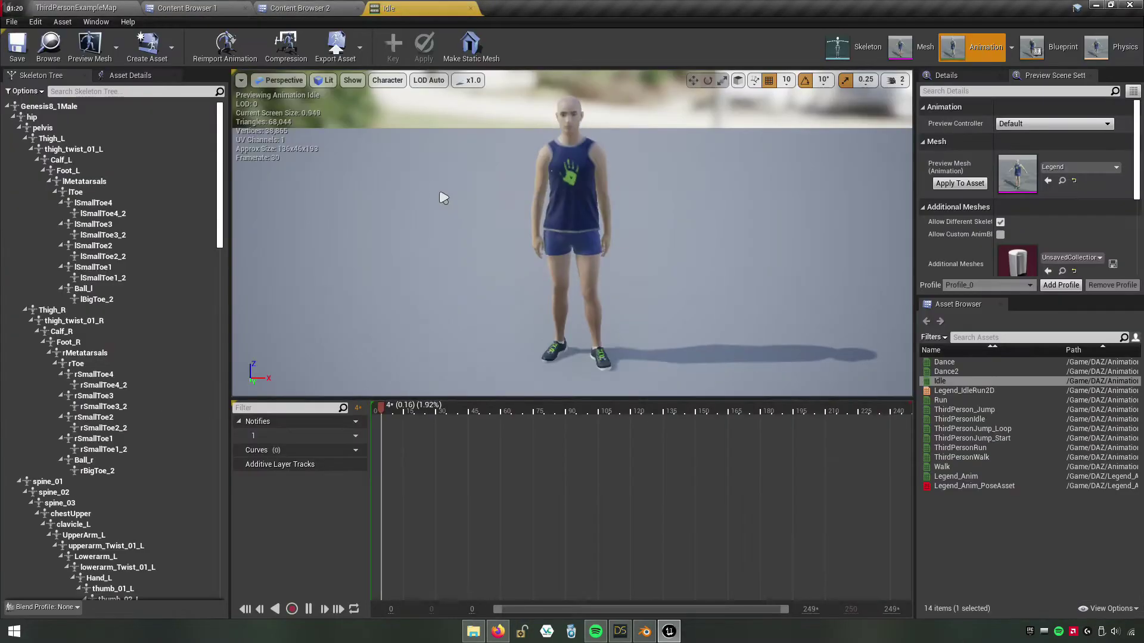
click(471, 8)
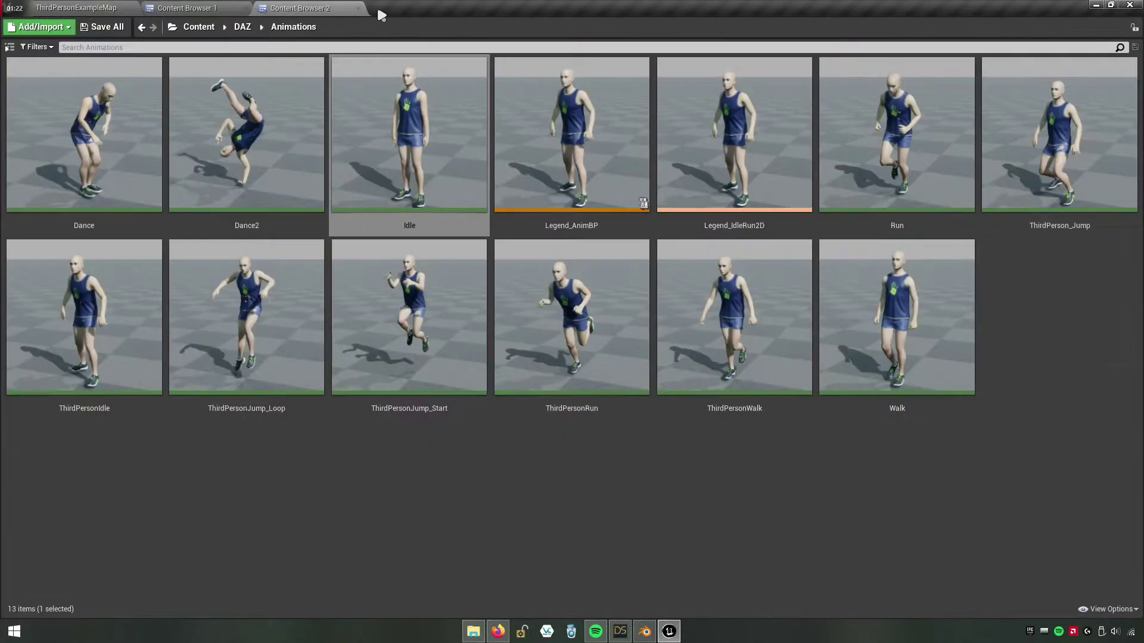
double_click(846, 154)
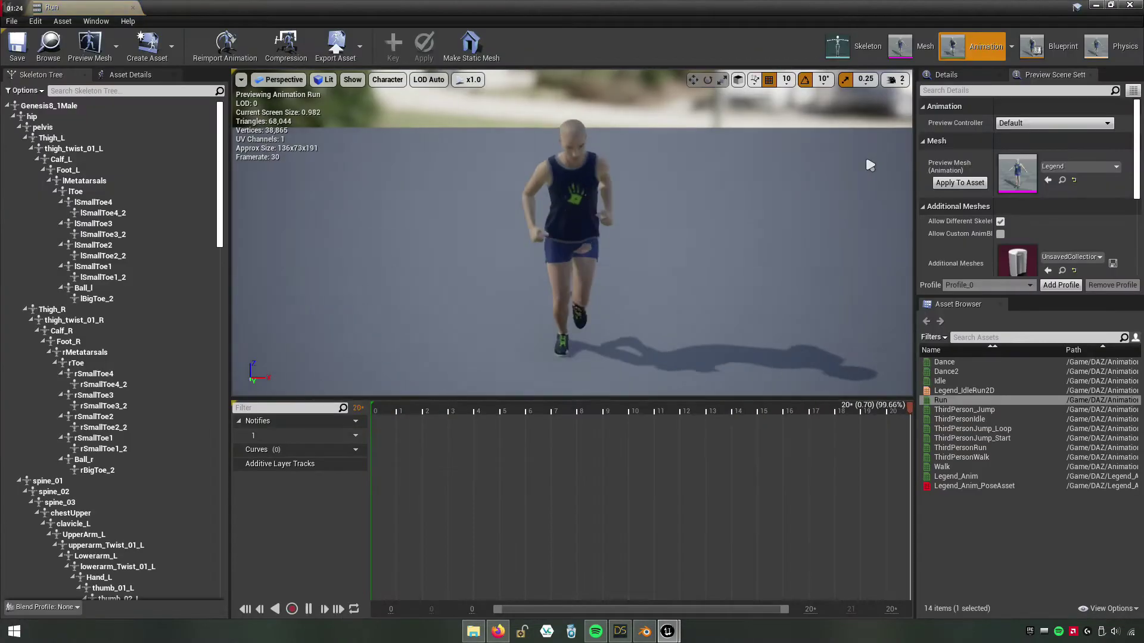
click(132, 7)
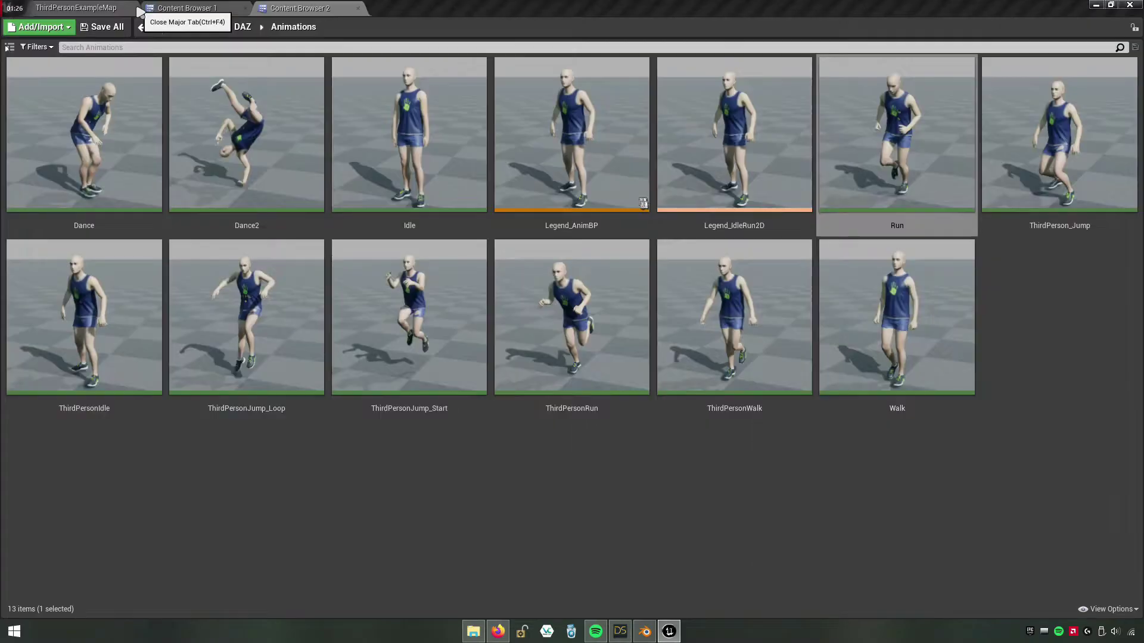
double_click(936, 388)
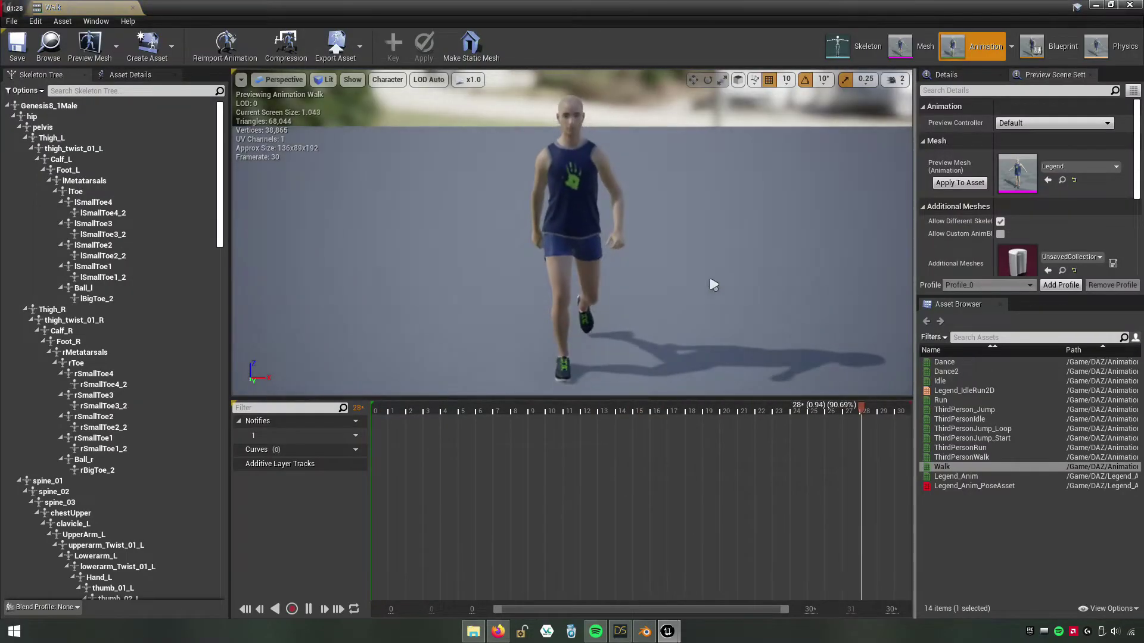
click(133, 7)
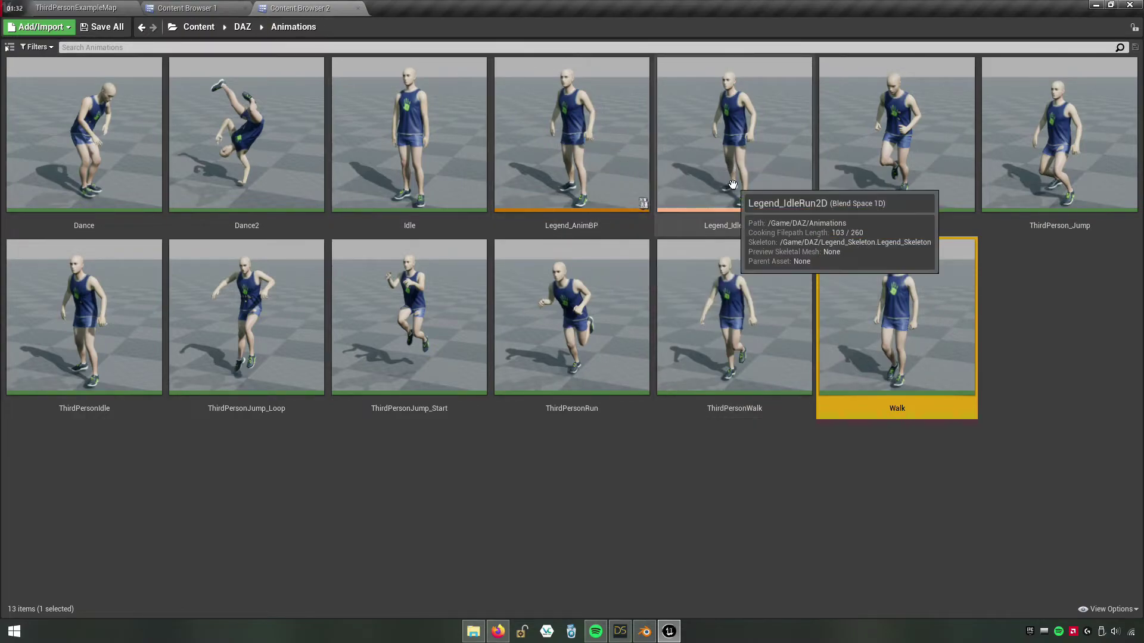
click(755, 212)
Replace the Legend_IdleRun2D samples with the retargeted Idle, Walk and Run animations.
double_click(755, 212)
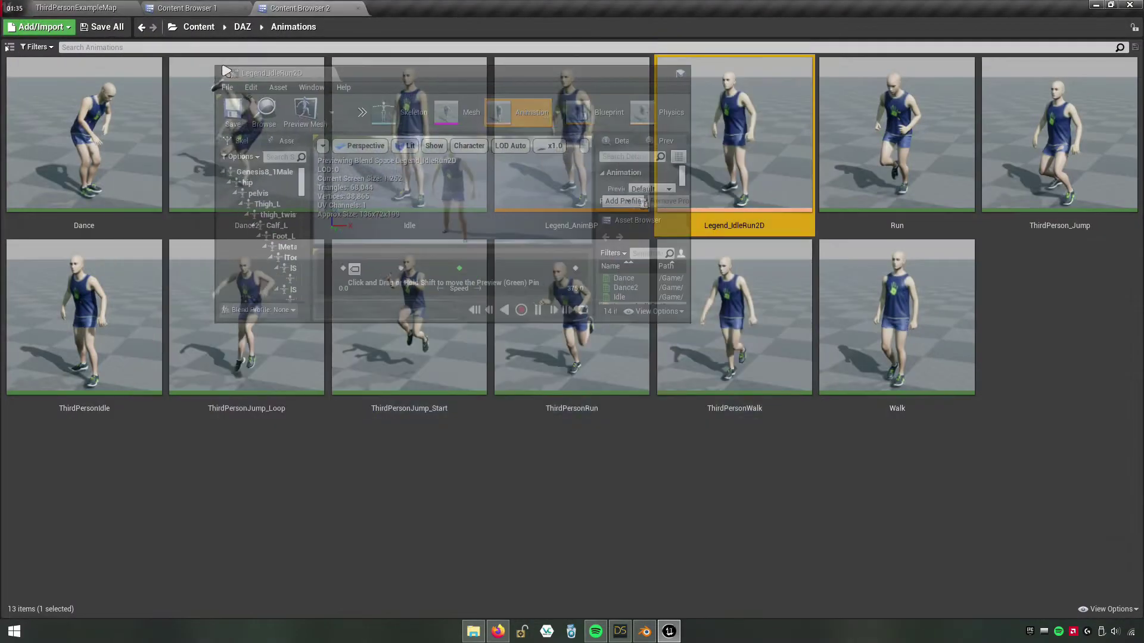
drag(45, 5, 393, 6)
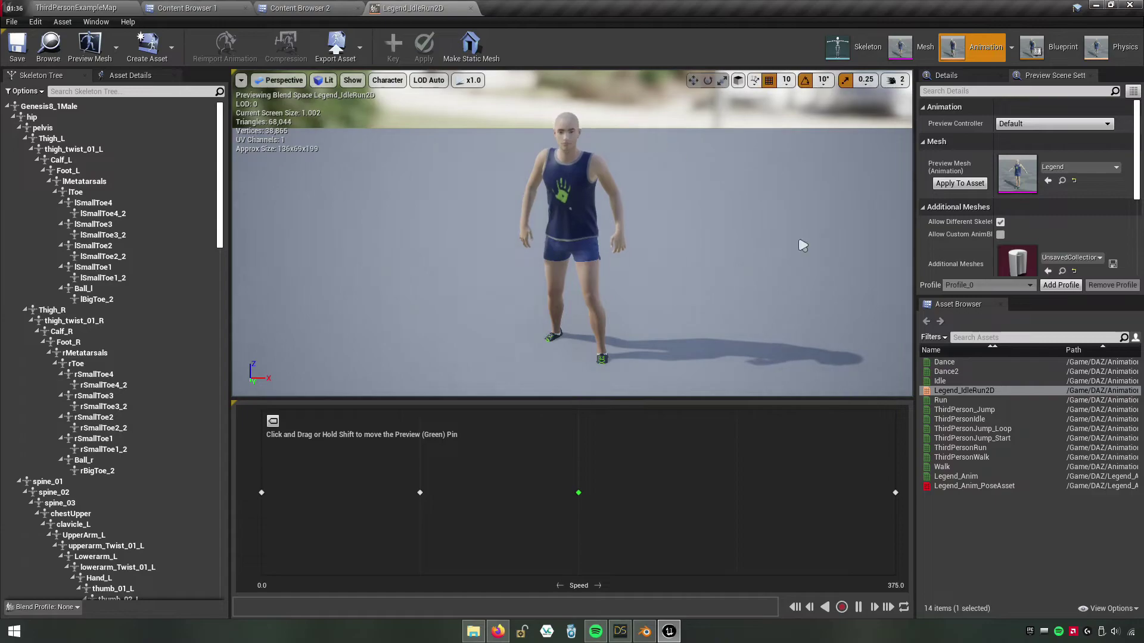
click(956, 383)
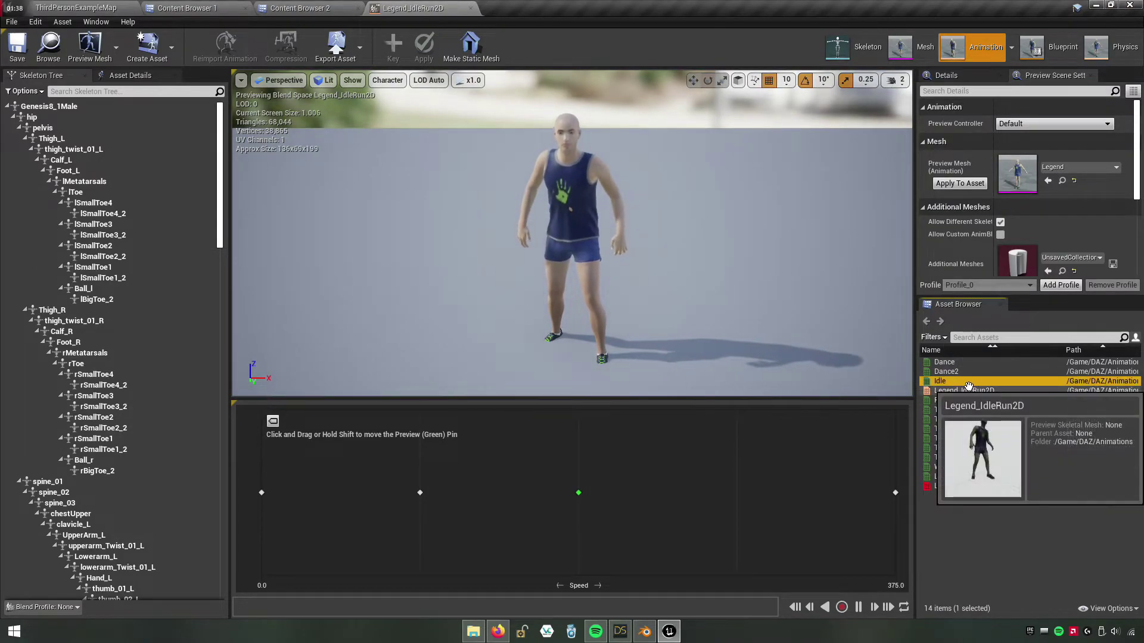
drag(956, 383, 420, 492)
click(954, 468)
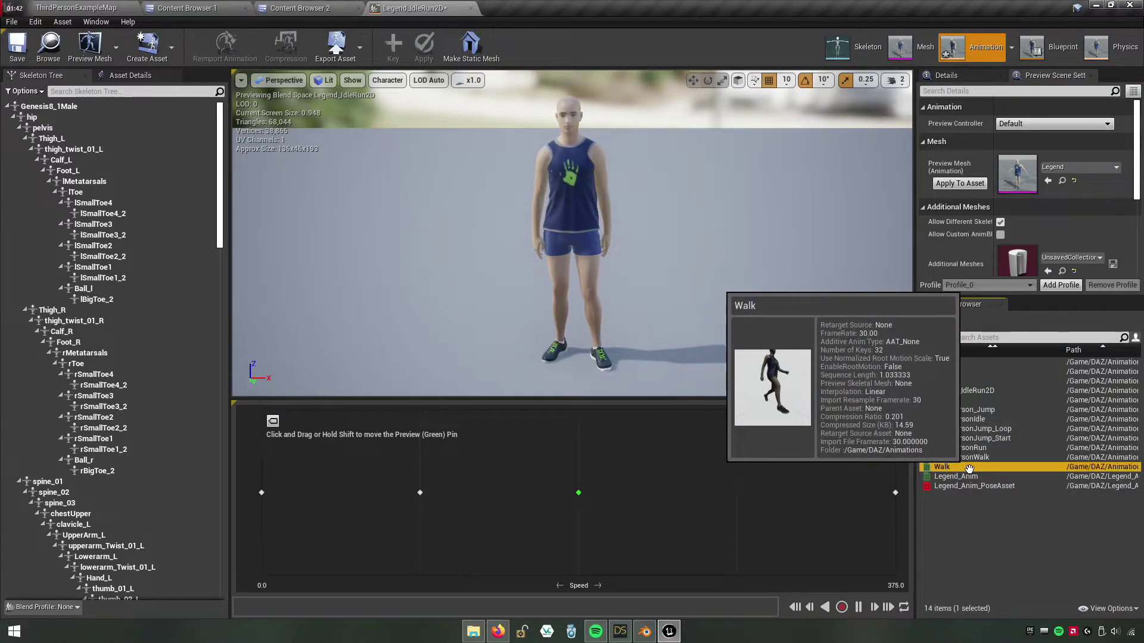
drag(947, 468, 419, 494)
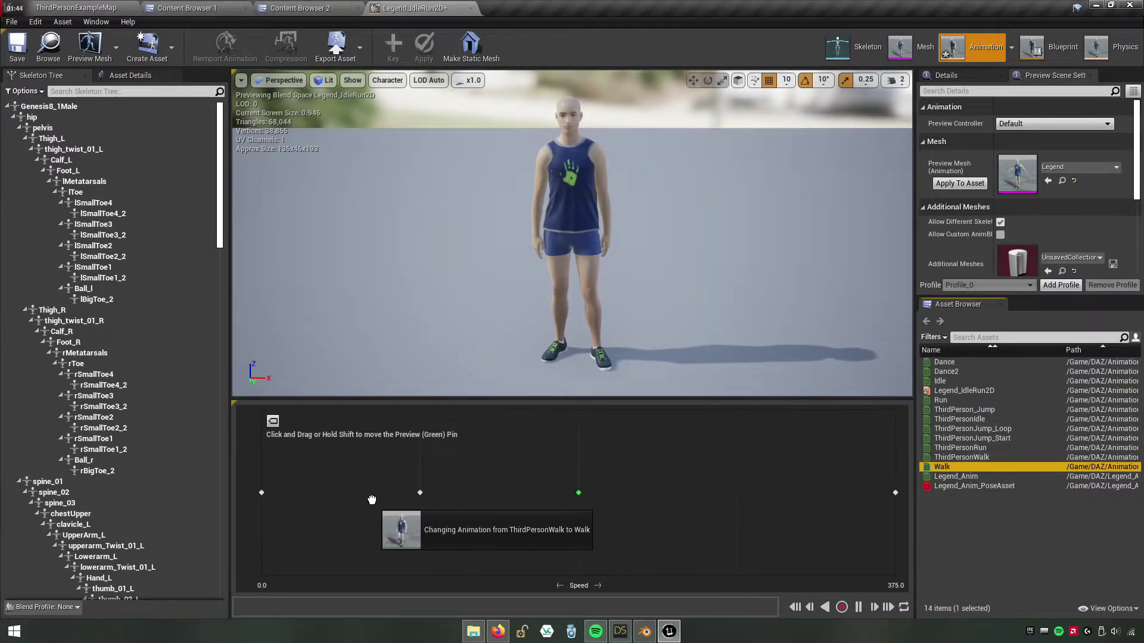
drag(947, 401, 893, 498)
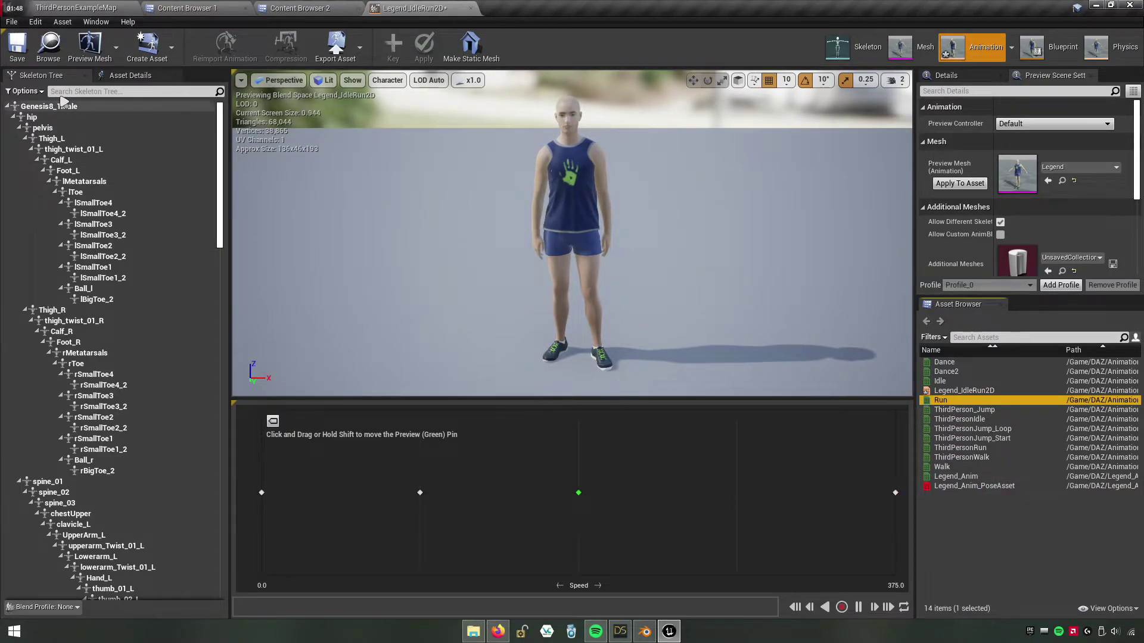
click(471, 8)
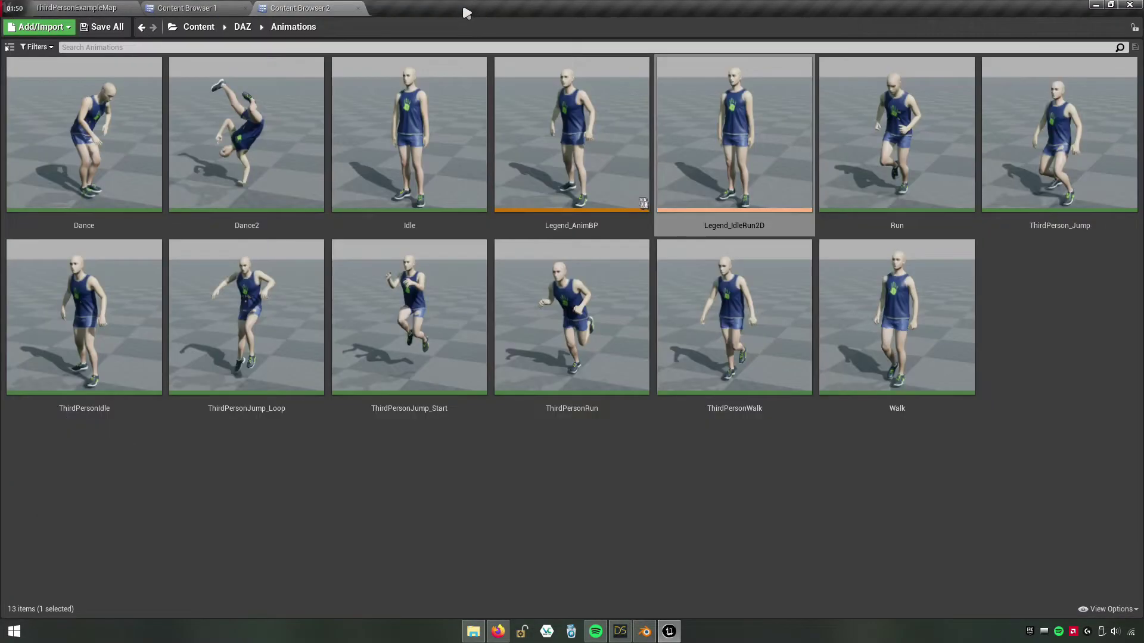
Play-test ThirdPersonExampleMap, running and jumping Legend around with W and Space.
click(62, 6)
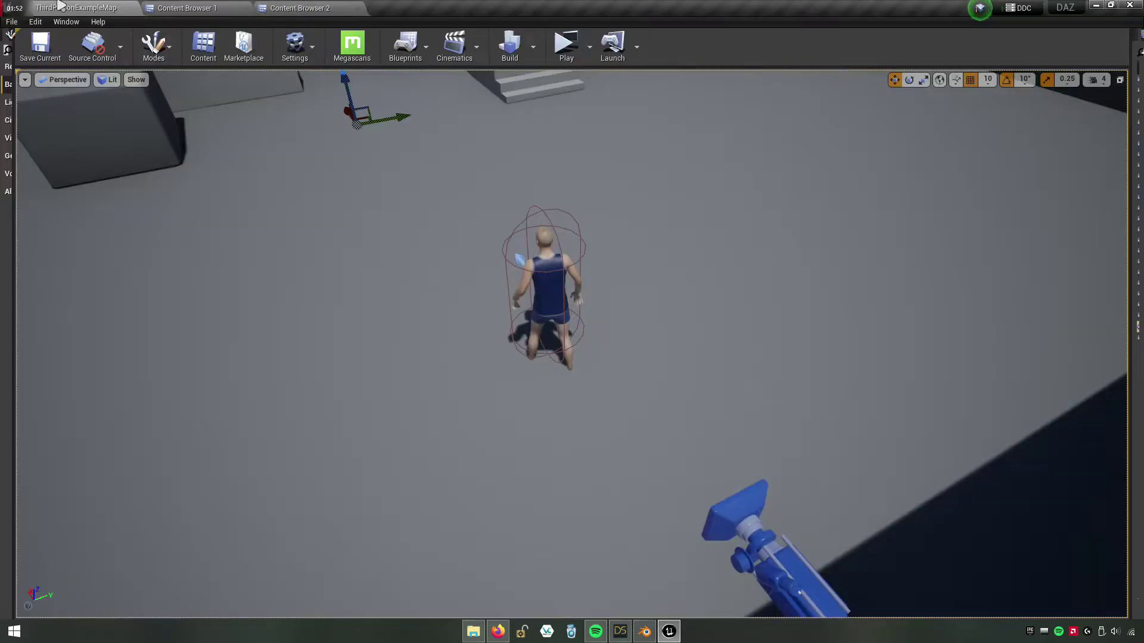
click(565, 45)
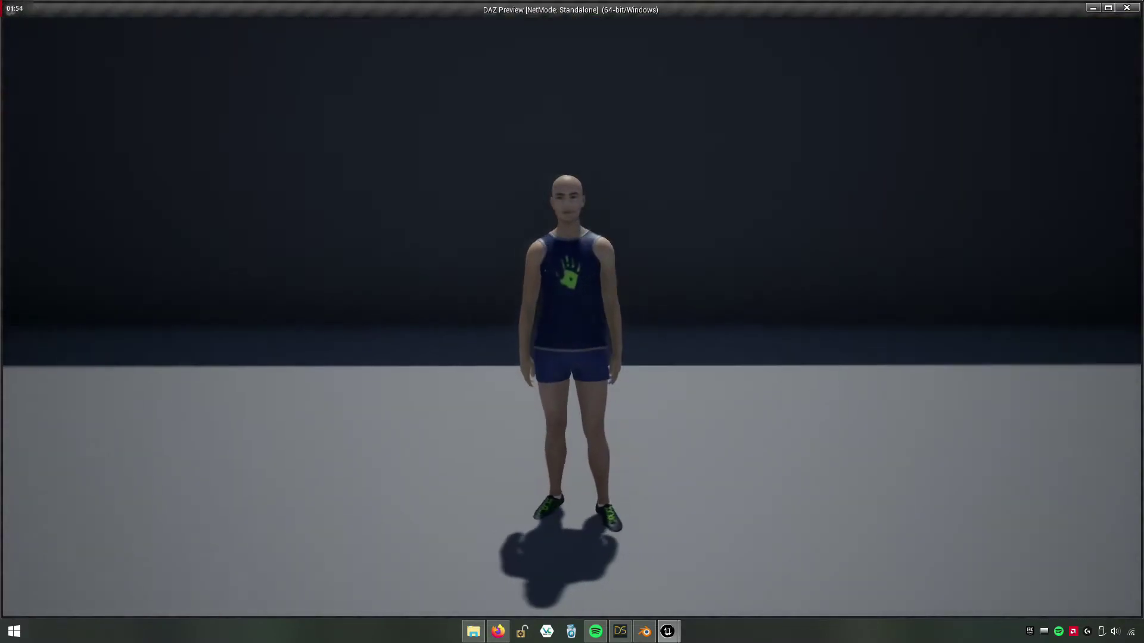
key(w)
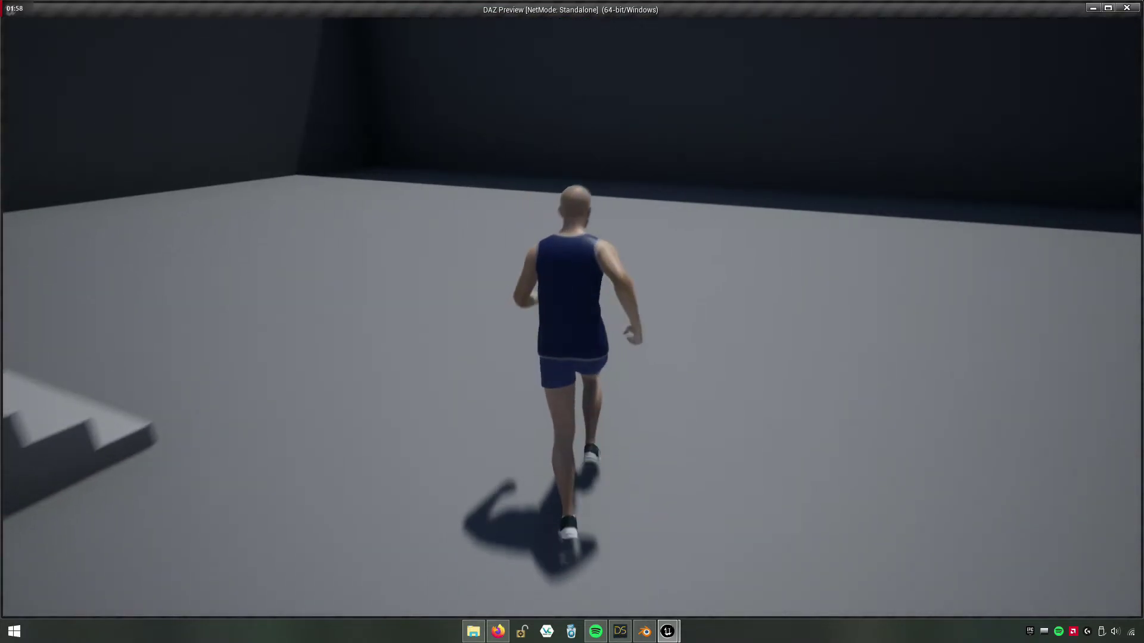
key(space)
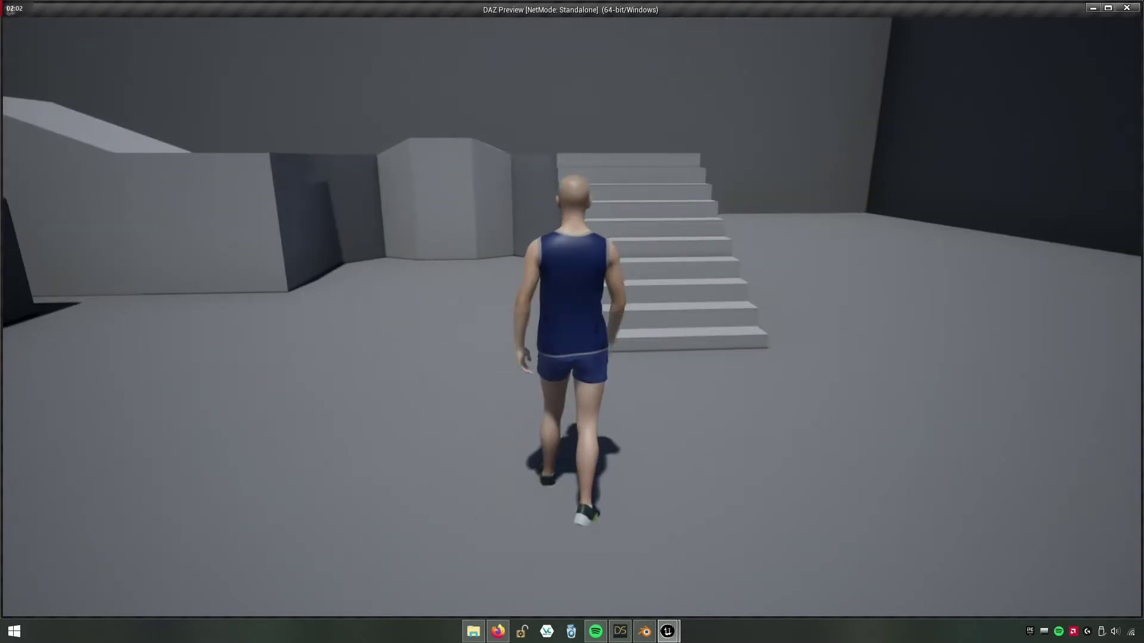
key(Escape)
click(292, 6)
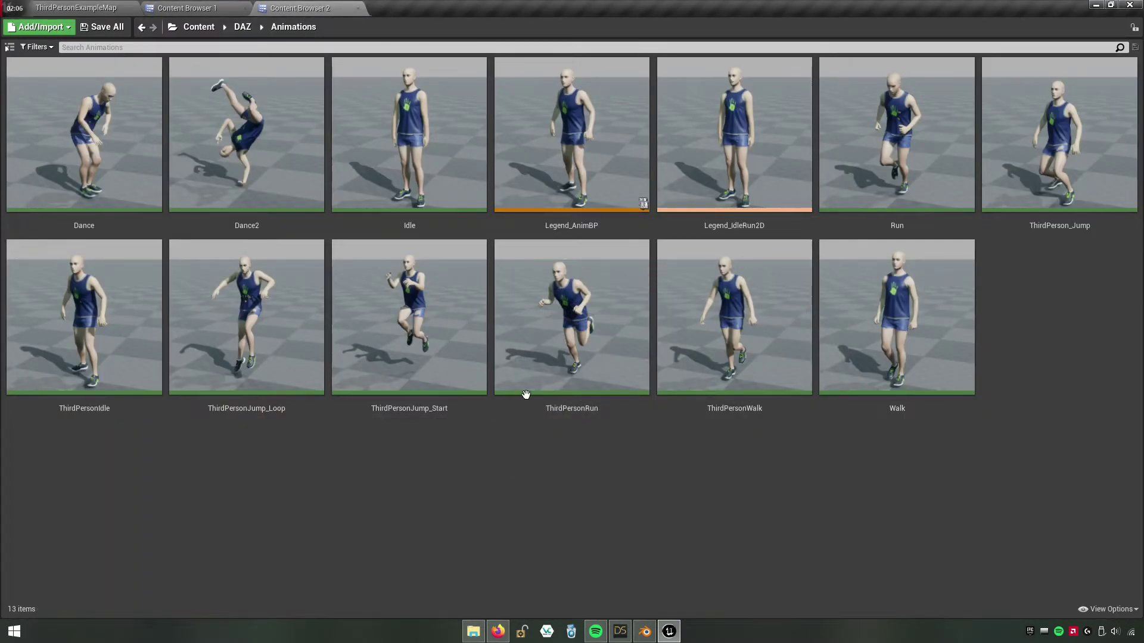
Rename the Dance2 animation to Breakdance.
click(246, 203)
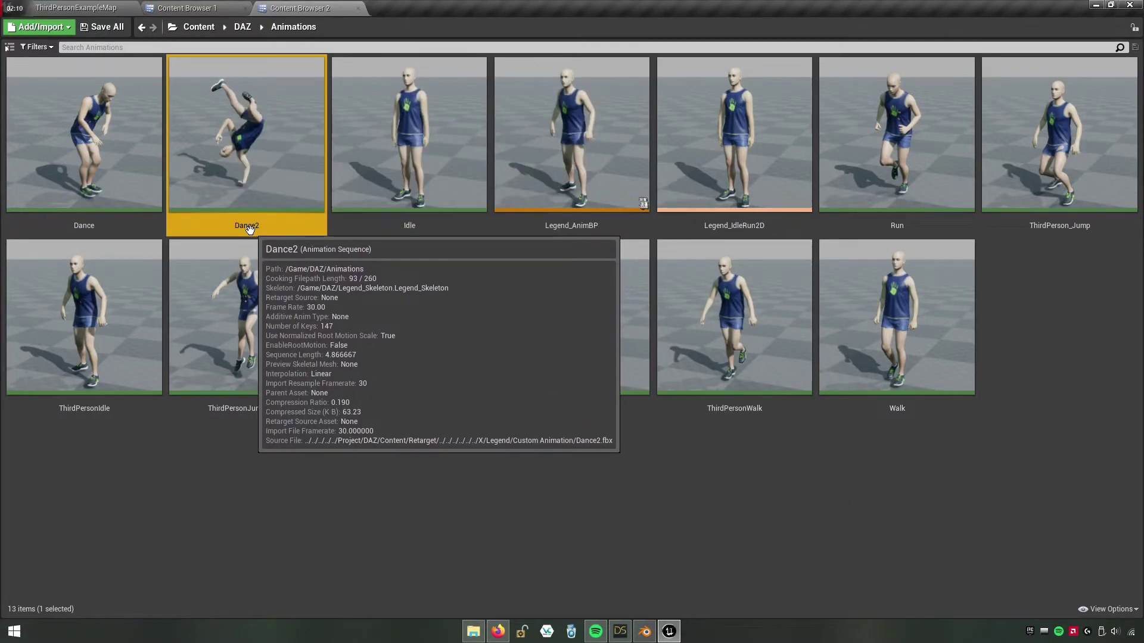
right_click(244, 192)
mouse_move(287, 208)
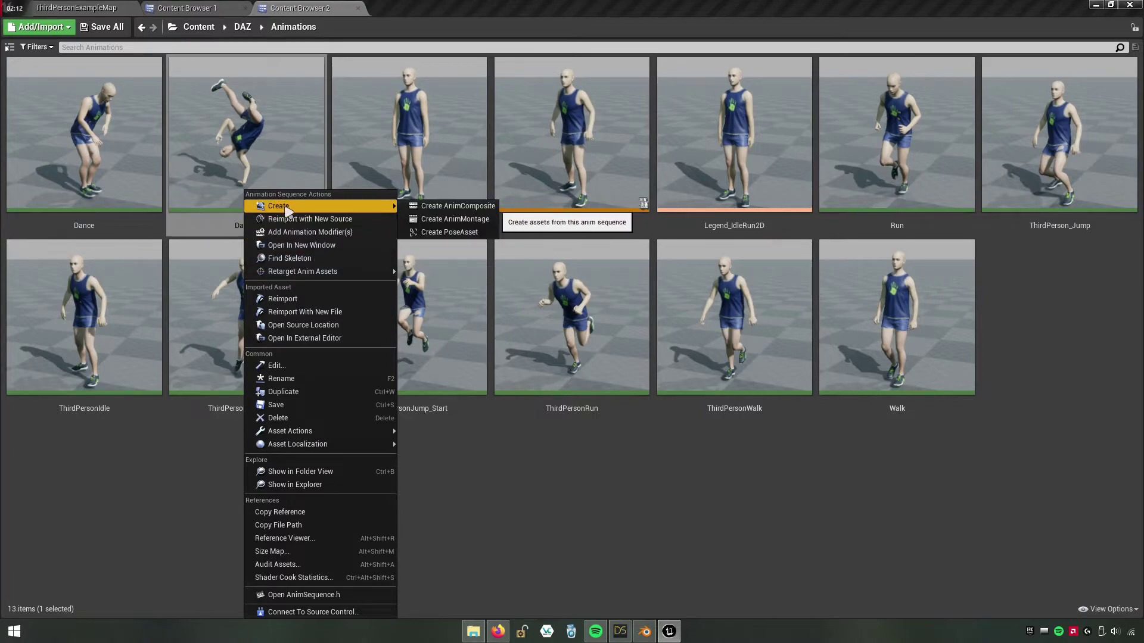
click(246, 142)
right_click(269, 145)
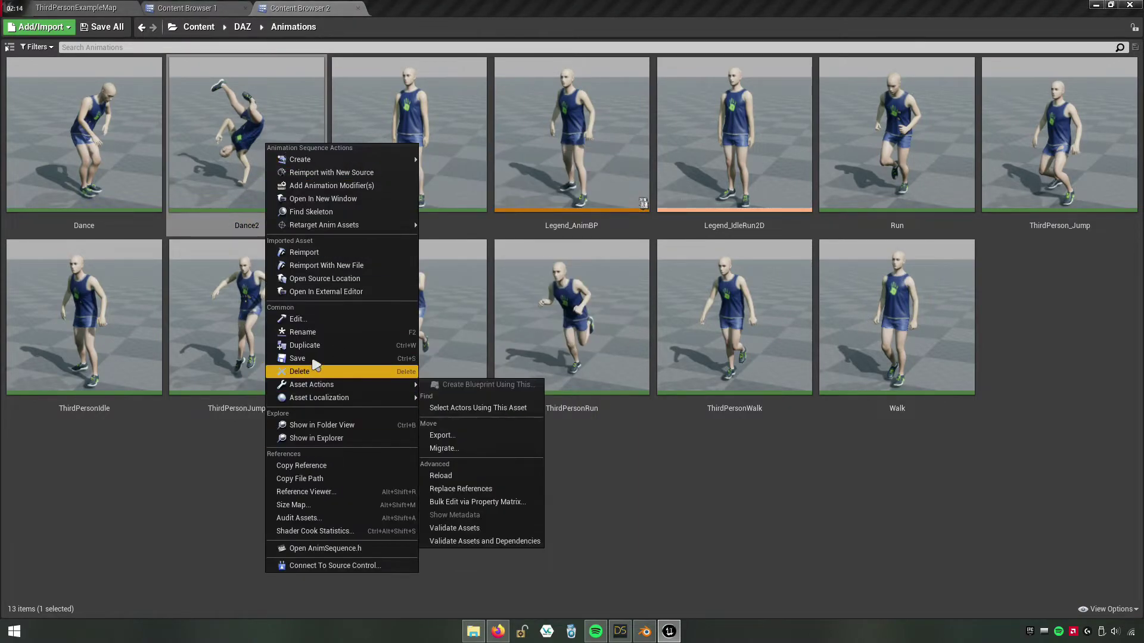
click(318, 331)
text(Breakdance)
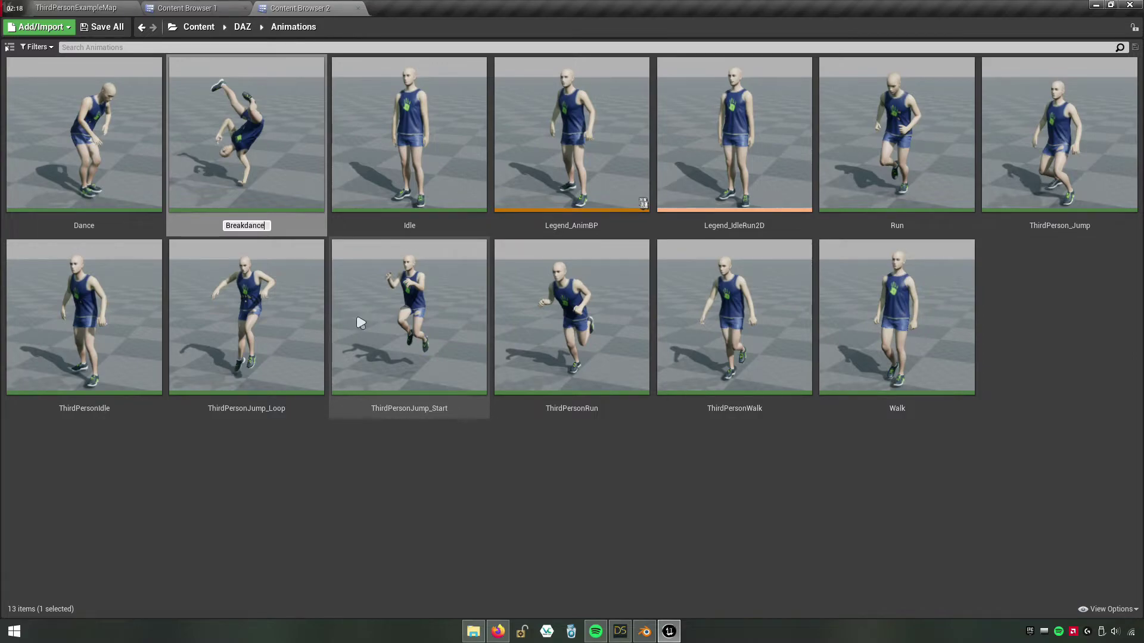
key(Return)
click(274, 143)
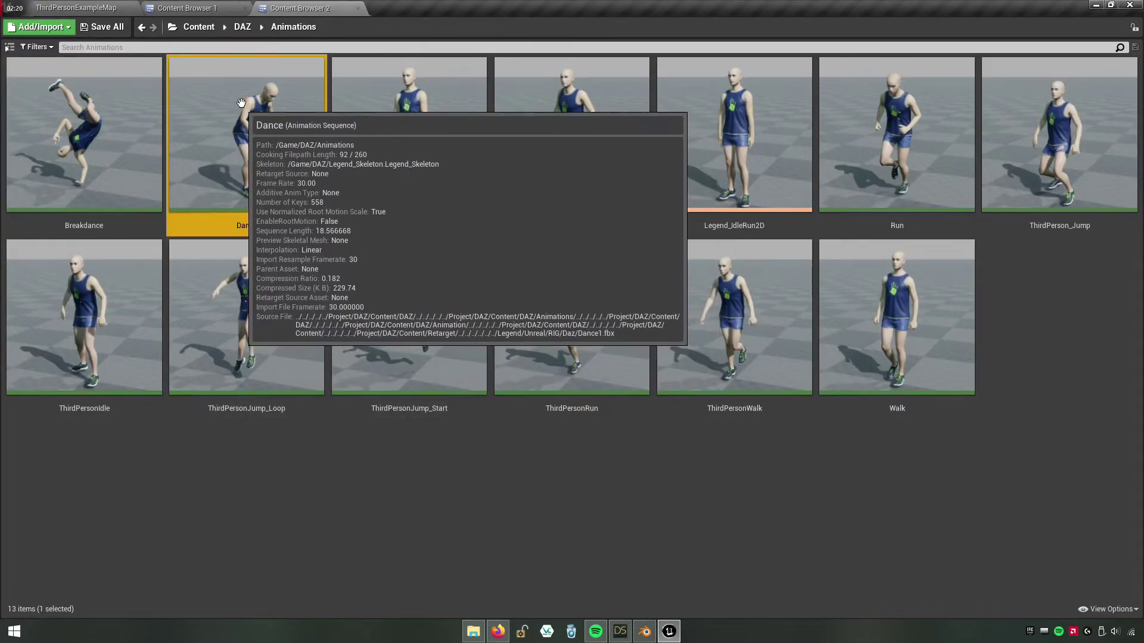
Open the ThirdPersonCharacter blueprint from Content/ThirdPersonBP/Blueprints.
click(243, 27)
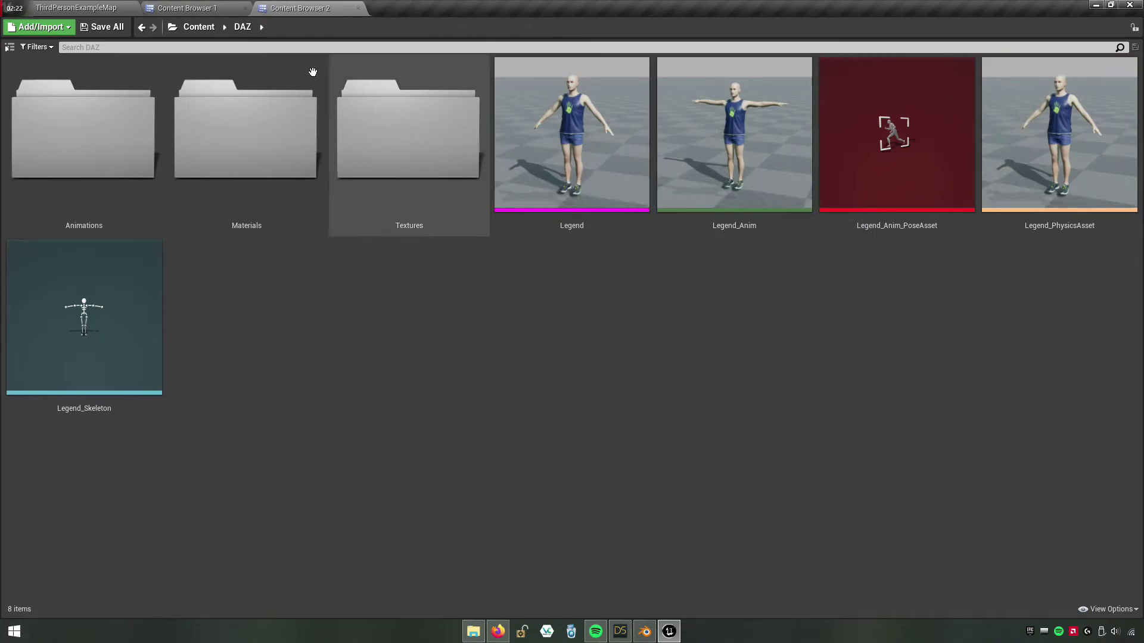
click(199, 27)
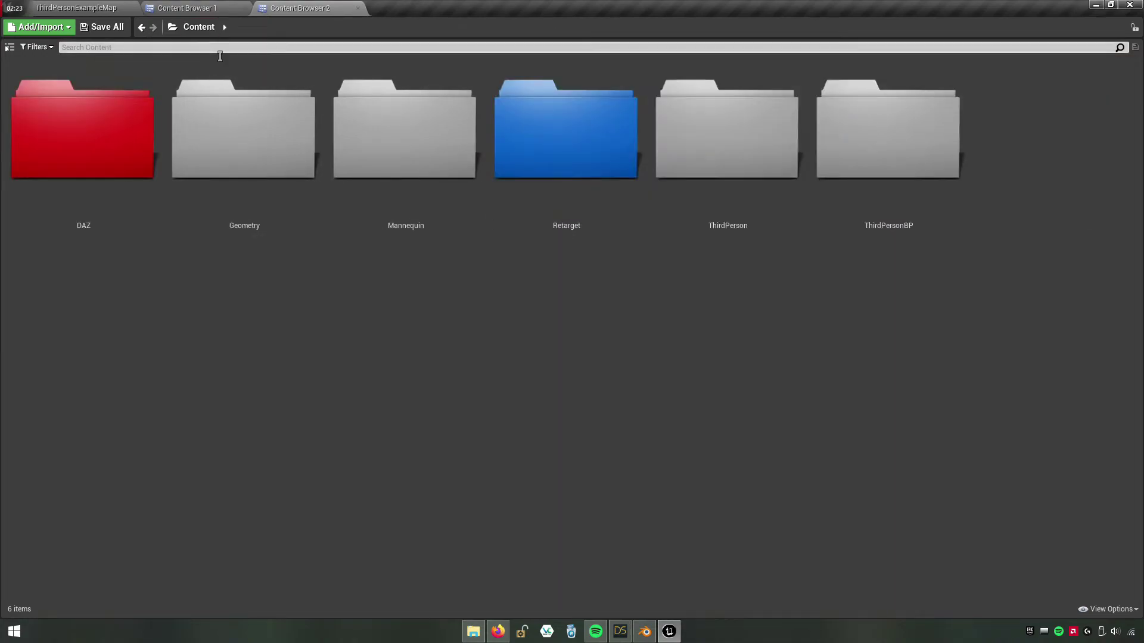
double_click(906, 226)
click(109, 192)
double_click(109, 193)
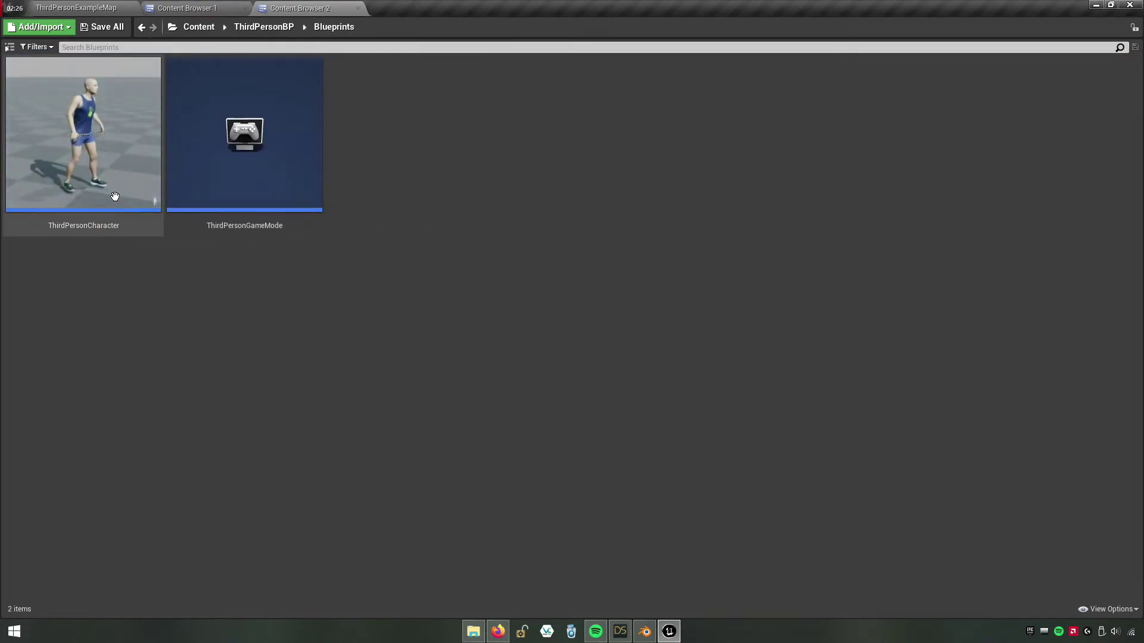
double_click(118, 191)
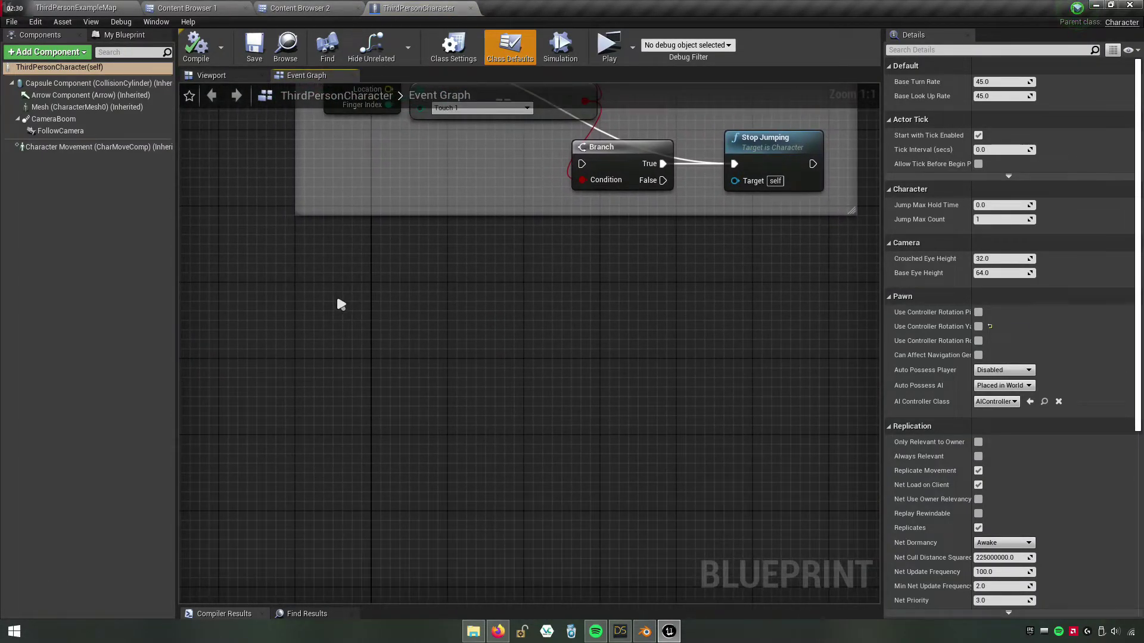
Add an X key event to the ThirdPersonCharacter event graph.
right_click(341, 305)
text(x key)
key(Return)
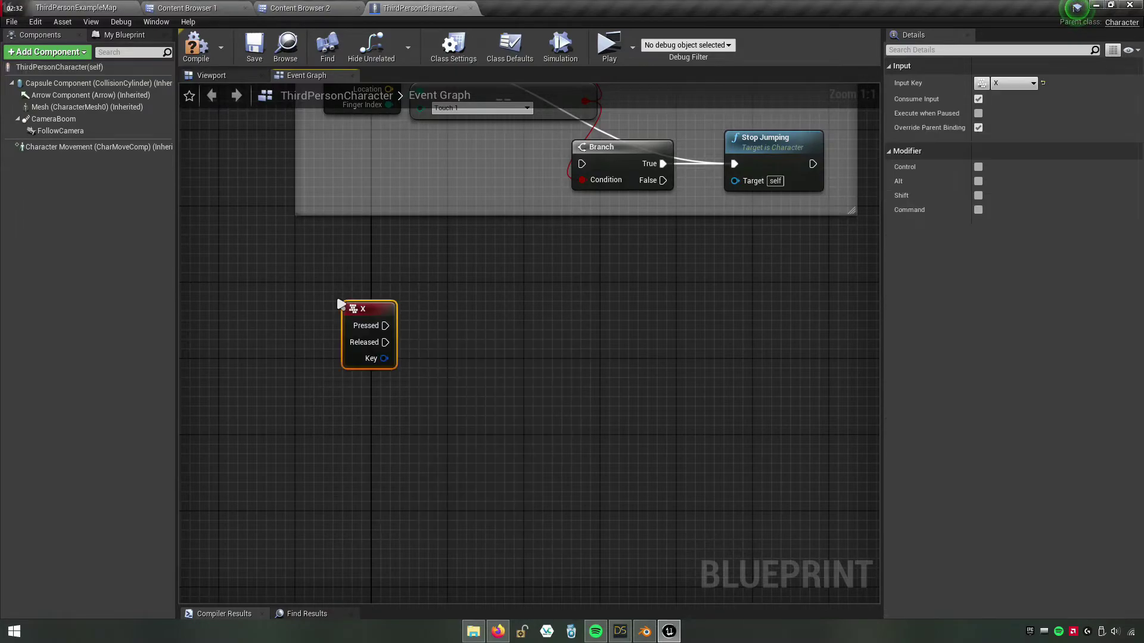
Connect a Play Animation (Mesh) node to X Pressed with New Anim set to Breakdance.
drag(444, 323, 443, 323)
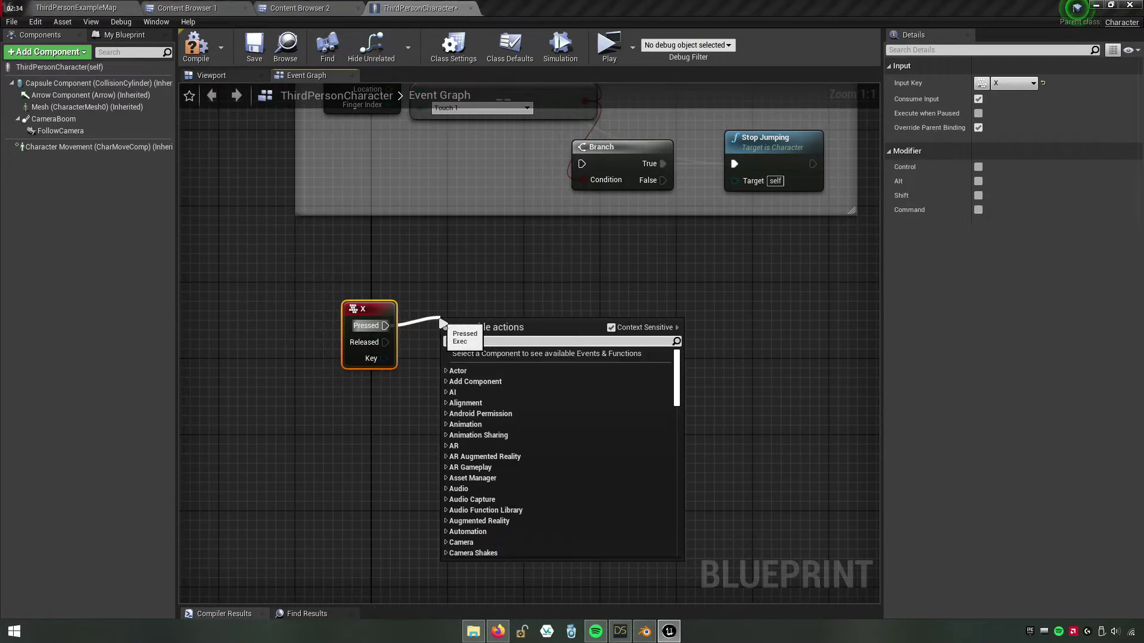
text(anim)
key(BackSpace)
key(BackSpace)
key(BackSpace)
text(pl)
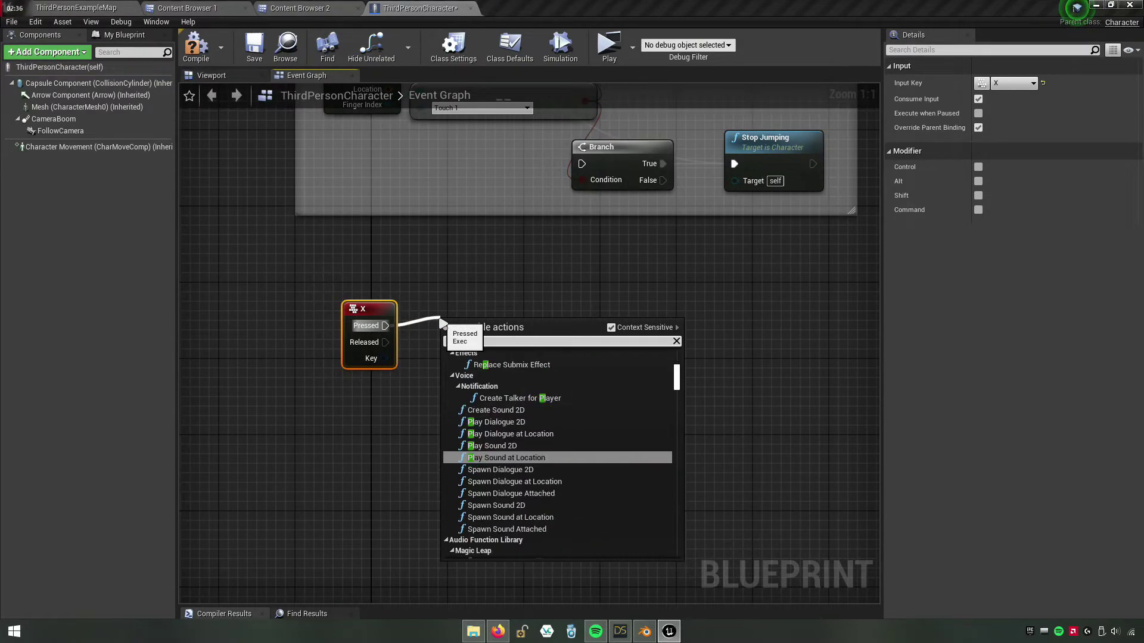
text(ay)
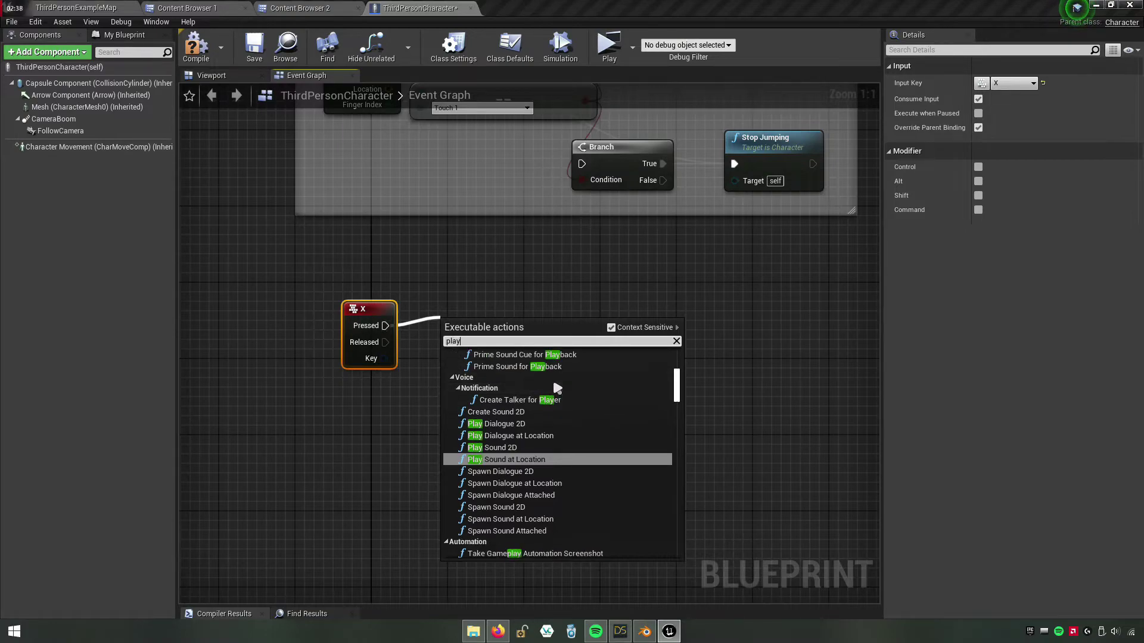
text( anim)
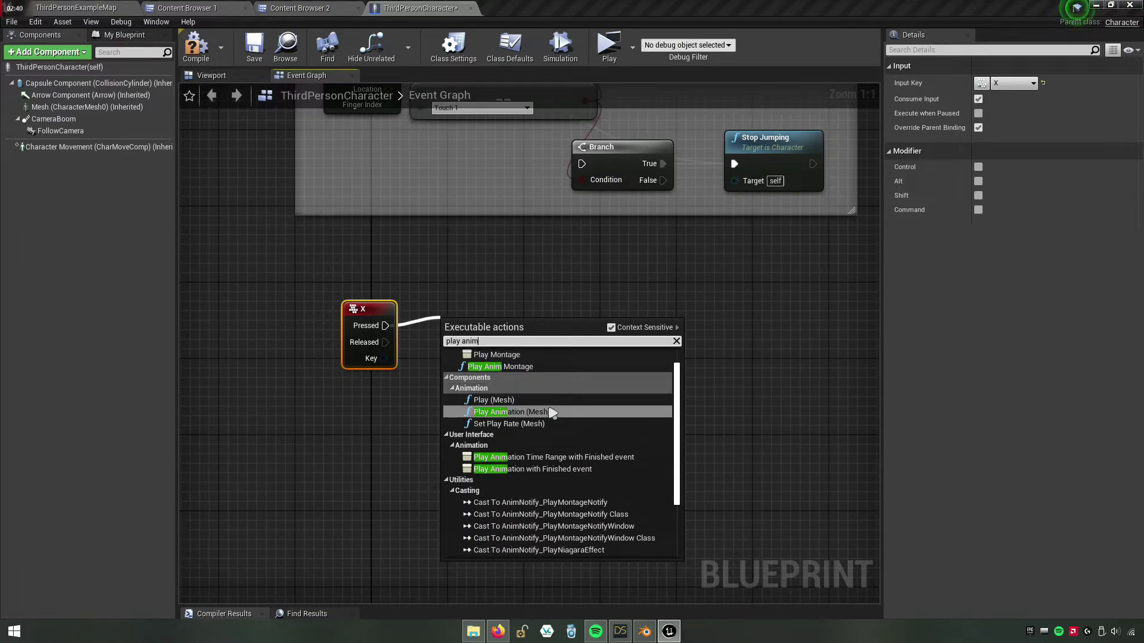
click(536, 417)
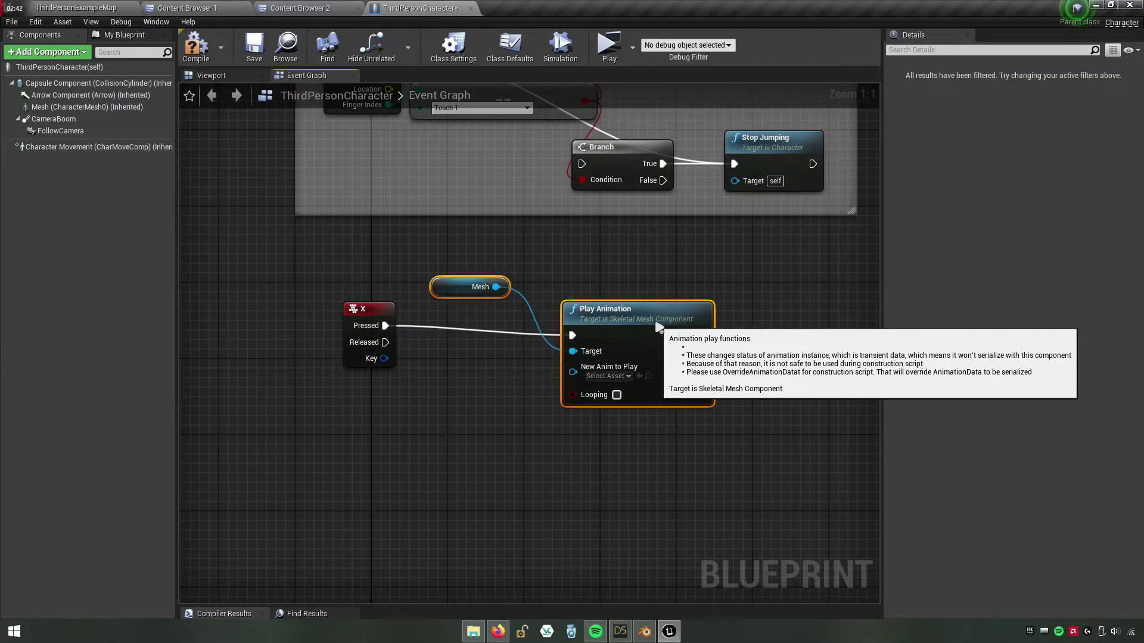
click(613, 415)
click(576, 366)
text(breakda)
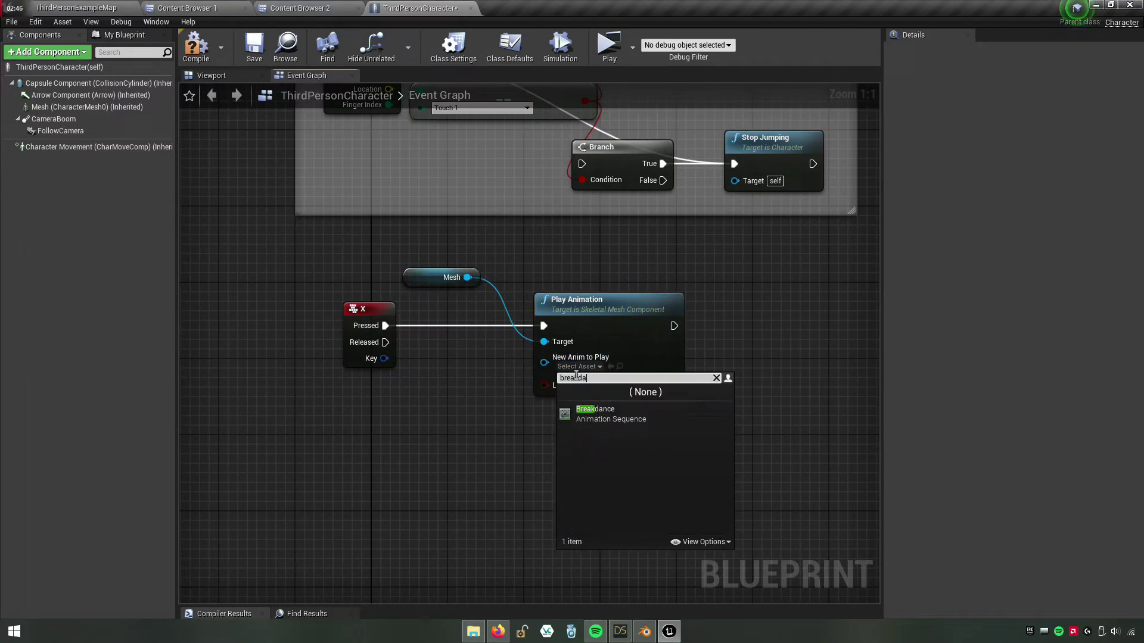
click(599, 413)
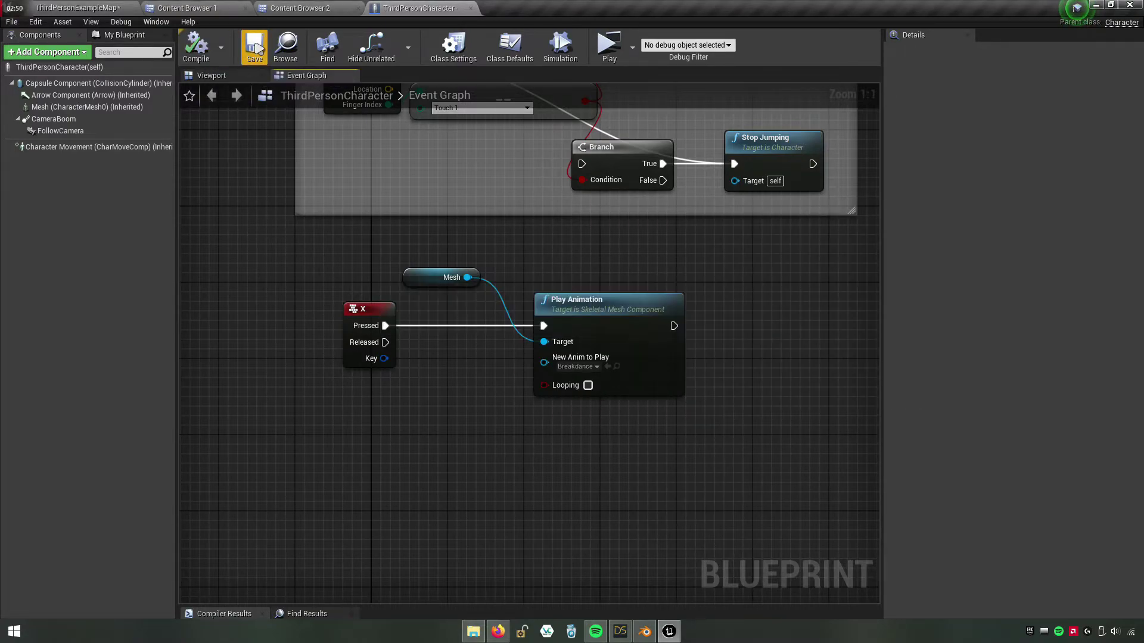
click(170, 8)
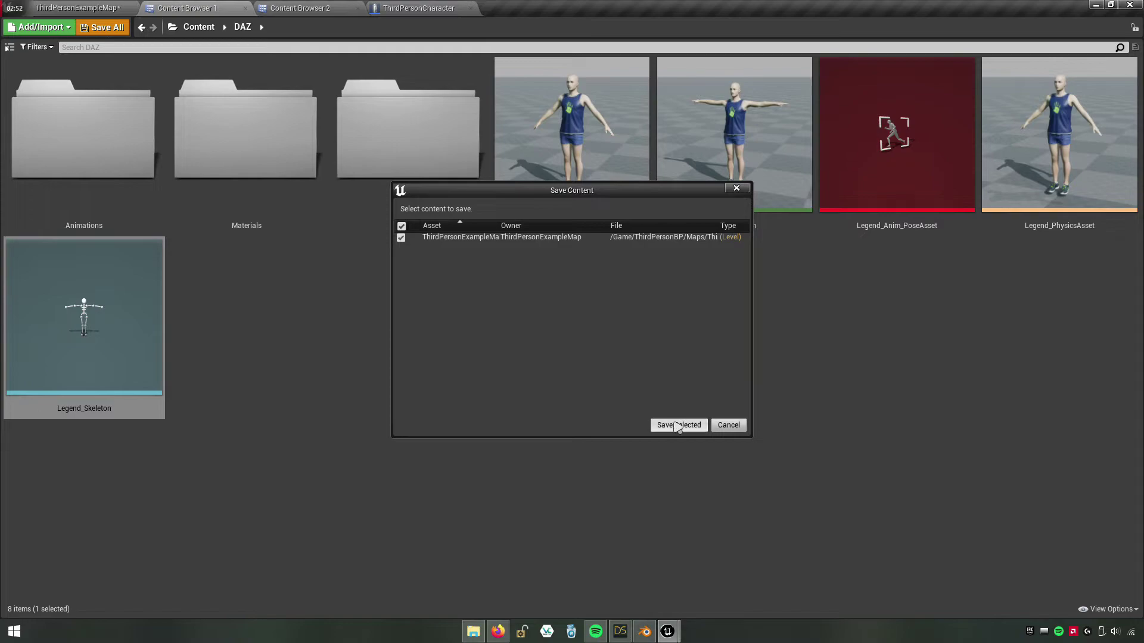
Save the level, then play-test it, running the character around to trigger the breakdance.
click(677, 426)
click(76, 8)
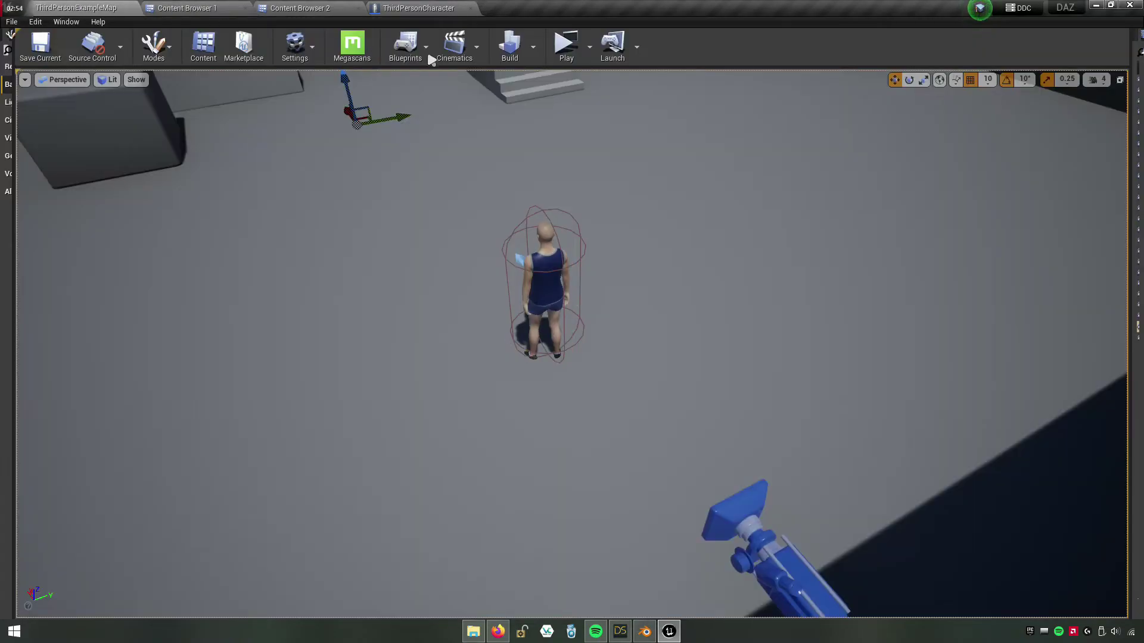
click(563, 47)
key(w)
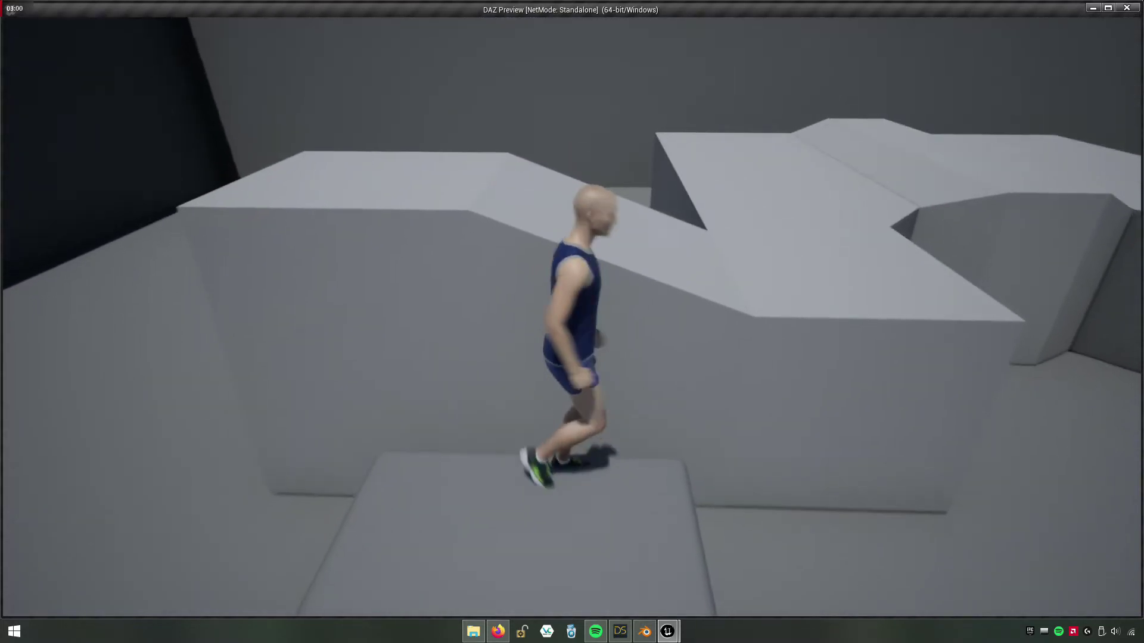
key(s)
key(d)
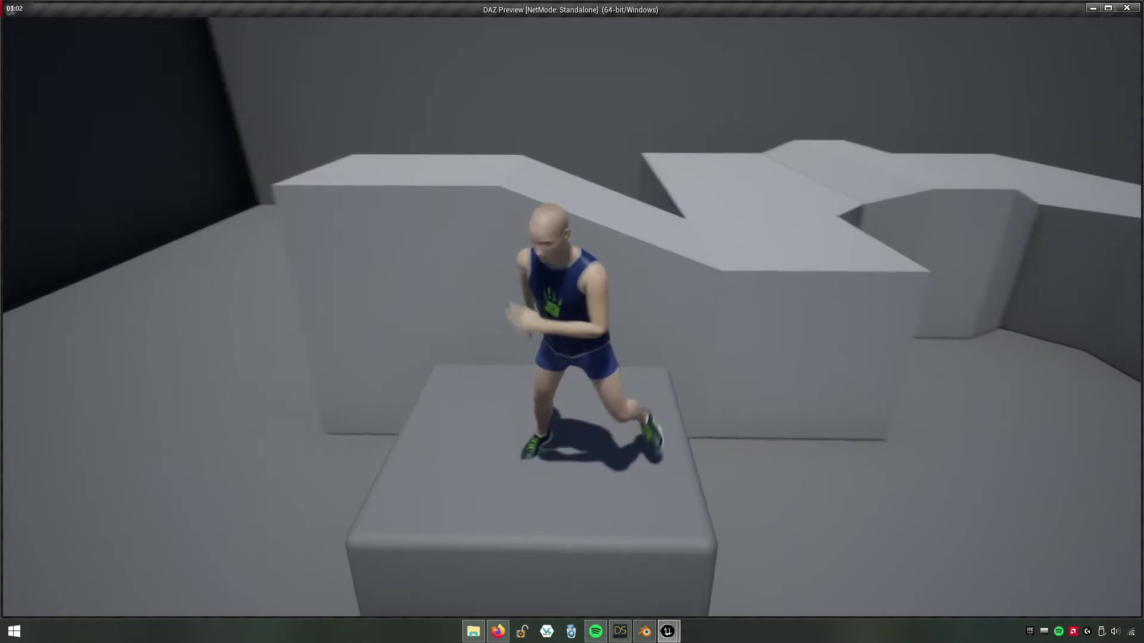
key(space)
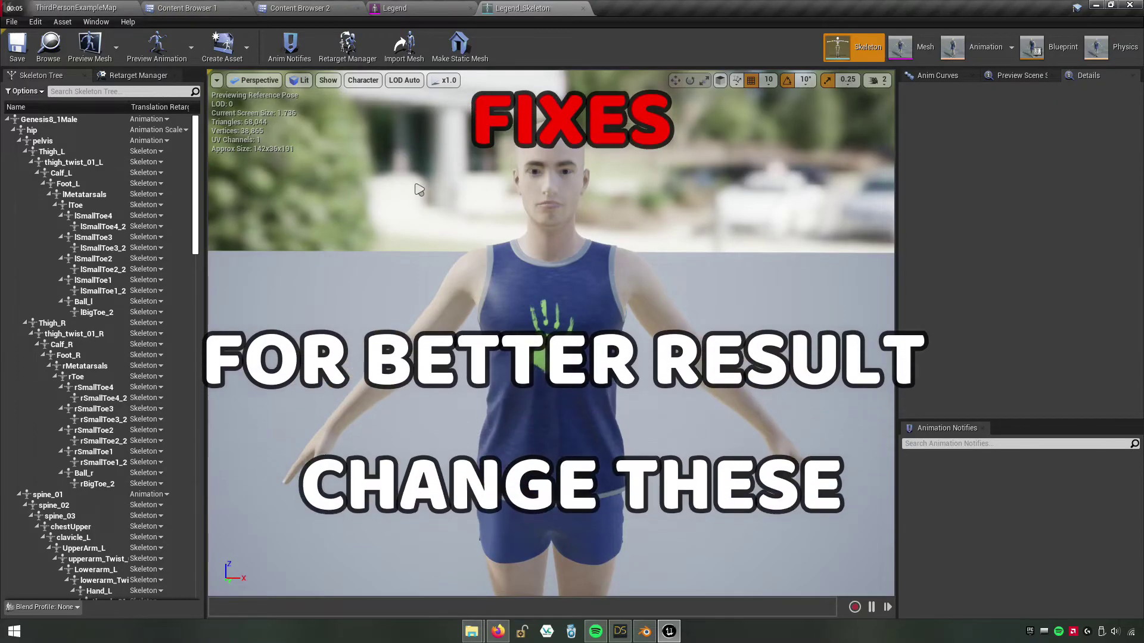
Inspect translation retargeting on Legend_Skeleton's root, hip and pelvis bones, then close the skeleton.
click(95, 120)
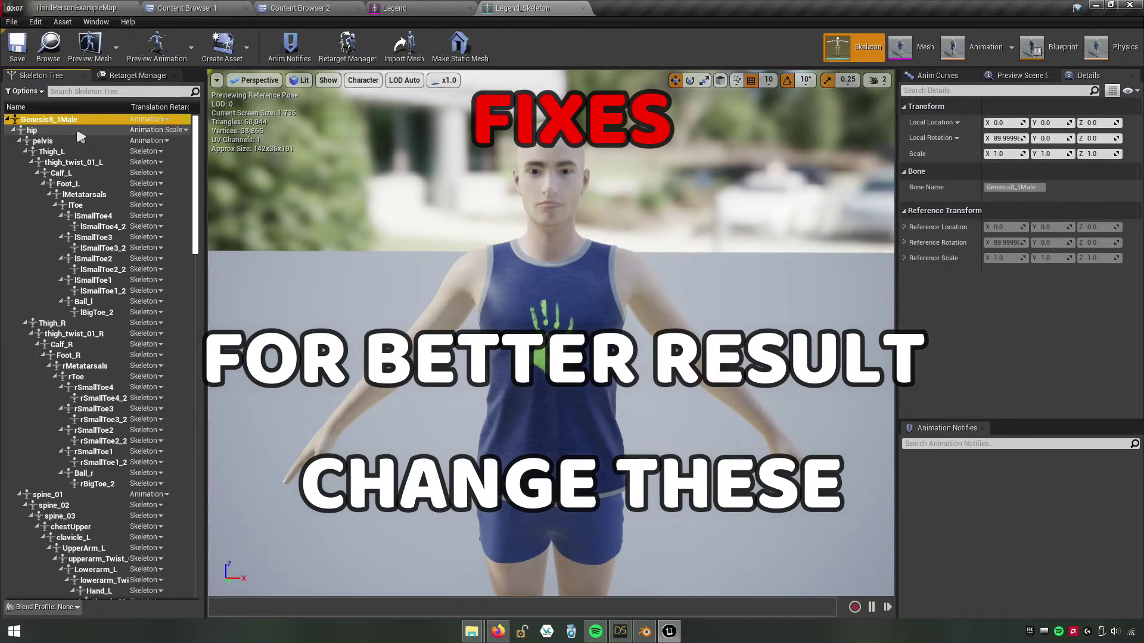
click(77, 131)
click(89, 142)
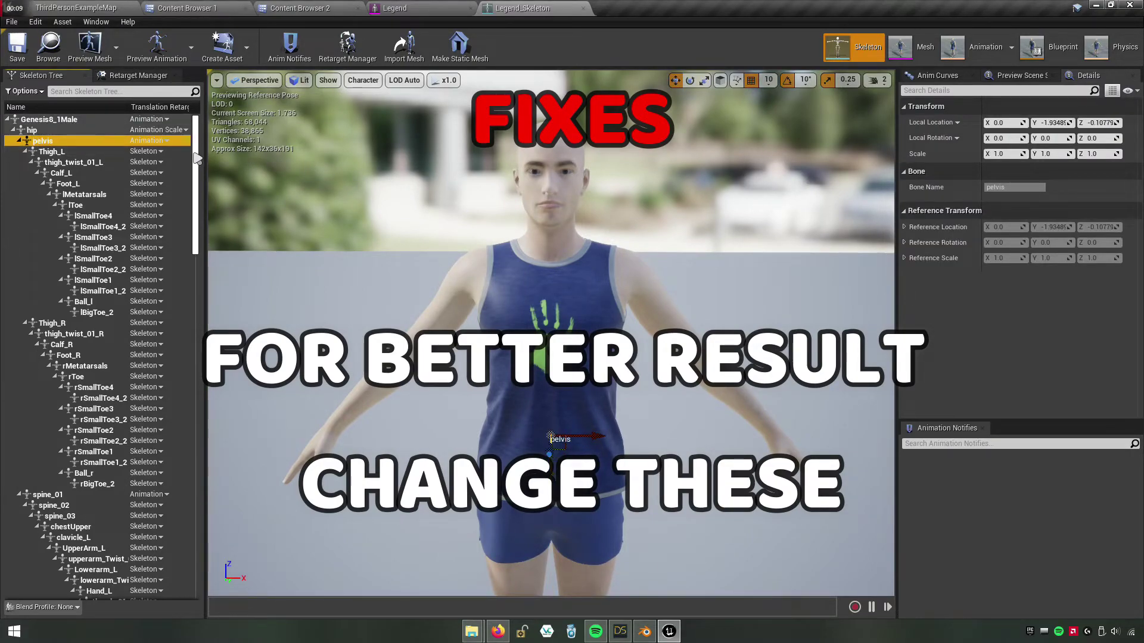
drag(196, 159, 196, 206)
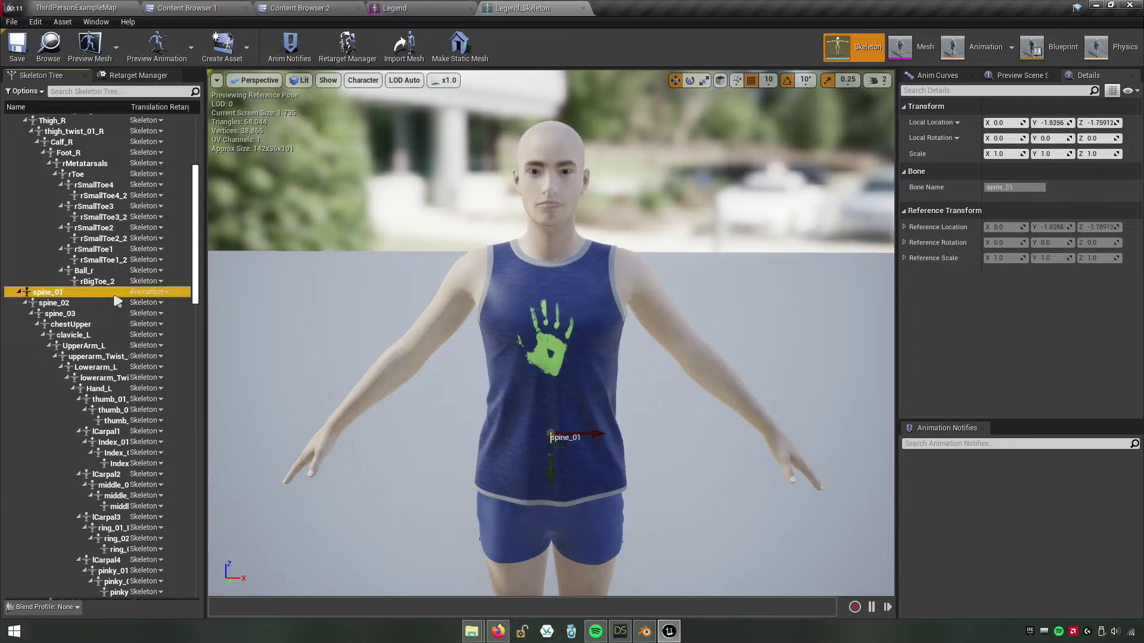
mouse_move(200, 242)
mouse_down()
mouse_move(202, 551)
mouse_move(201, 166)
mouse_up()
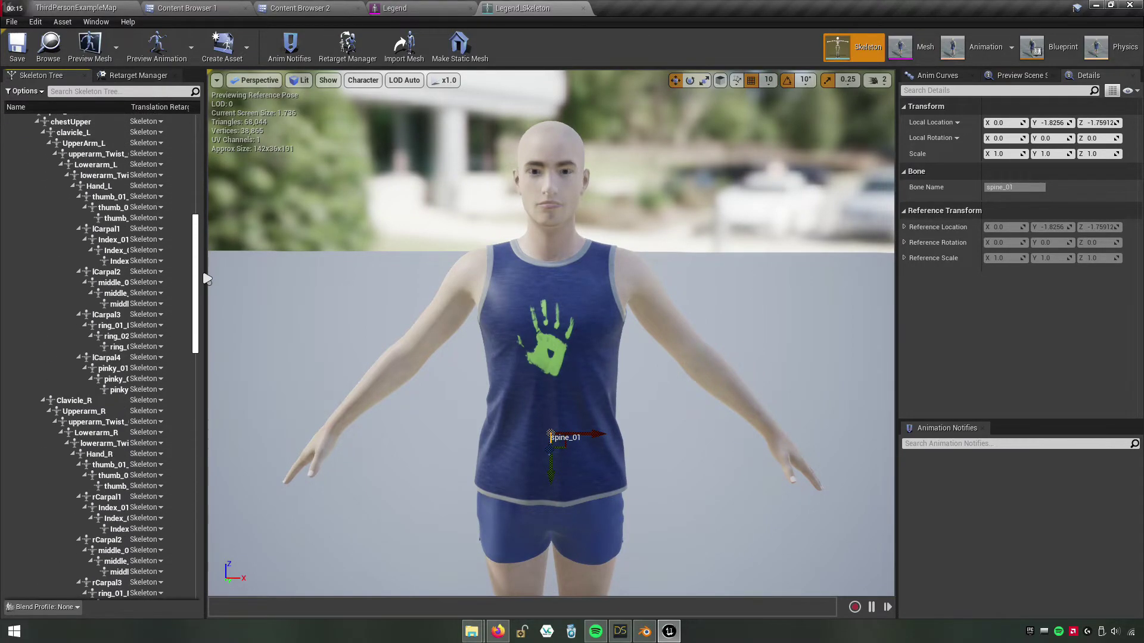
click(583, 8)
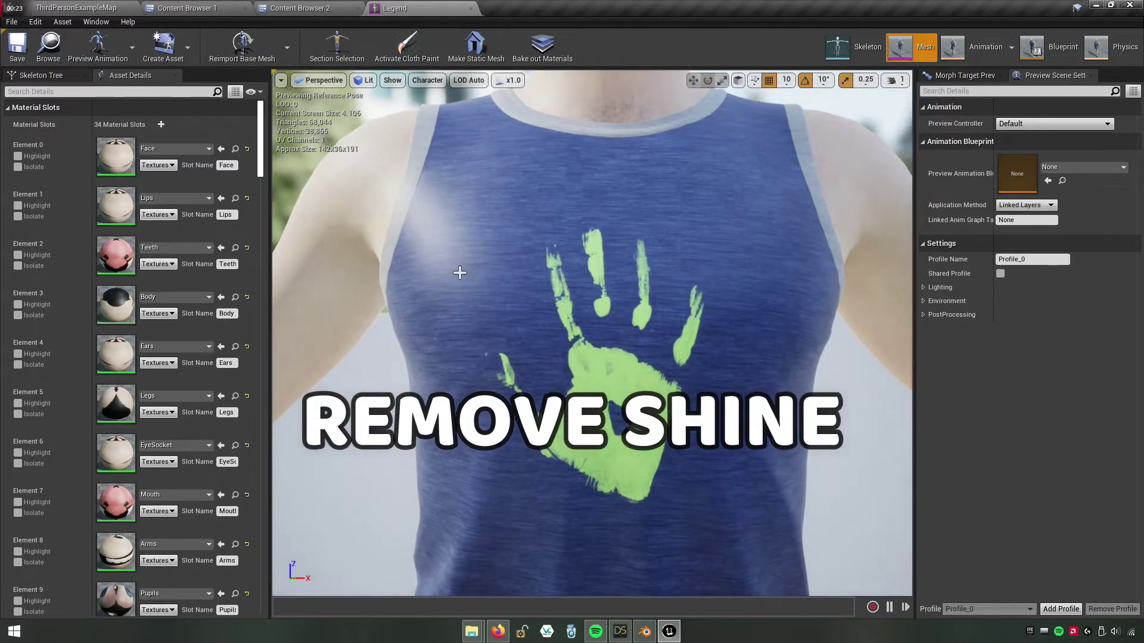
Open the Shirt material, wire a Constant of 100 into Roughness and apply.
drag(266, 172, 268, 300)
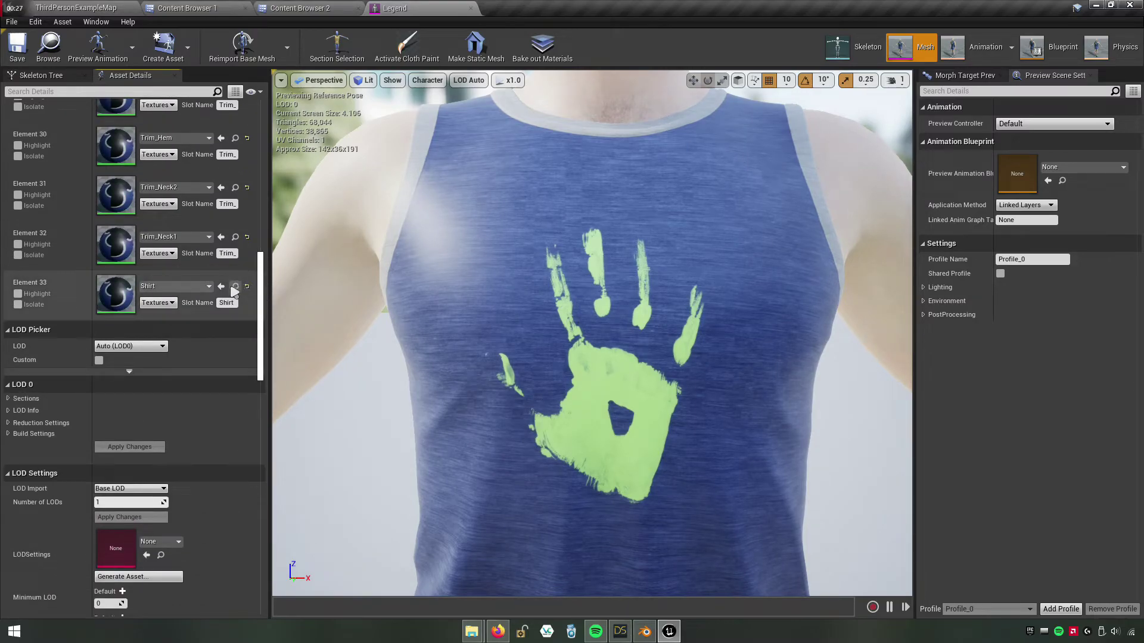
click(235, 289)
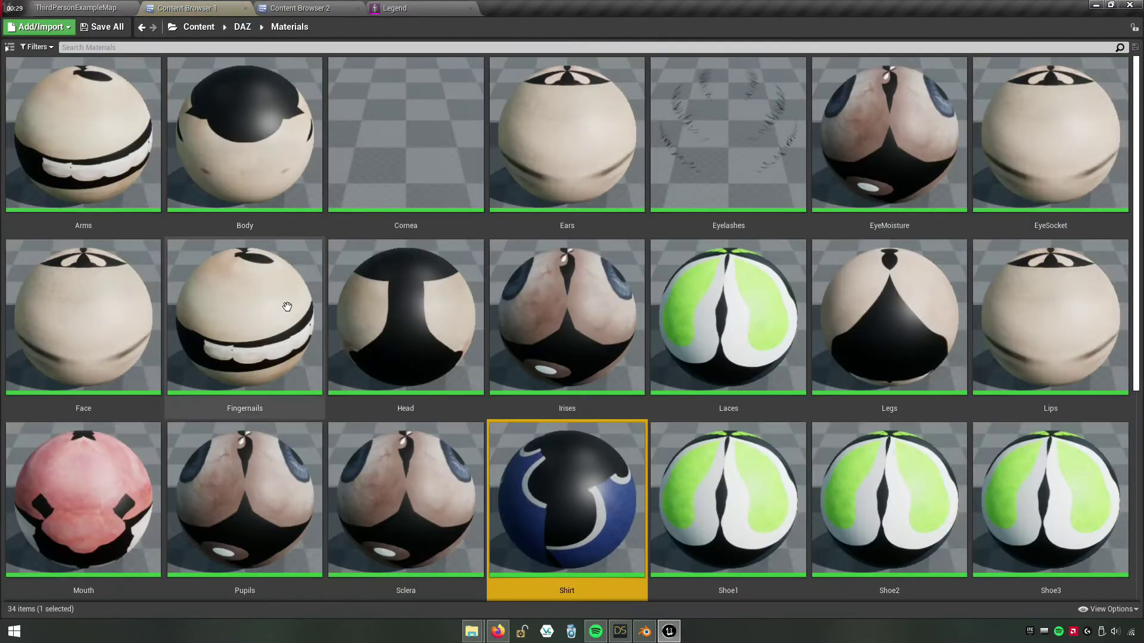
double_click(555, 500)
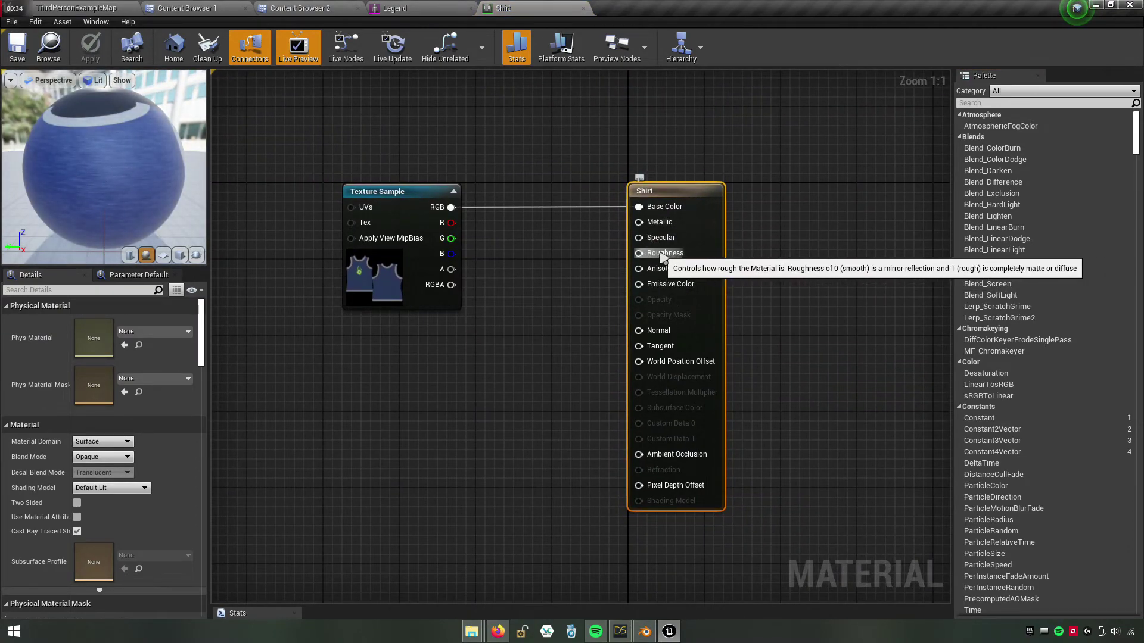
drag(662, 255, 594, 262)
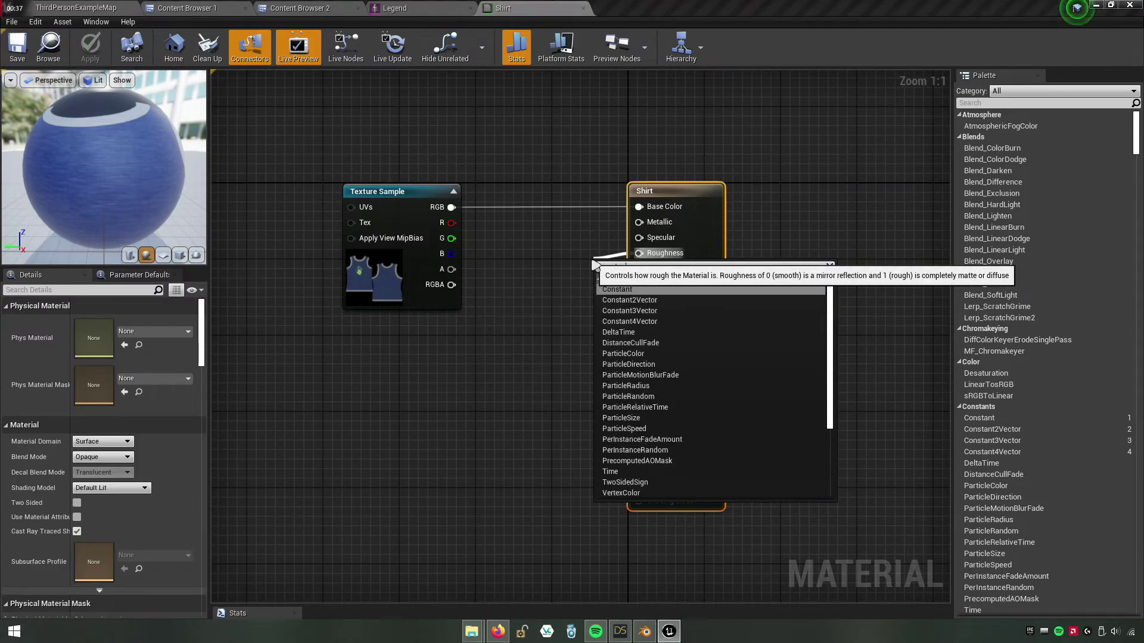
text(an)
click(623, 289)
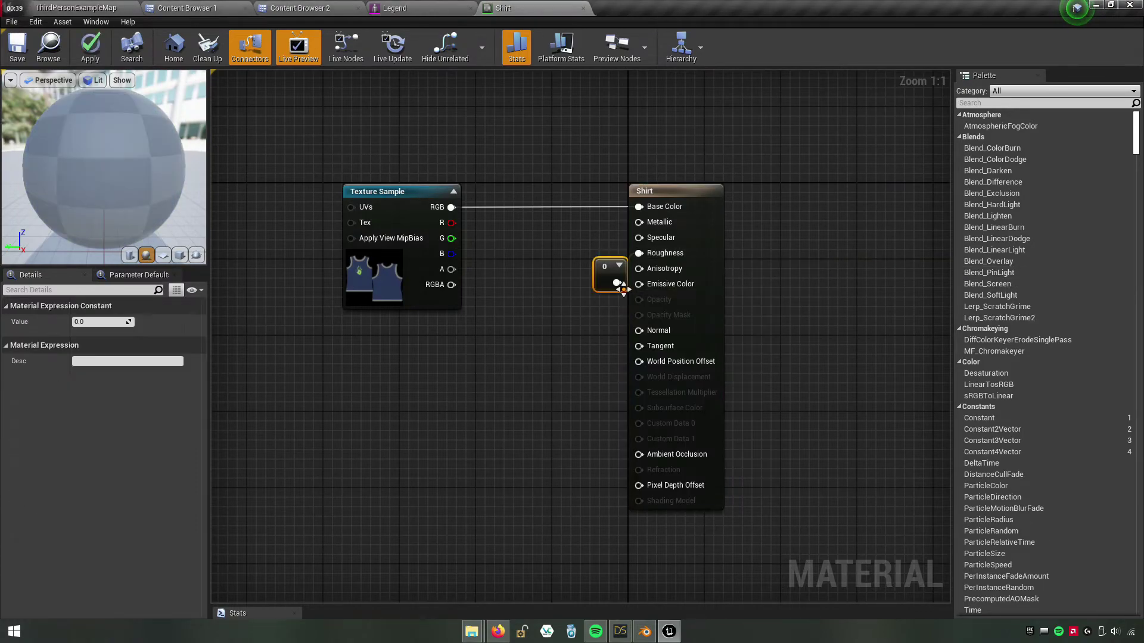
drag(614, 280, 560, 252)
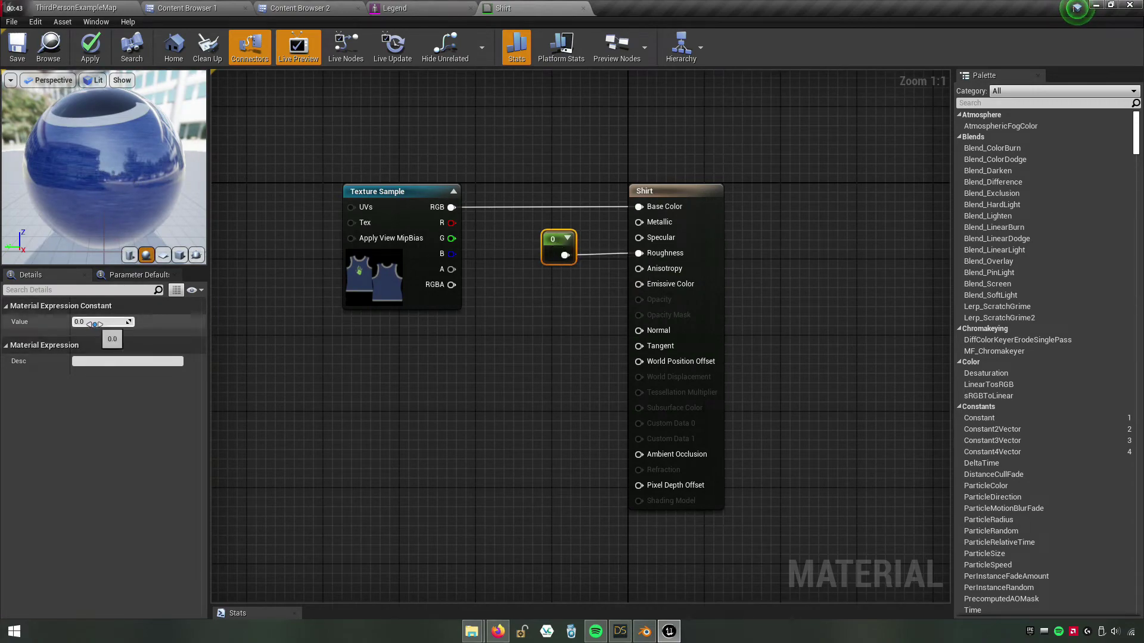
text(0)
key(Return)
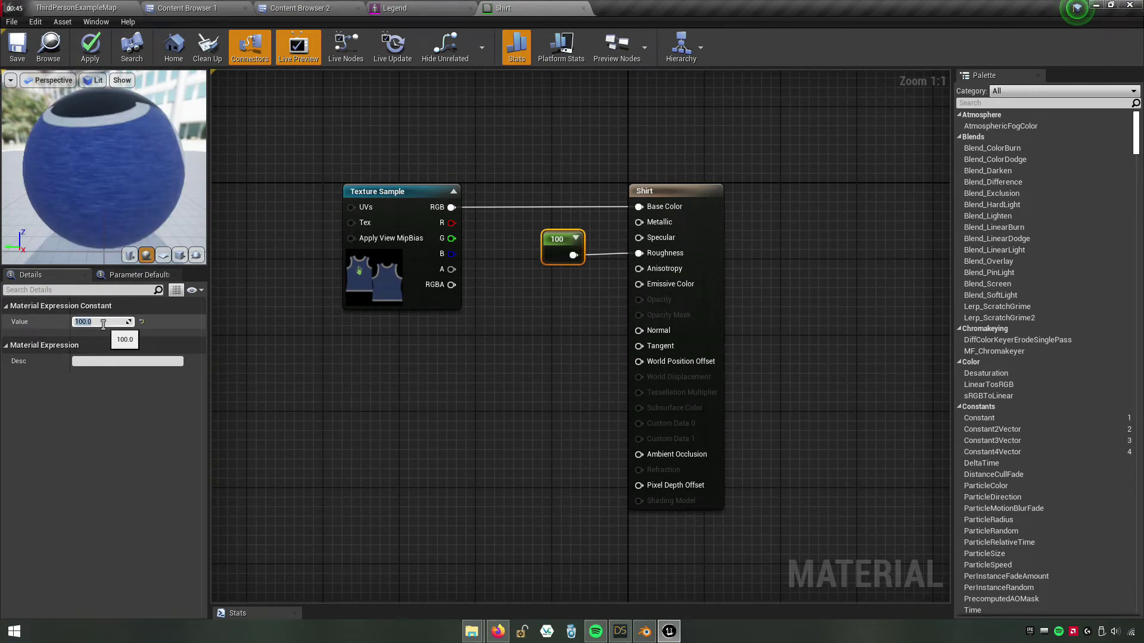
click(90, 47)
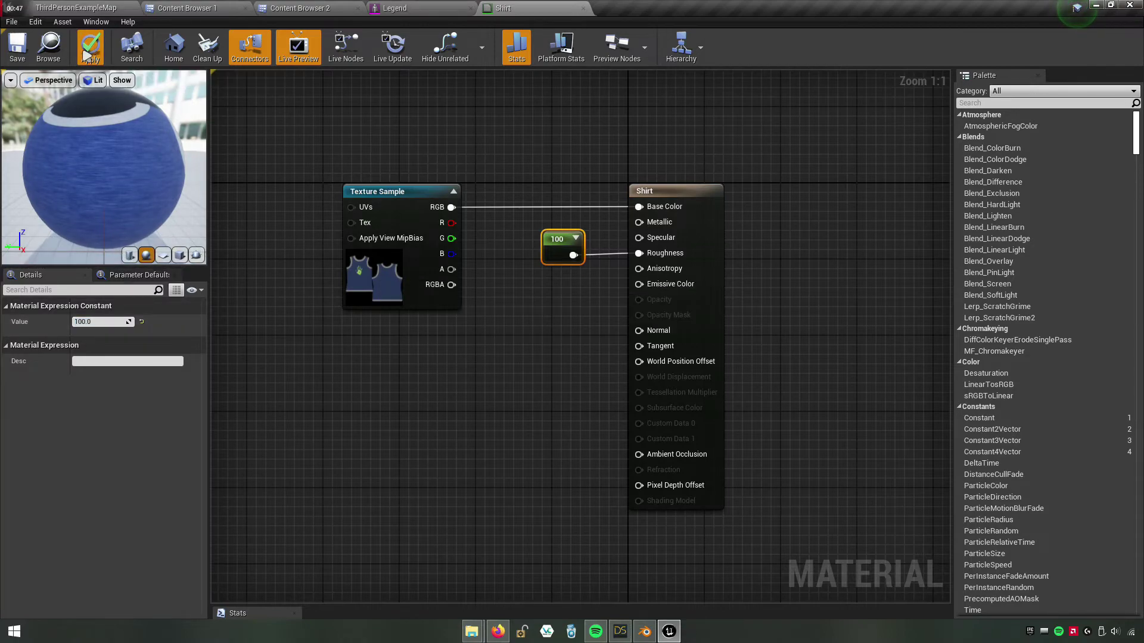
Review the Legend mesh with the matte shirt, then close the mesh editor.
click(423, 6)
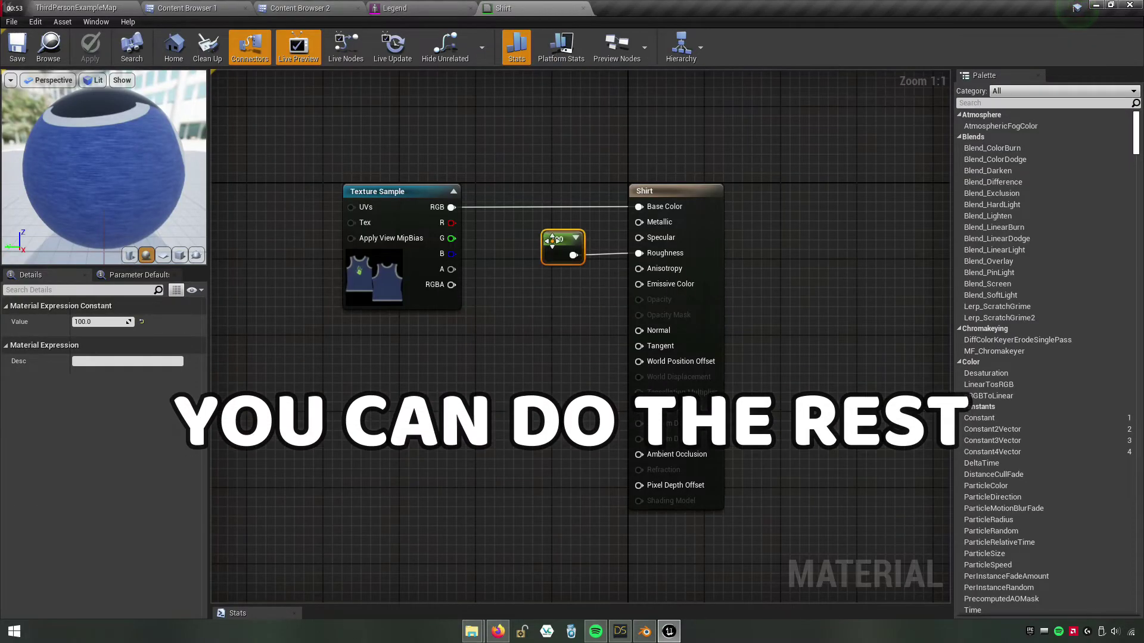
right_click(557, 241)
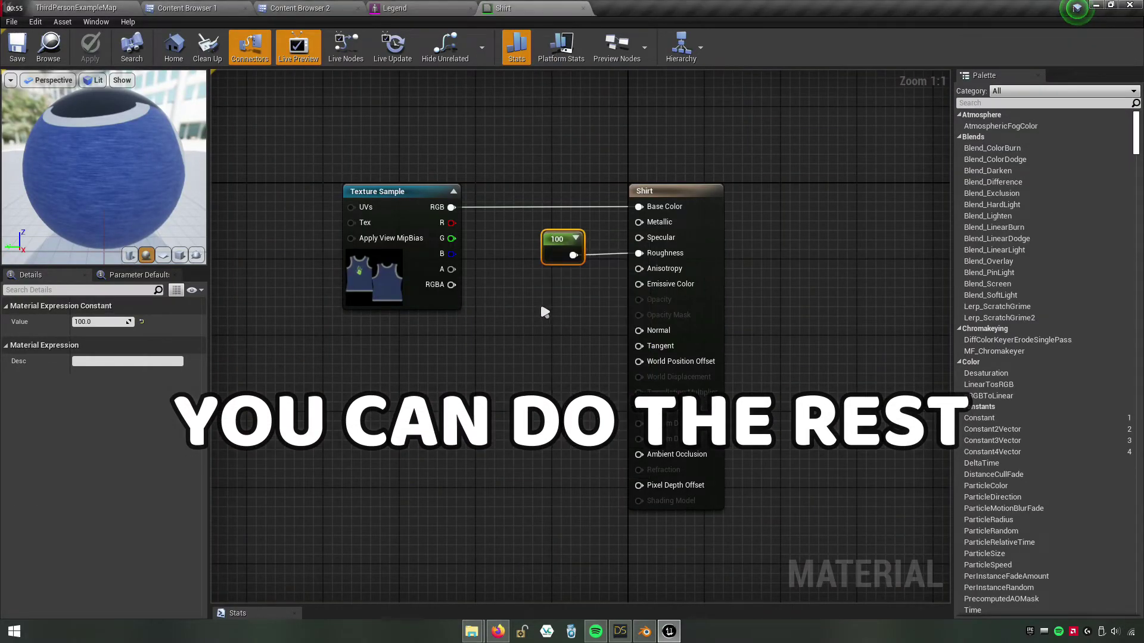
click(388, 8)
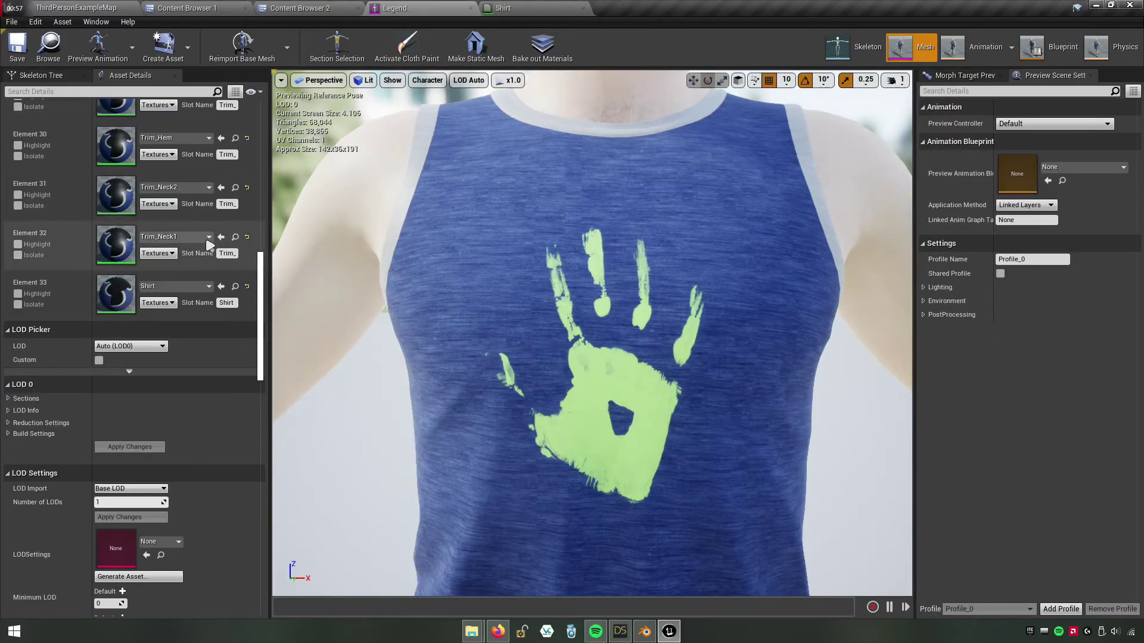
scroll(262, 255, up, 5)
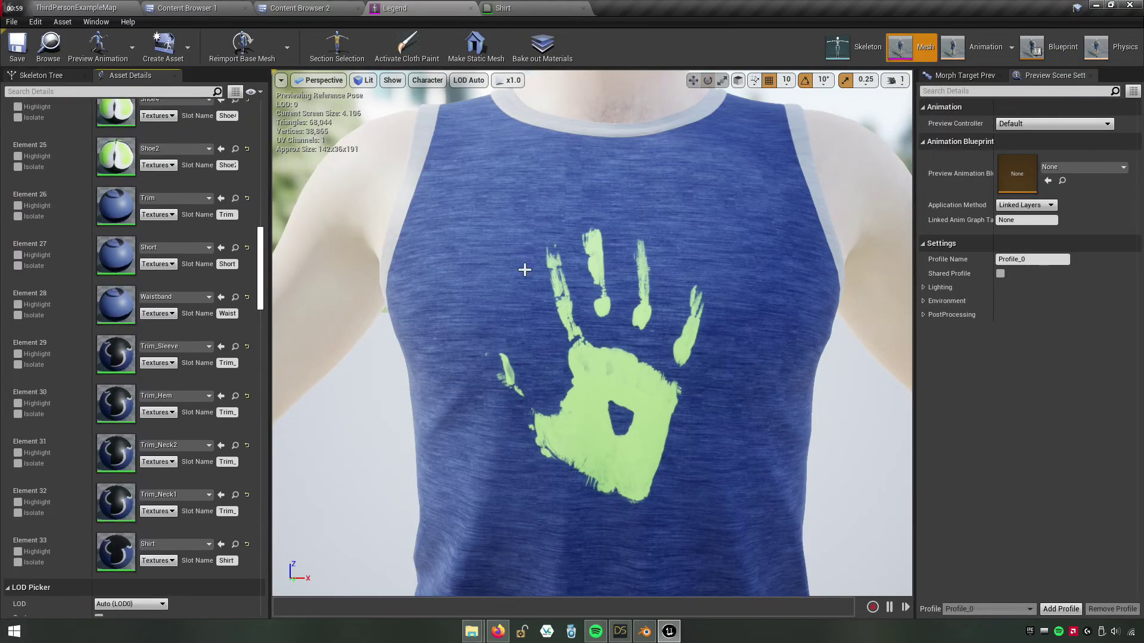
scroll(557, 332, down, 10)
scroll(557, 332, up, 5)
middle_drag(572, 345, 606, 385)
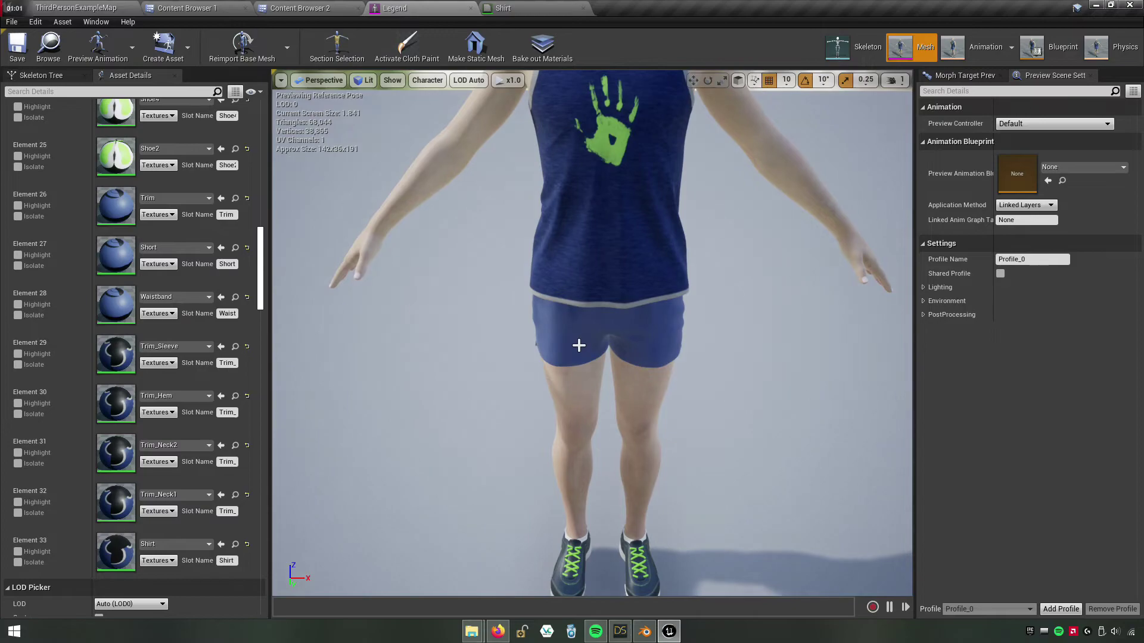
right_drag(579, 346, 567, 293)
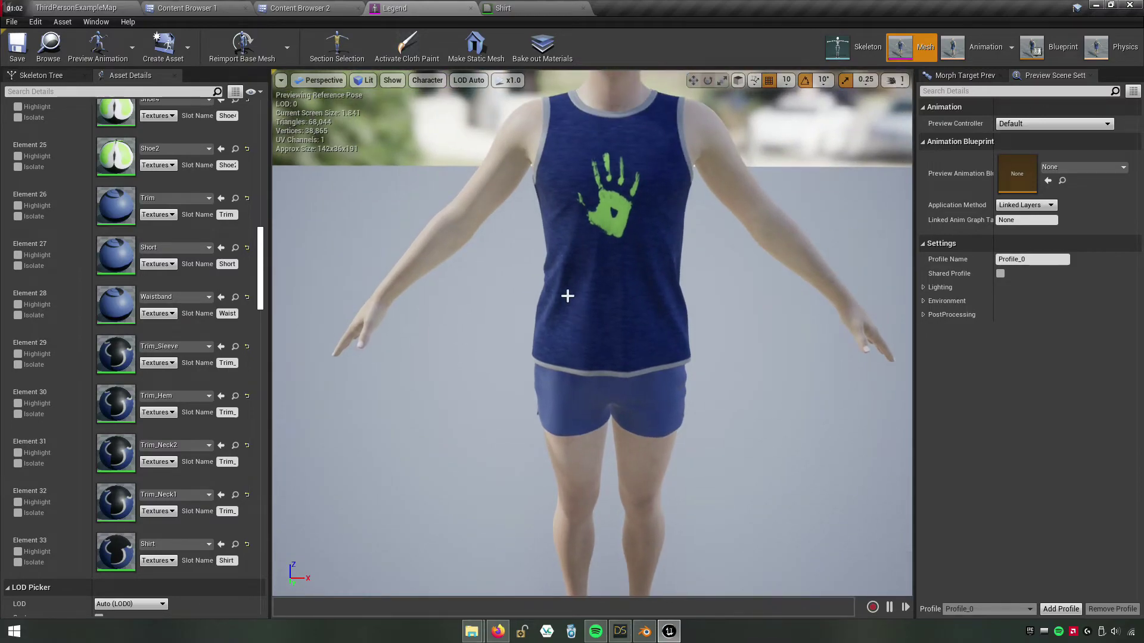
click(468, 10)
Preview the Unreal_Engine_V1 T-pose animation from the Mesh folder.
click(643, 325)
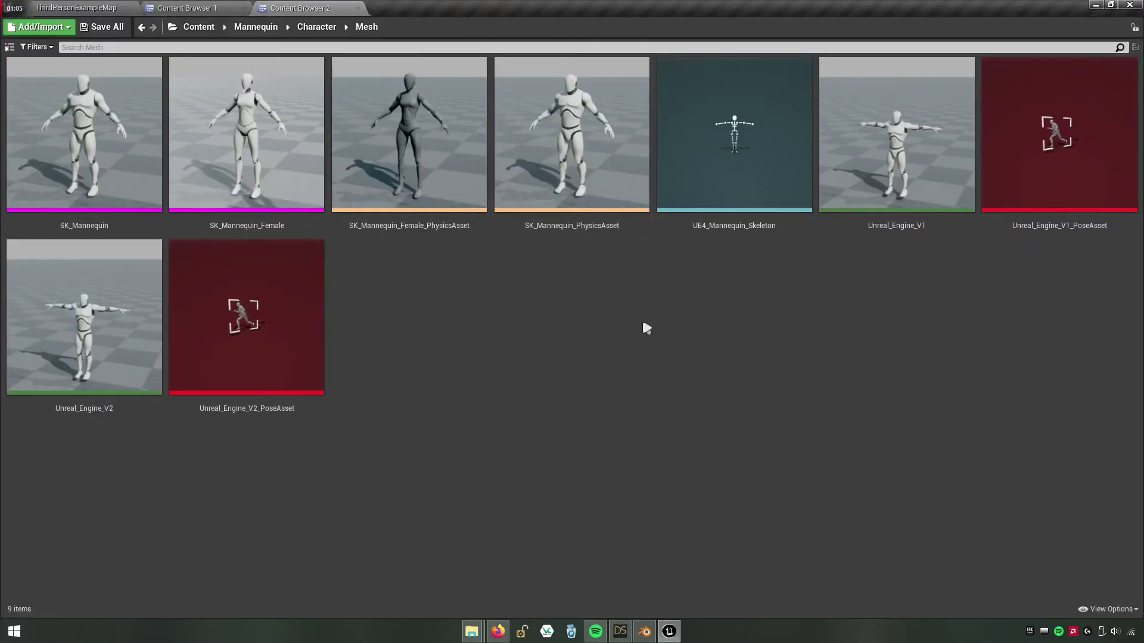
click(929, 230)
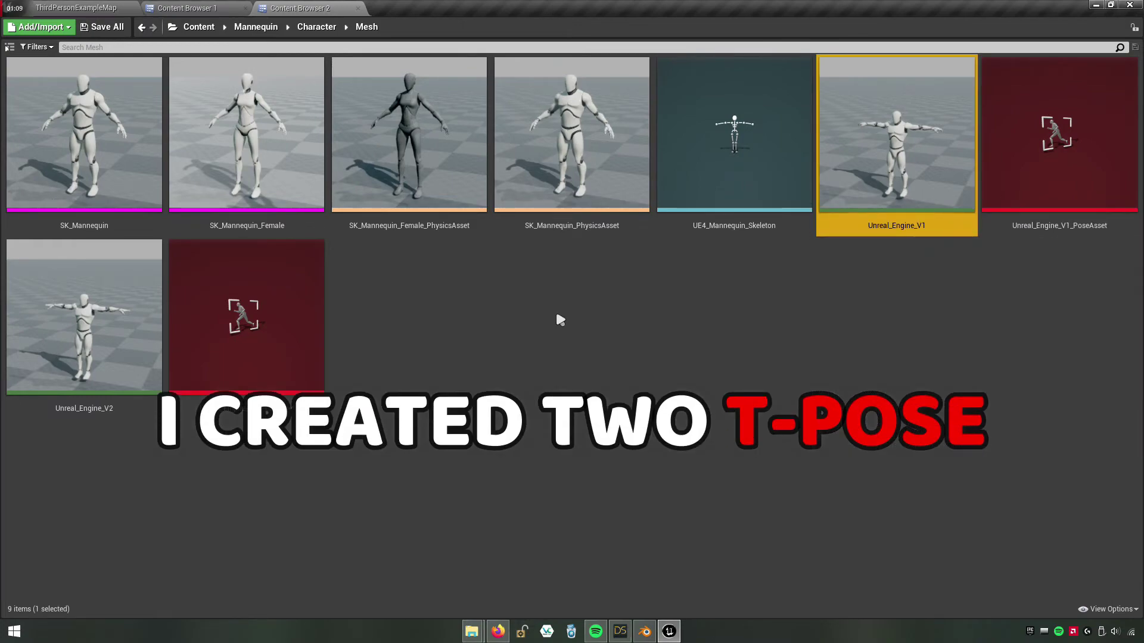
click(128, 411)
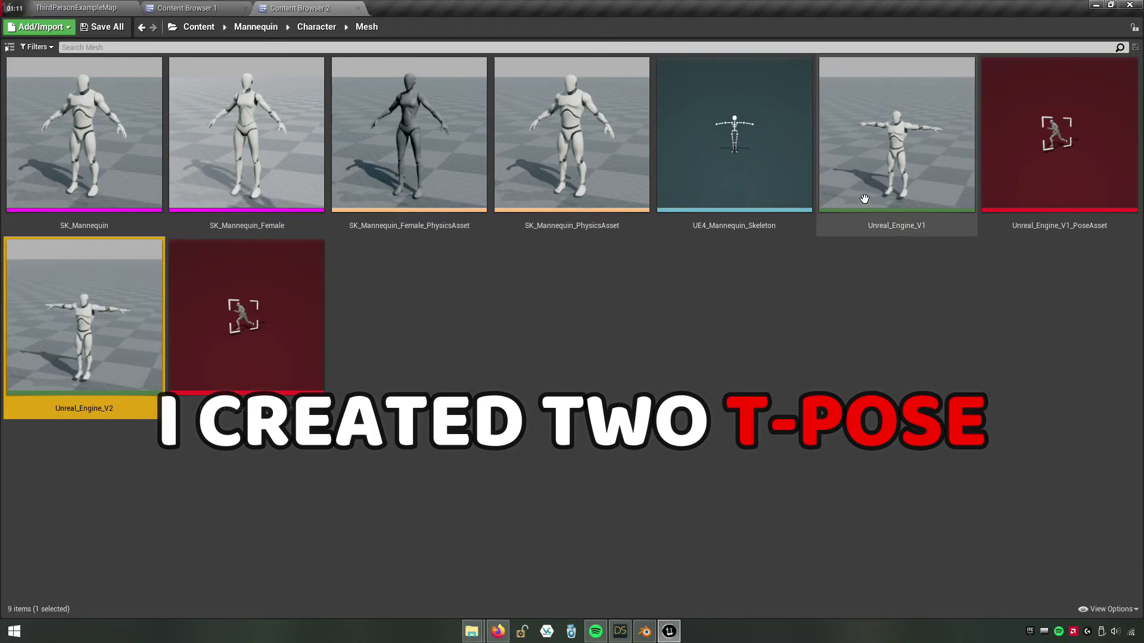
click(938, 202)
double_click(942, 222)
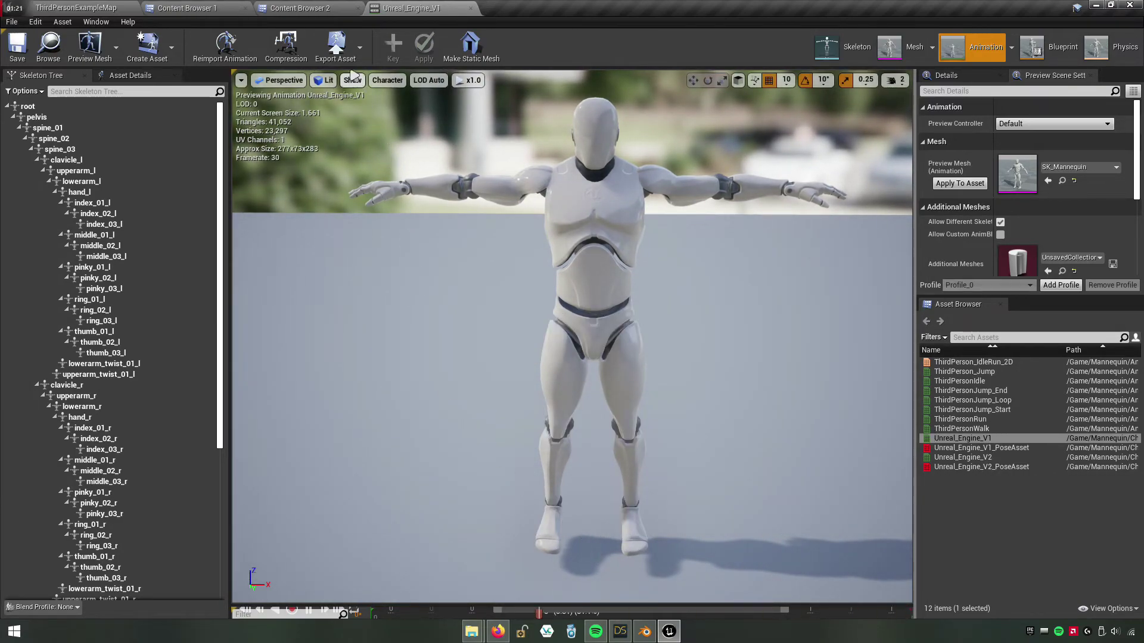
Return to the Mesh folder and preview the Unreal_Engine_V2 T-pose animation.
click(301, 9)
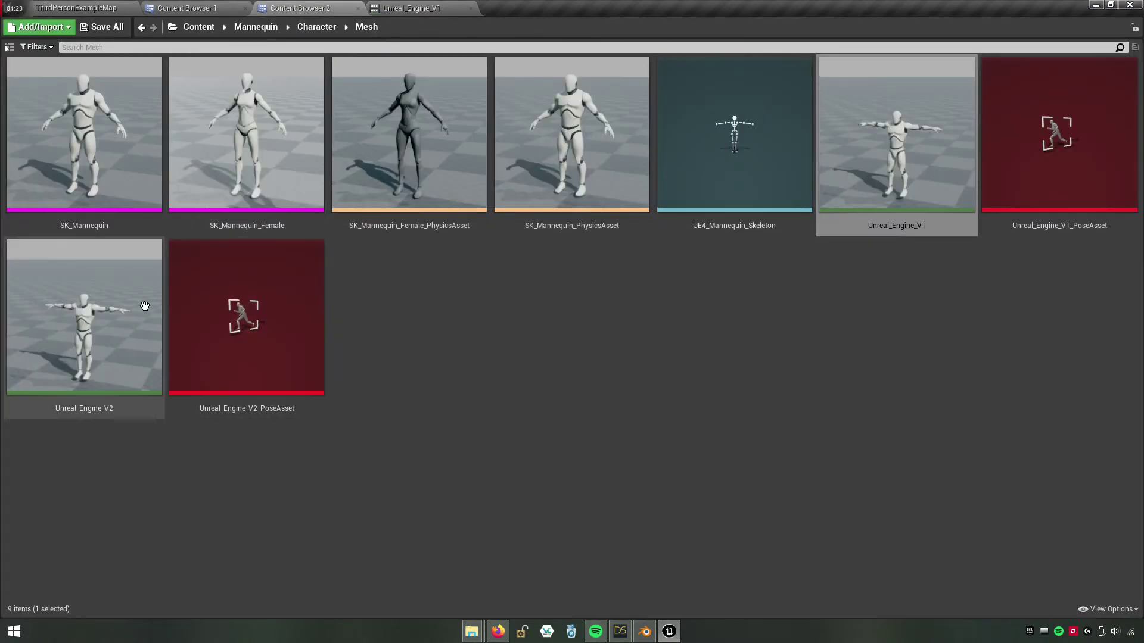
click(99, 399)
double_click(99, 399)
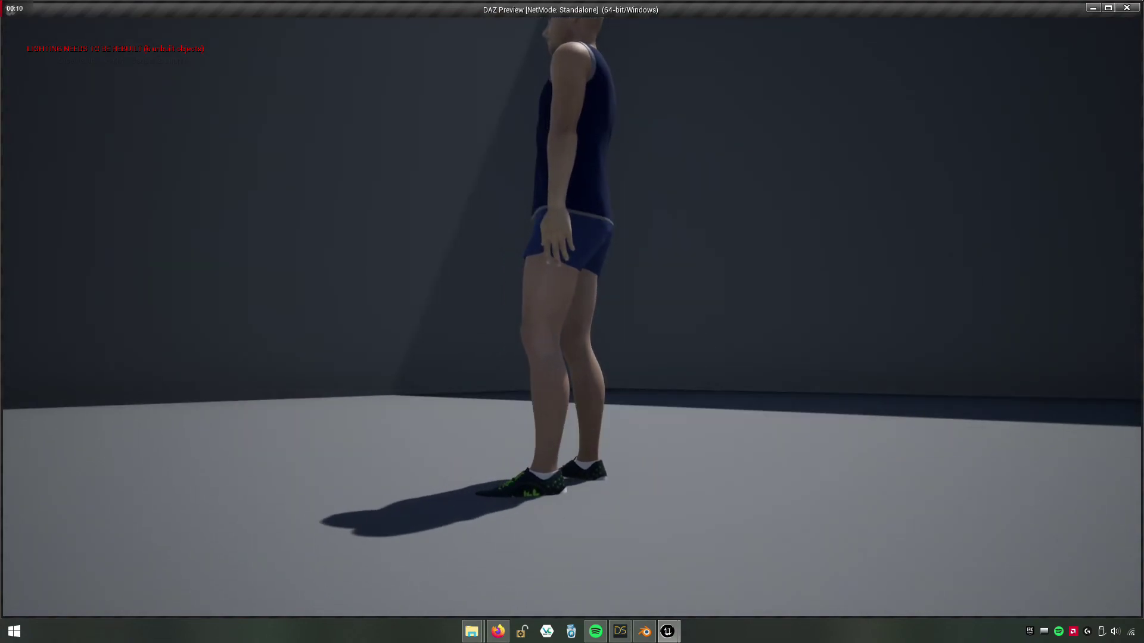
Stop the game preview and recompile the ThirdPersonCharacter blueprint.
key(Escape)
click(338, 13)
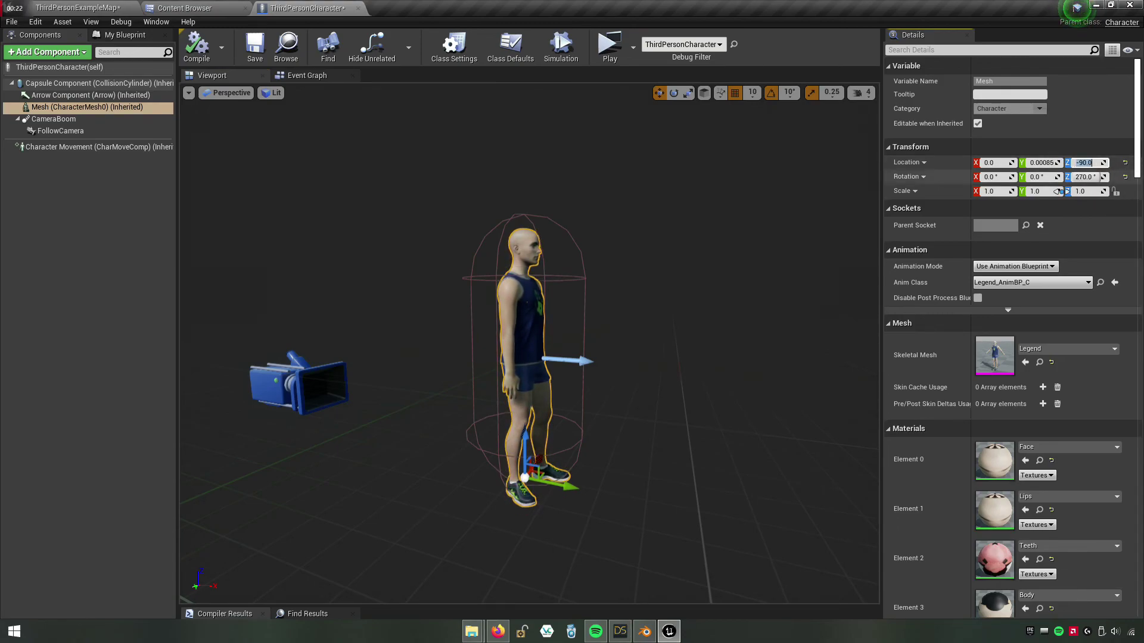
click(196, 44)
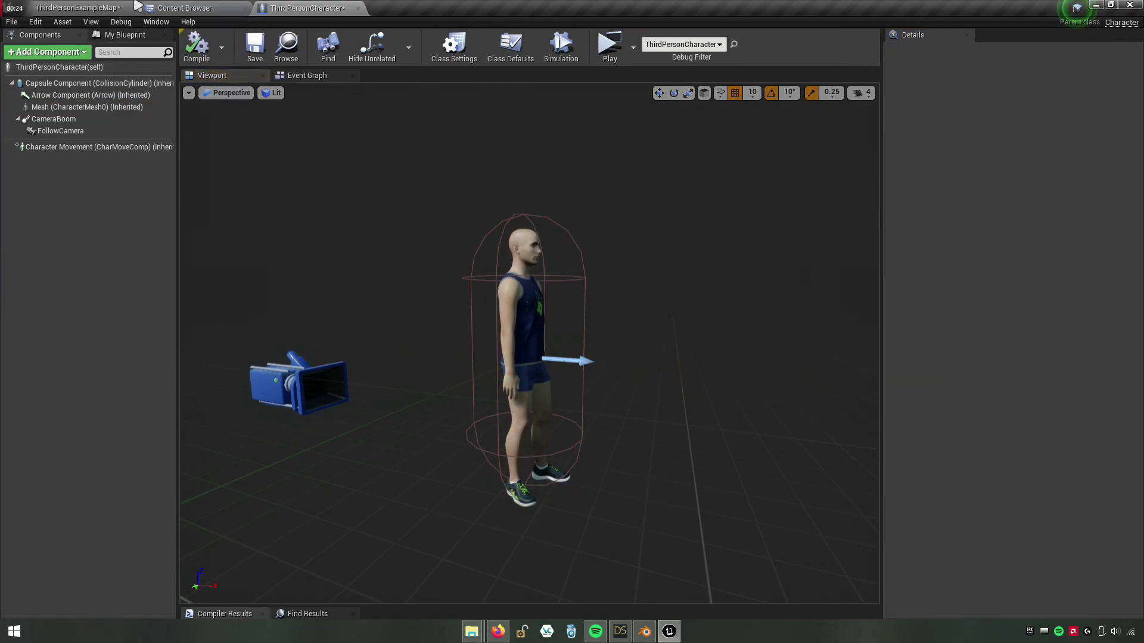
Play ThirdPersonExampleMap in a standalone window and run the character forward with W.
click(107, 8)
click(569, 45)
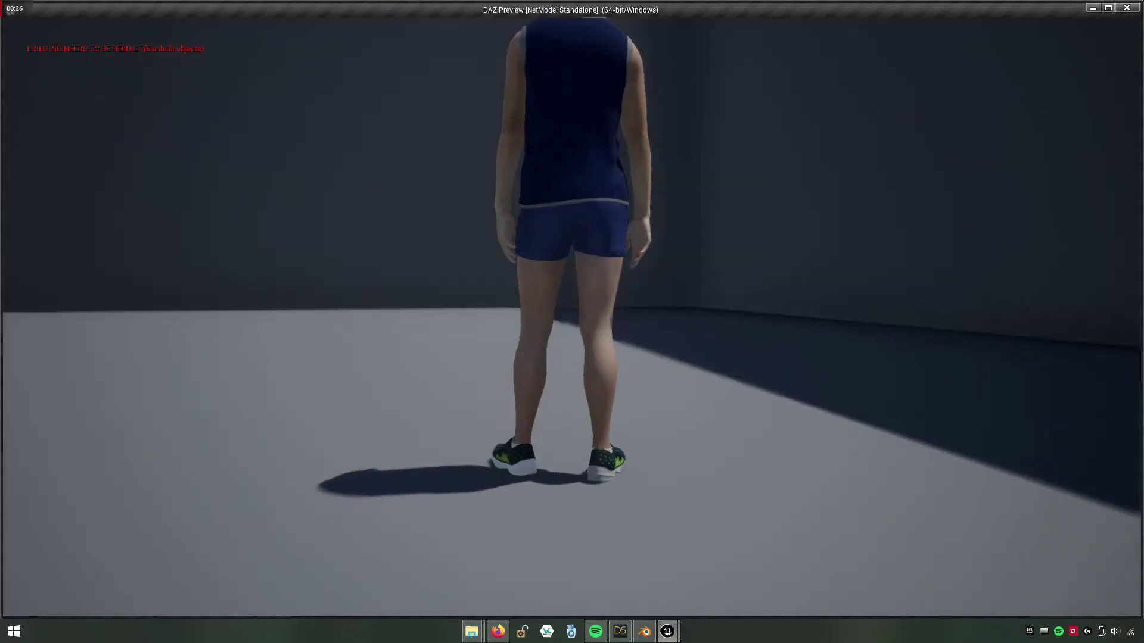
key(w)
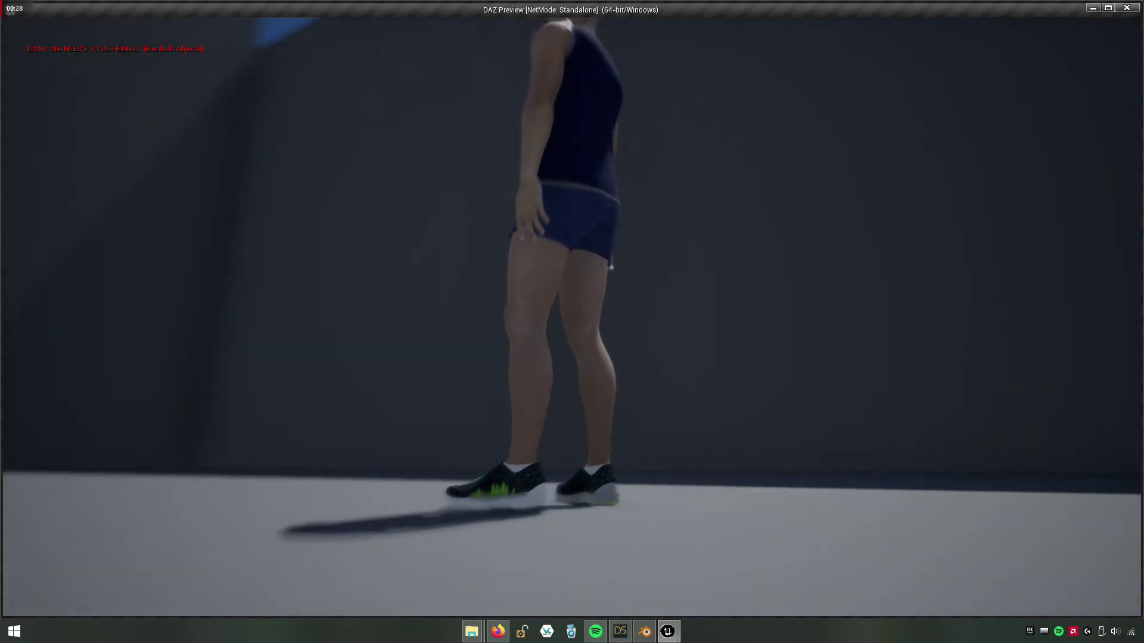